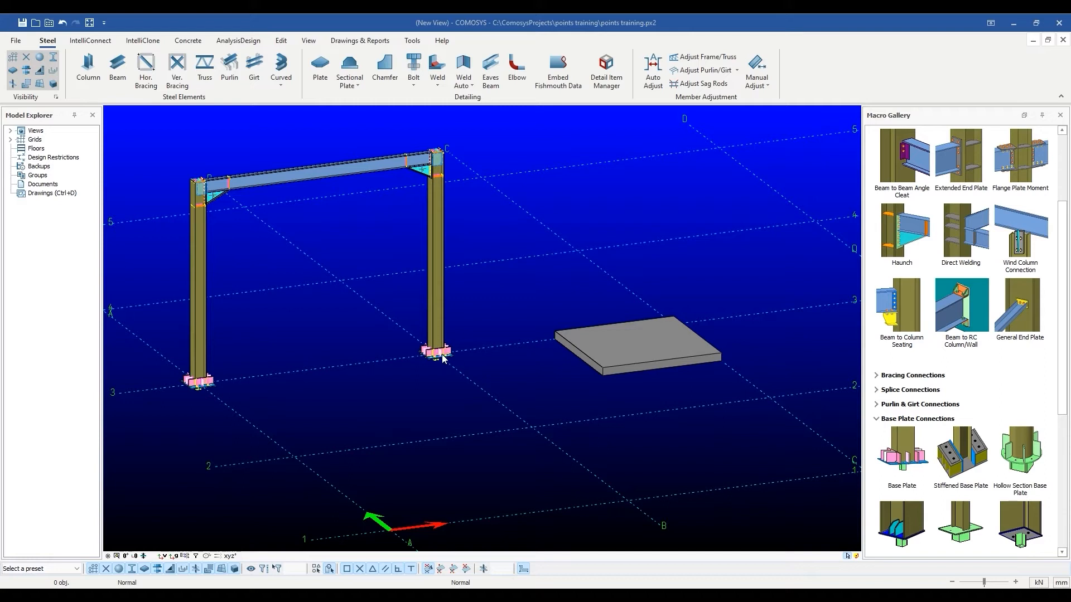
# Step: Inspect the portal frame's haunch connections and column base plates
pyautogui.scroll(5, 422, 219)
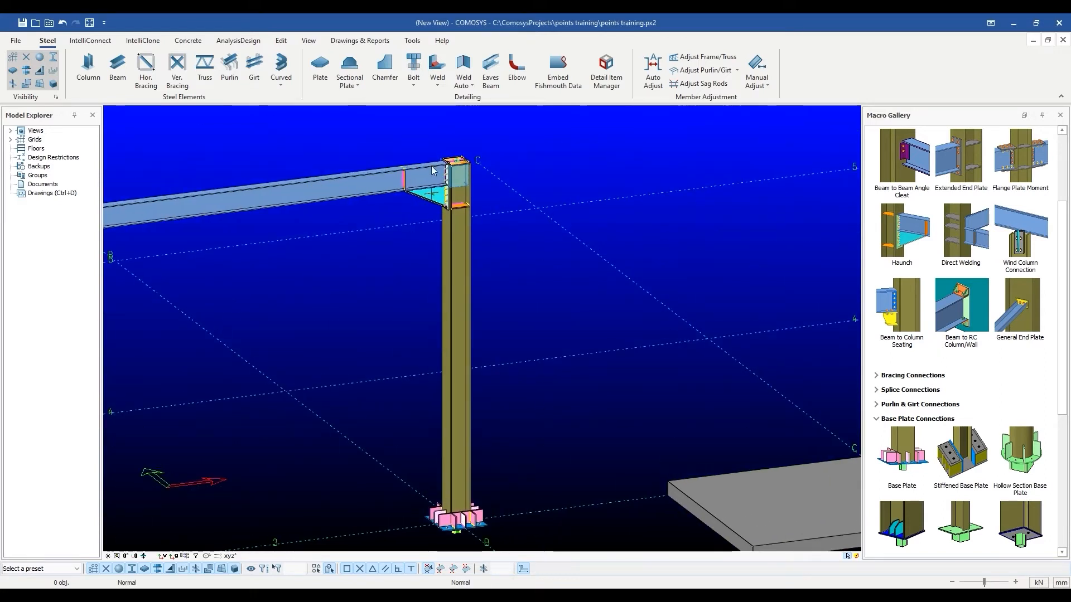
pyautogui.scroll(3, 454, 251)
pyautogui.scroll(3, 424, 207)
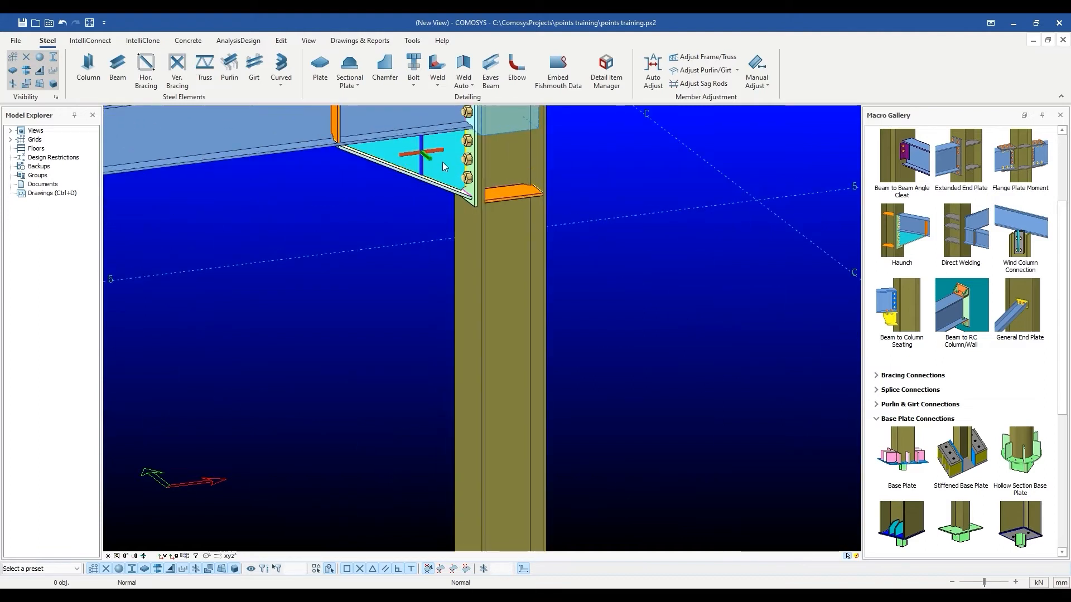
pyautogui.scroll(-4, 470, 177)
pyautogui.scroll(-5, 470, 179)
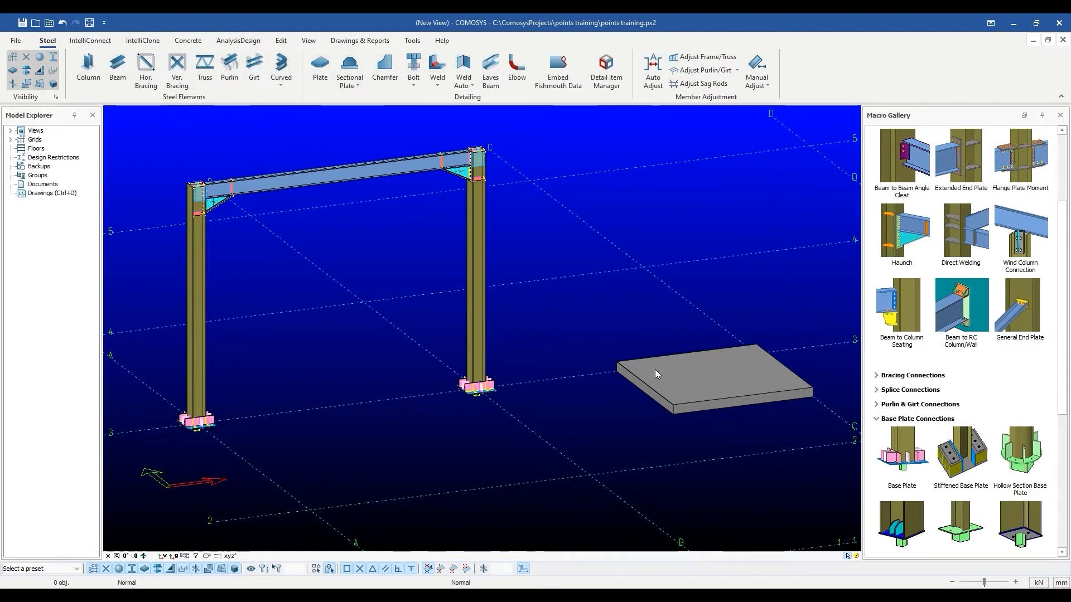
pyautogui.scroll(-2, 567, 359)
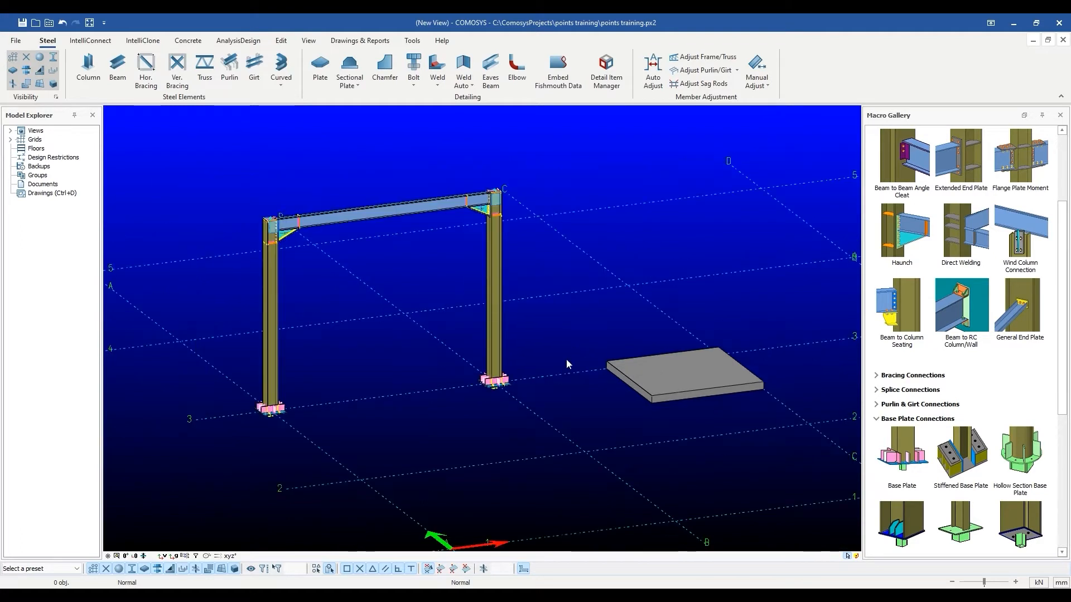
pyautogui.click(89, 66)
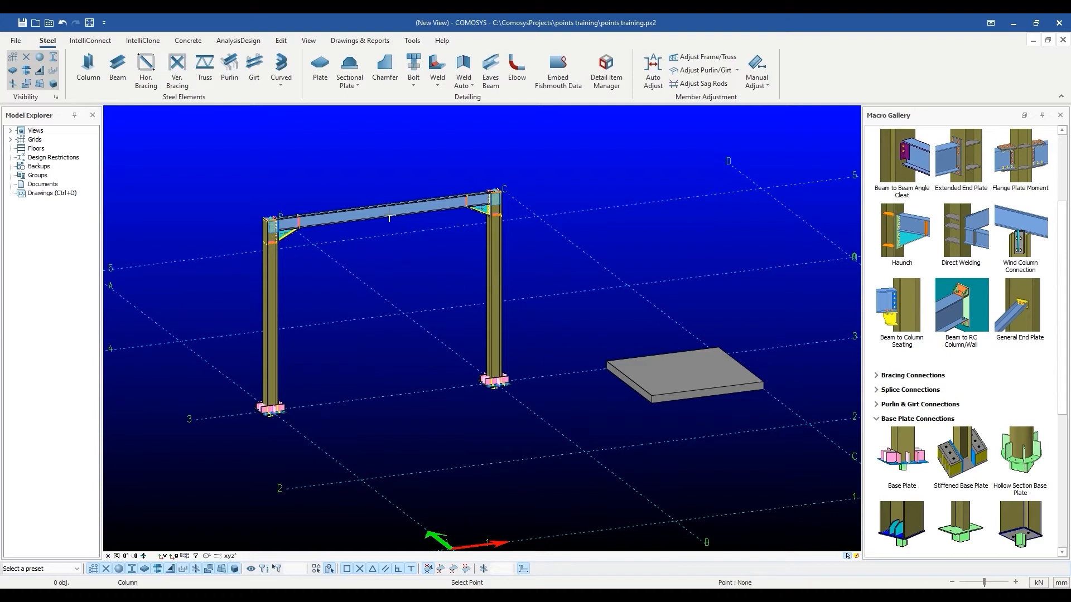
pyautogui.scroll(2, 389, 202)
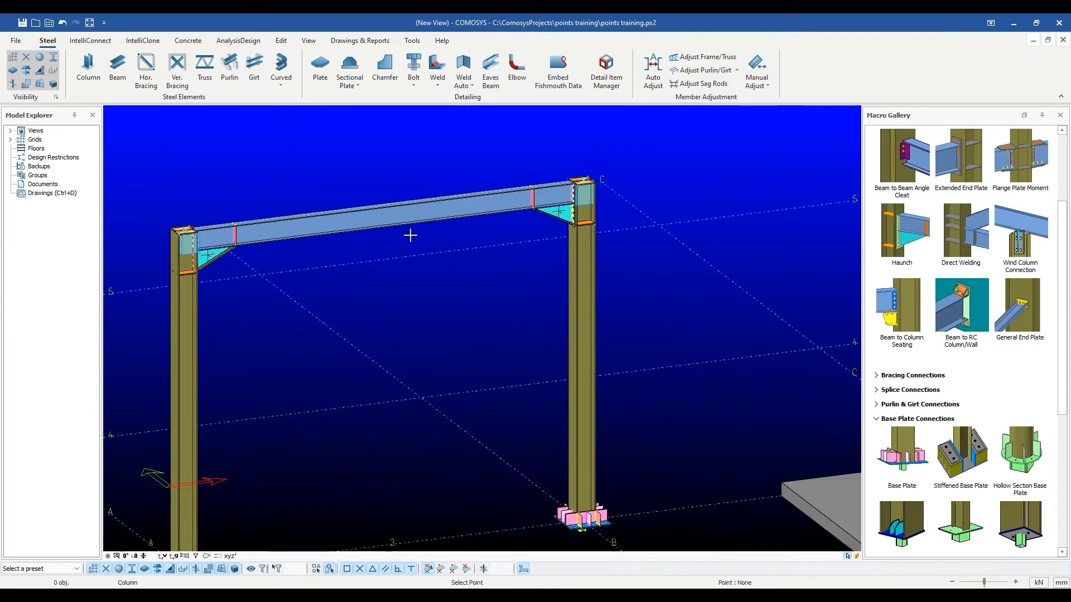
pyautogui.scroll(-2, 410, 236)
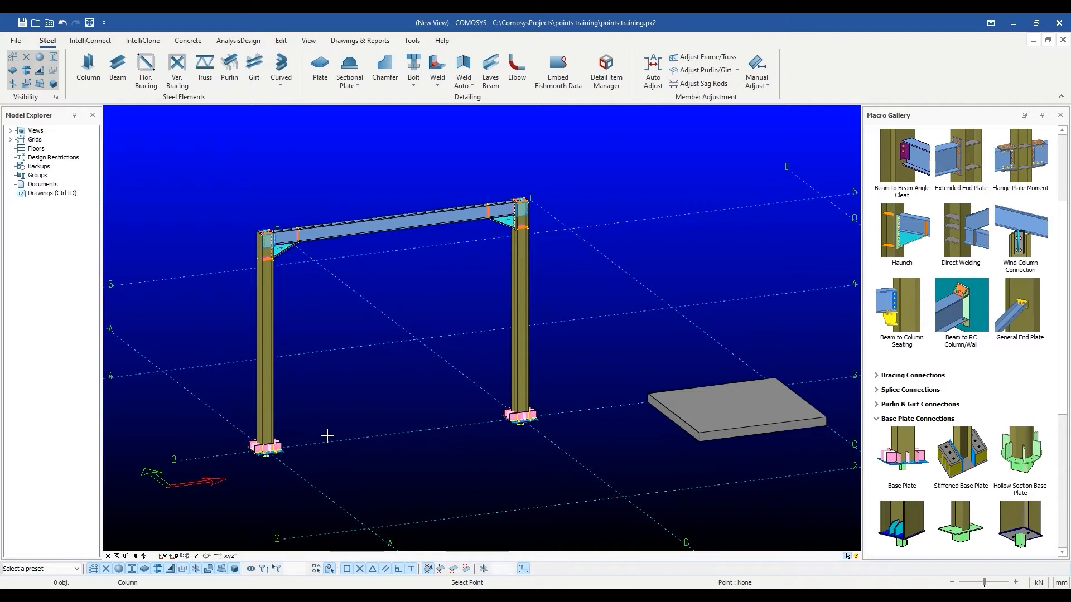
# Step: Review the point creation options, such as intersection, dividing, extension and projected points
pyautogui.click(289, 42)
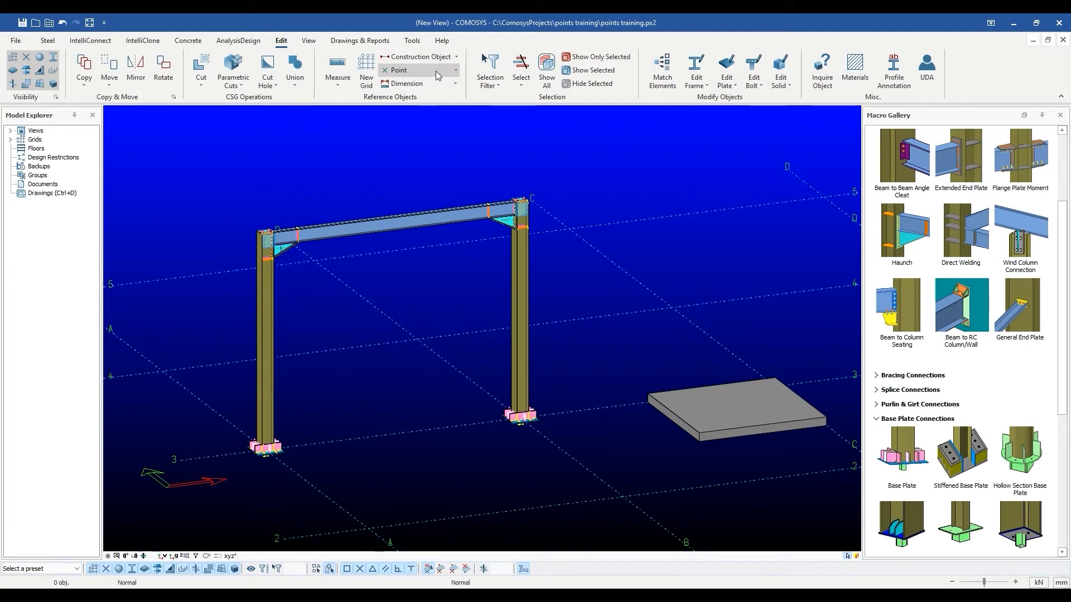
pyautogui.click(452, 70)
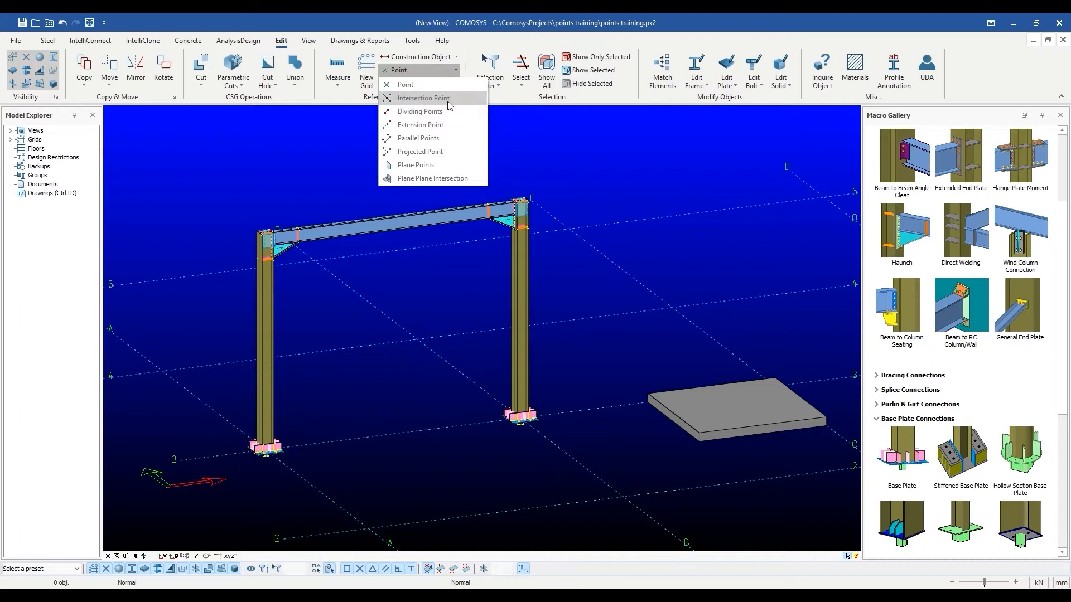
pyautogui.click(553, 150)
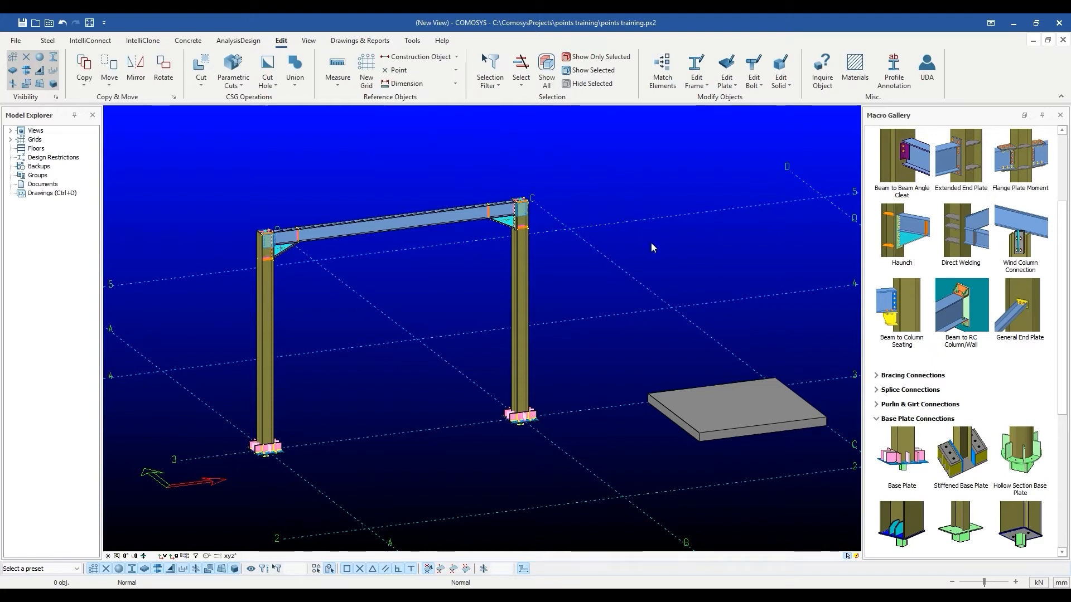
# Step: Place a column offset 1000 mm in the Z direction from grid intersection B-2
pyautogui.scroll(-1, 511, 428)
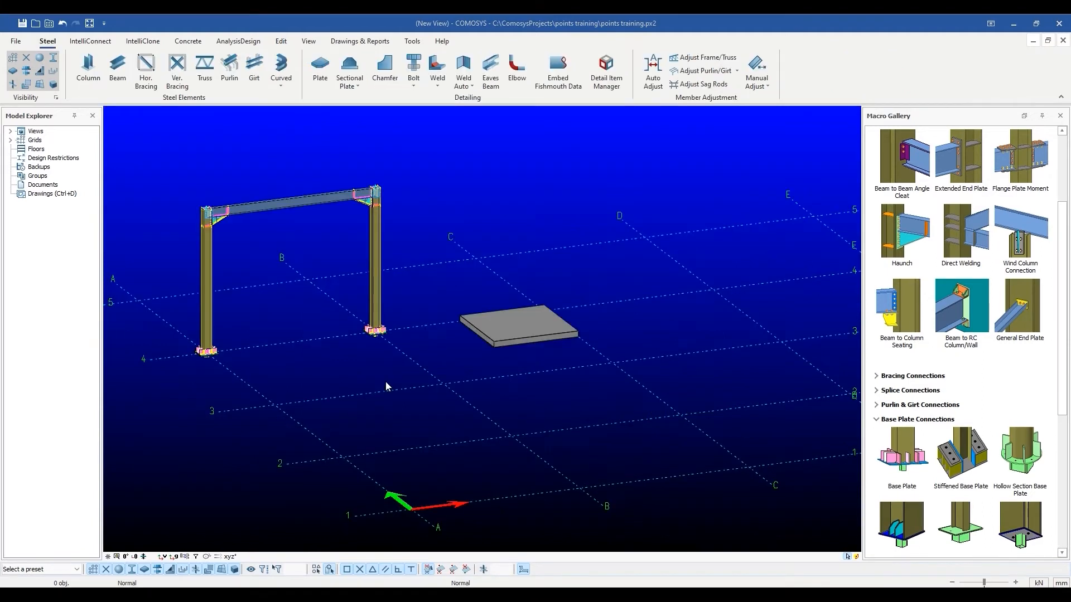
pyautogui.scroll(3, 374, 345)
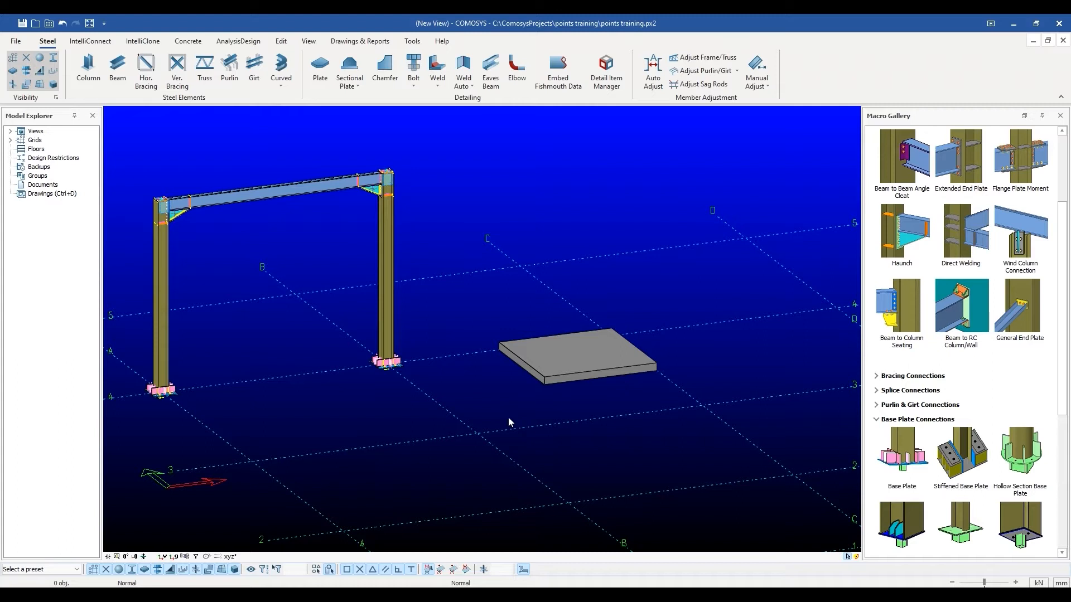
pyautogui.click(97, 79)
pyautogui.press('space')
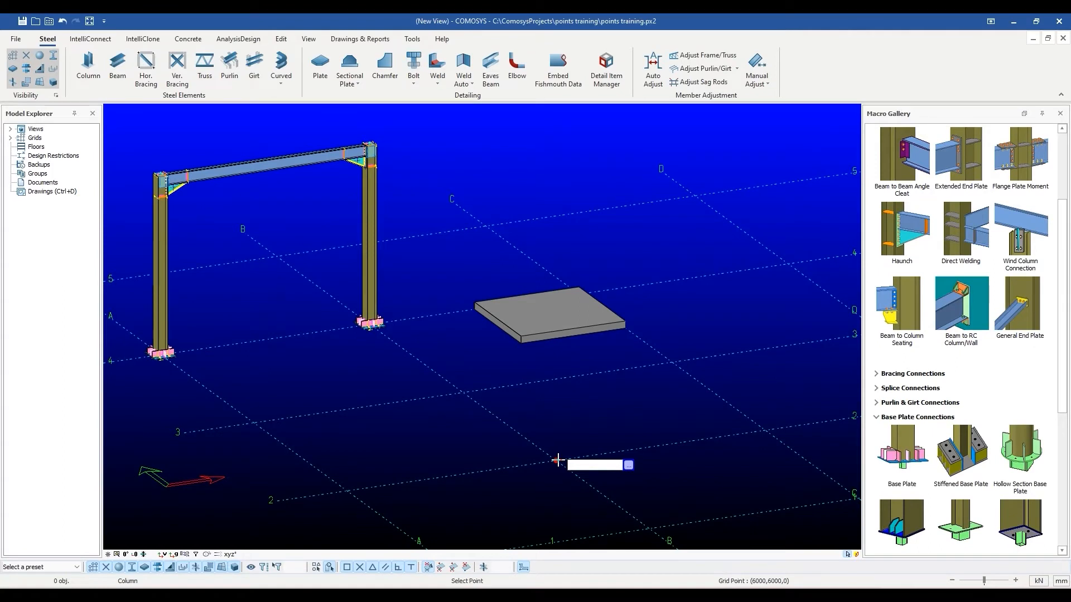
pyautogui.write('dz1000')
pyautogui.press('Return')
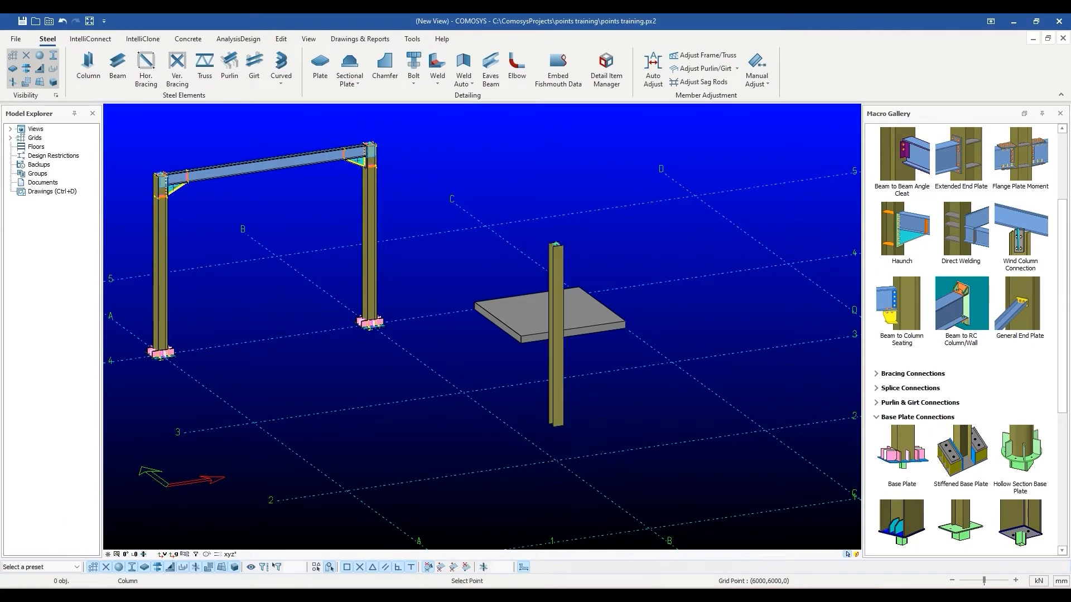
# Step: Place a column offset 1000 mm in the X direction from grid intersection C-2
pyautogui.moveTo(584, 461); pyautogui.dragTo(597, 444, button='middle')
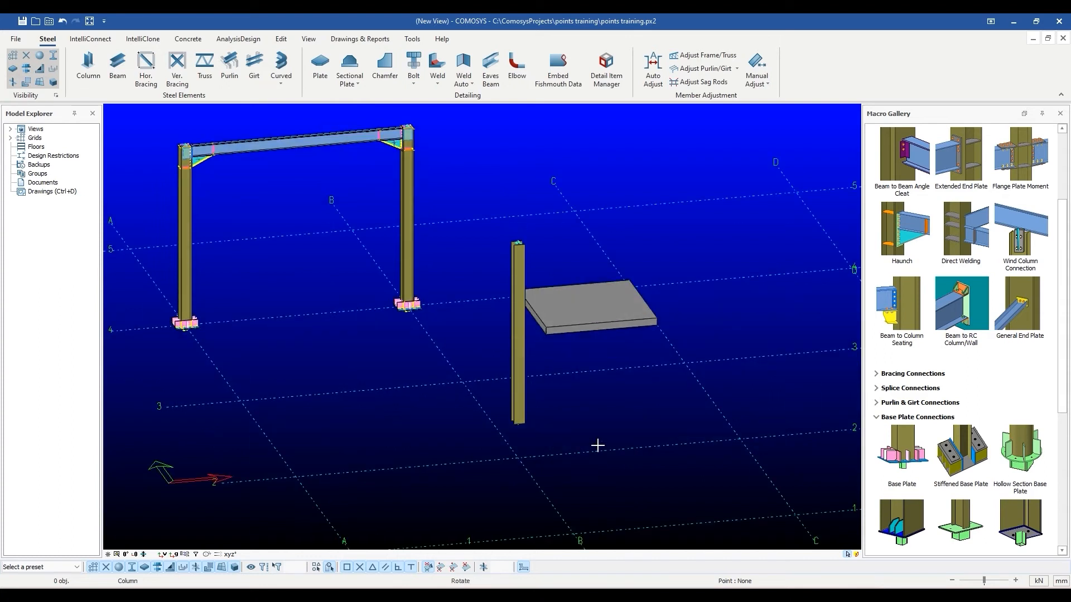
pyautogui.click(739, 437)
pyautogui.press('BackSpace')
pyautogui.write('dx')
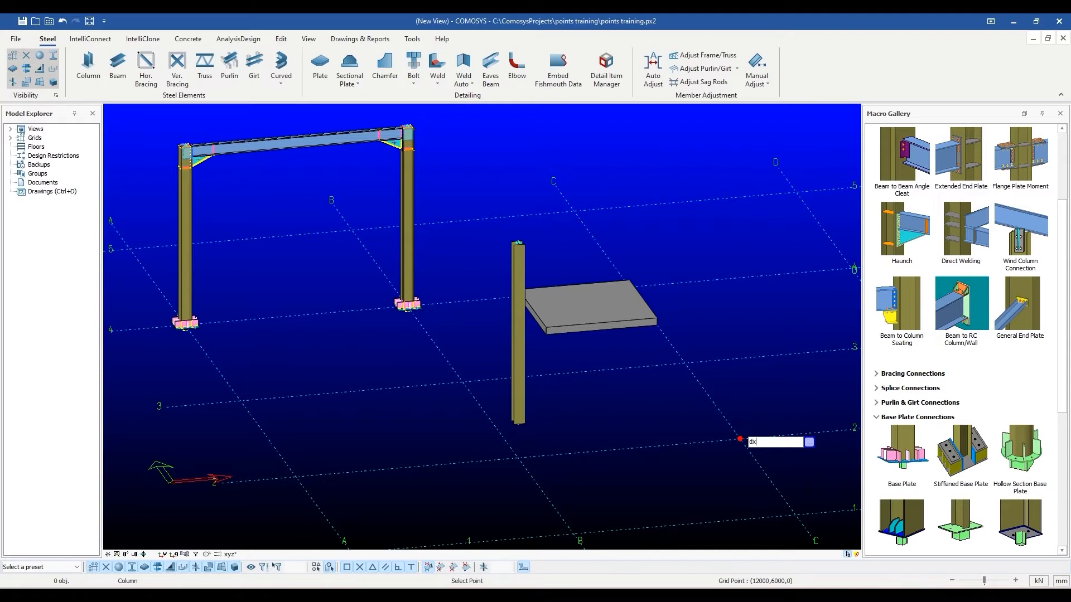
pyautogui.write('1000')
pyautogui.press('Return')
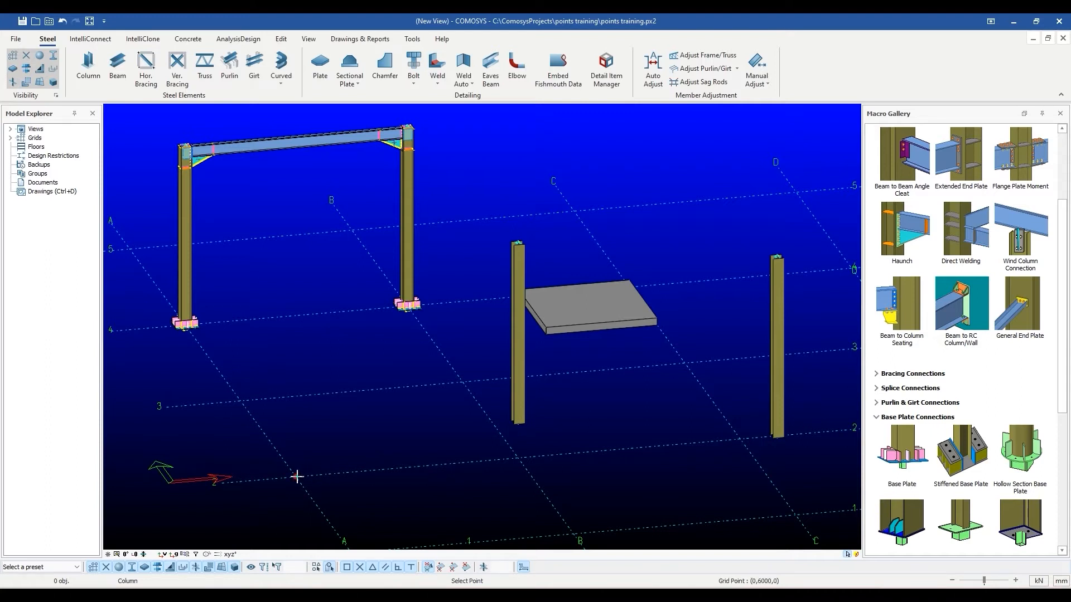
# Step: Place a column offset 1000 mm in the Y direction from grid intersection A-2
pyautogui.press('space')
pyautogui.write('dy')
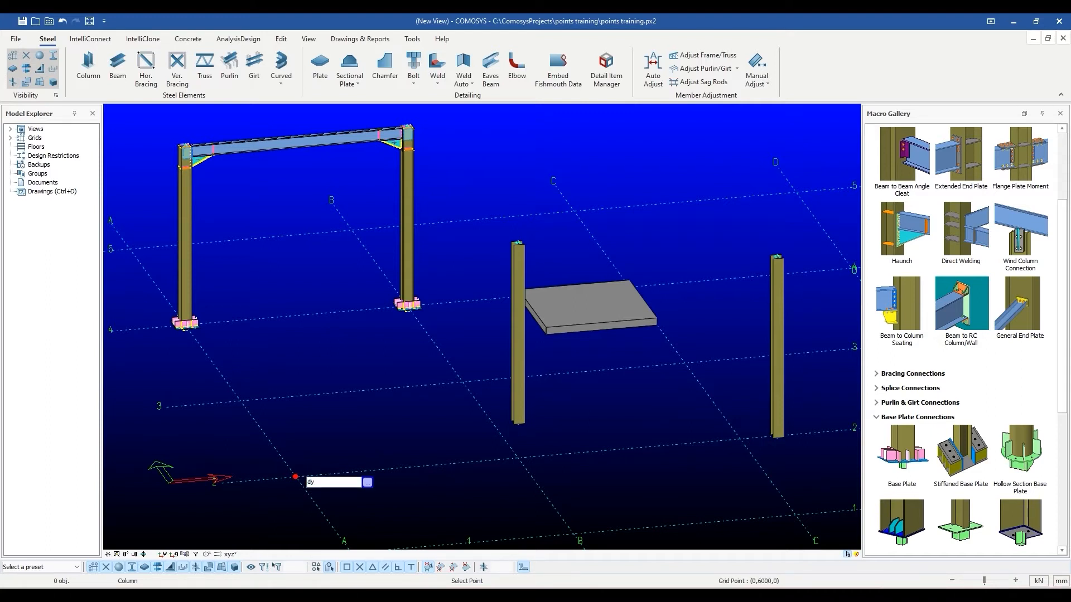
pyautogui.write('1000')
pyautogui.press('Return')
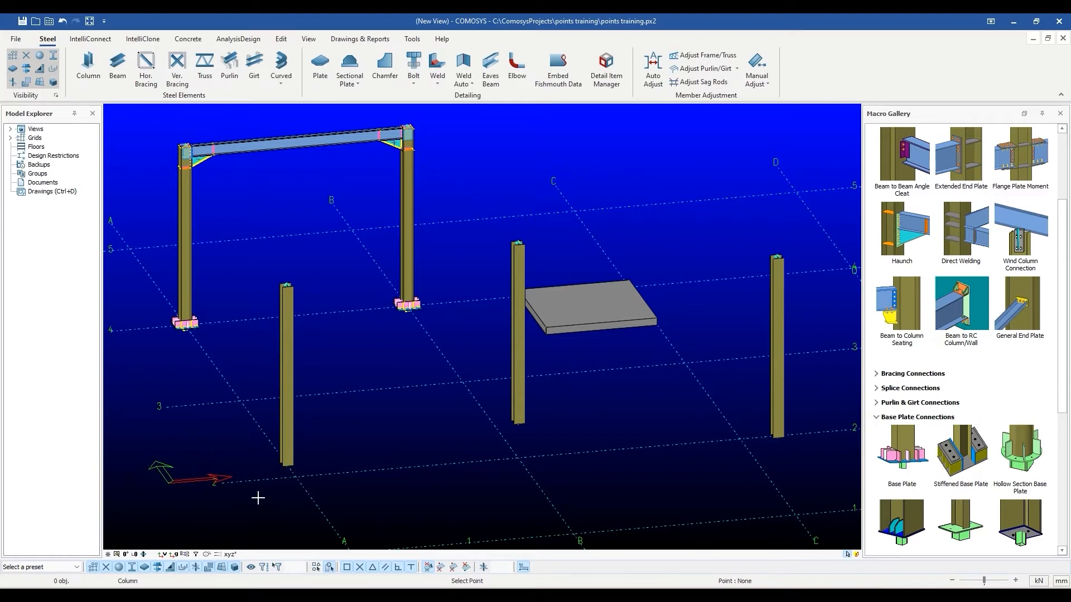
# Step: Measure the height of the column at grid intersection B-3
pyautogui.scroll(-1, 332, 463)
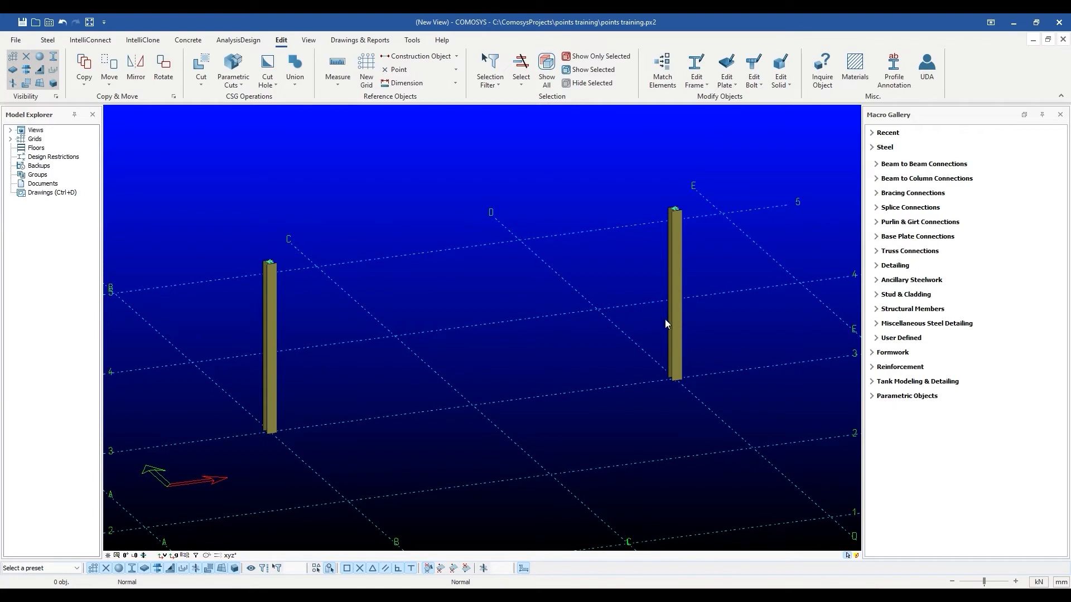
pyautogui.click(341, 84)
pyautogui.click(357, 99)
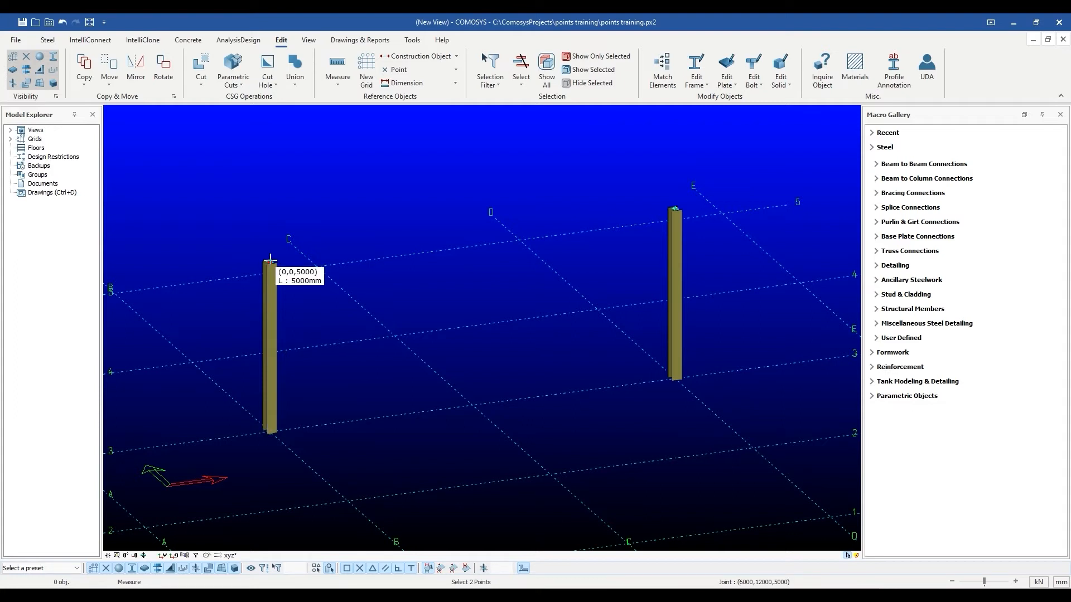
pyautogui.press('Escape')
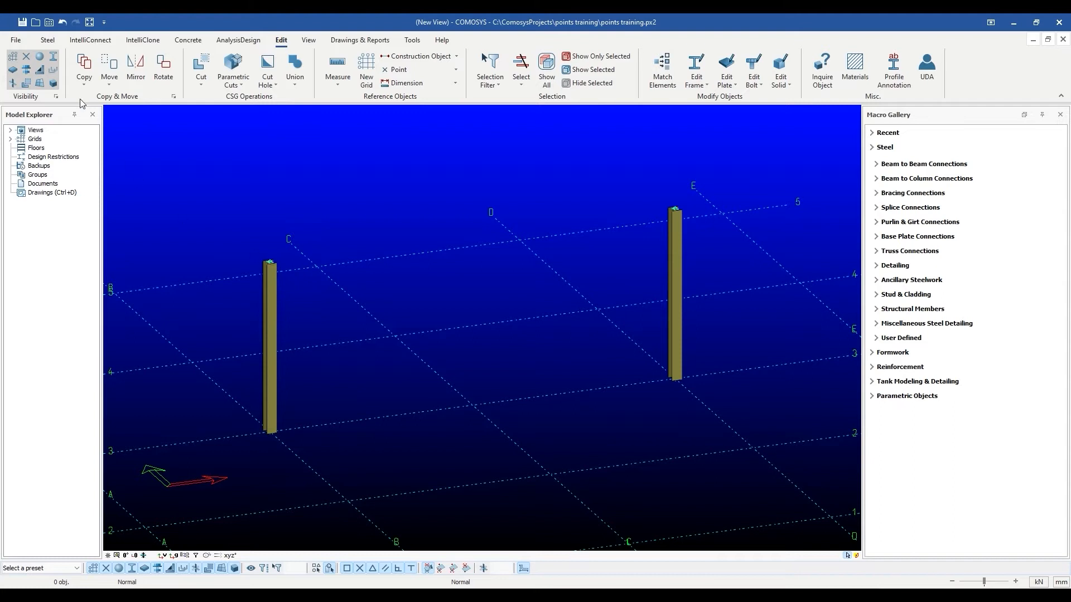
# Step: Add a beam from the top of the column at B-3 to a point 6000 mm above grid intersection C-3
pyautogui.click(47, 40)
pyautogui.click(114, 76)
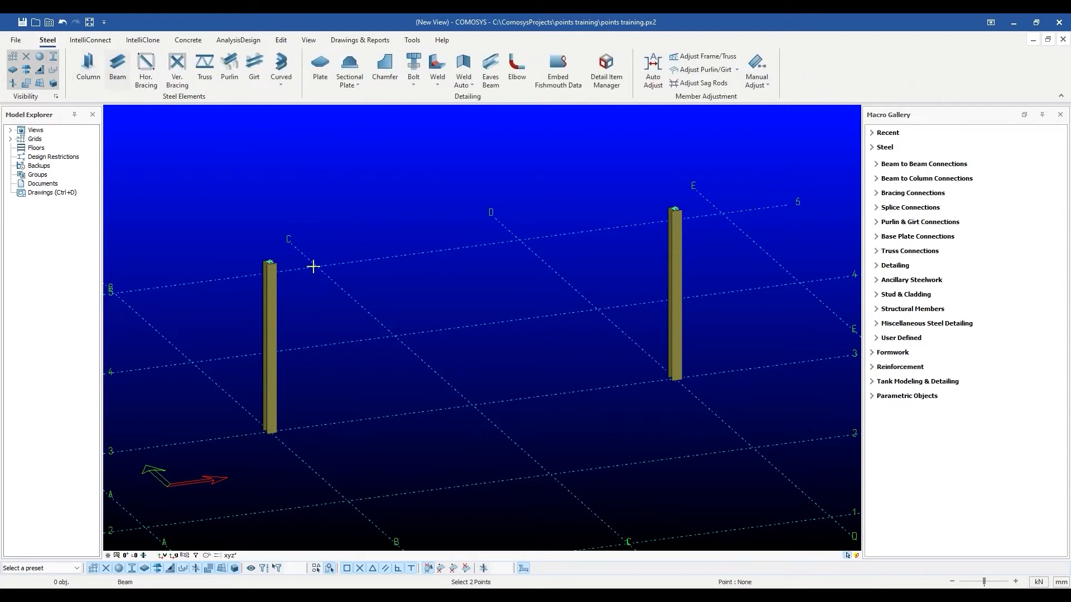
pyautogui.click(270, 261)
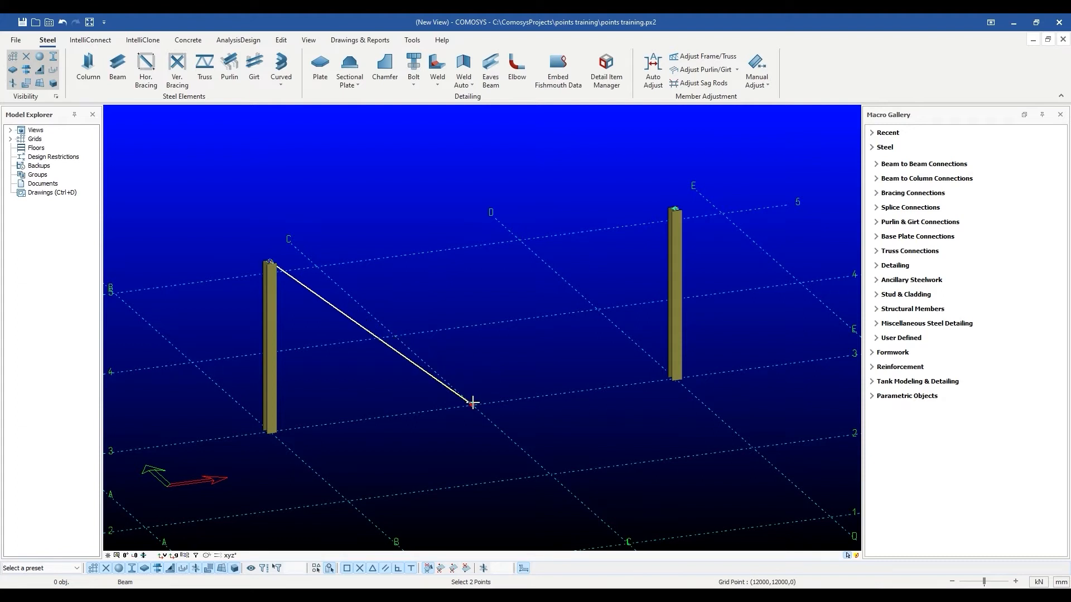
pyautogui.write('z')
pyautogui.write('d')
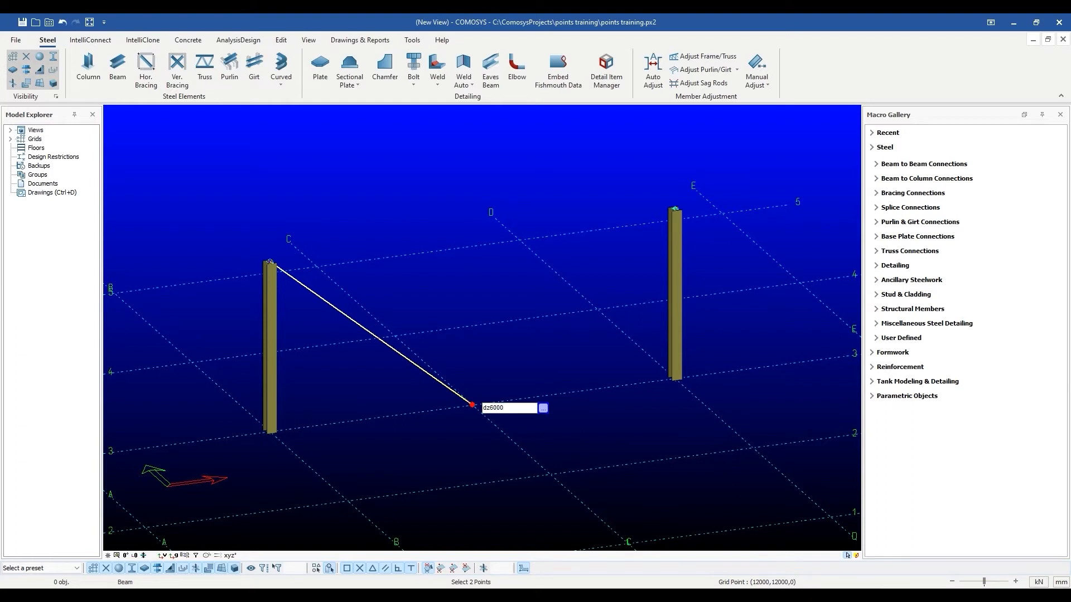
pyautogui.write('z6000')
pyautogui.press('Return')
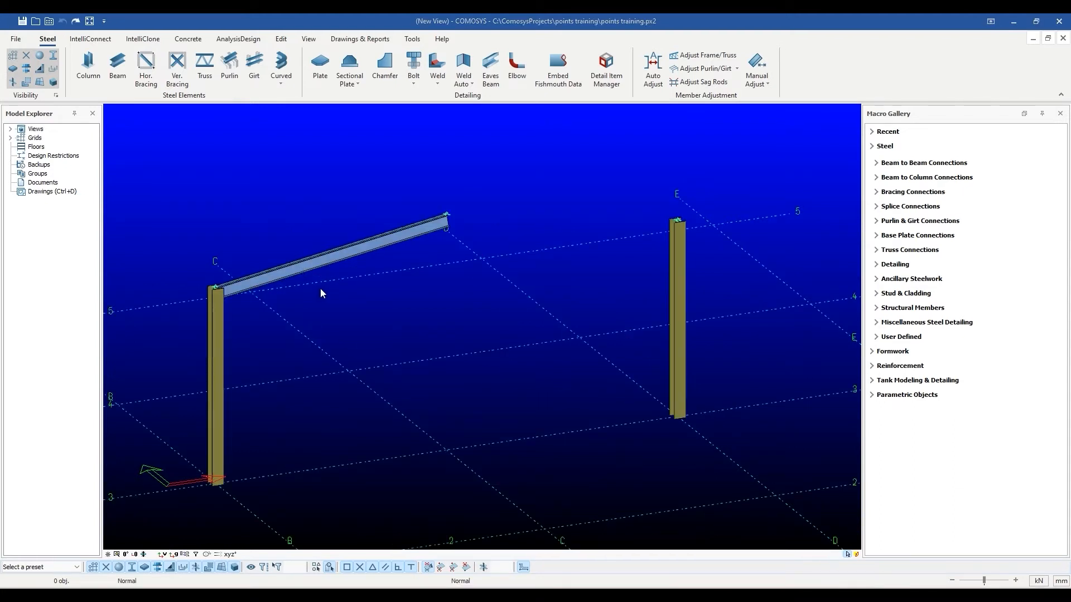
# Step: Delete the sloping beam between grid lines B and C
pyautogui.click(341, 253)
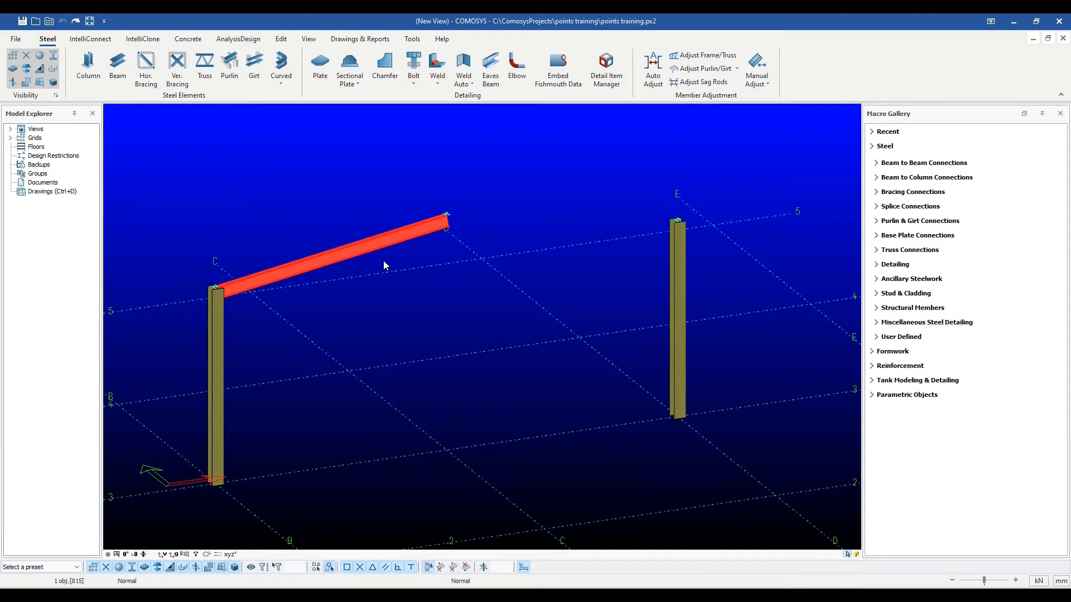
pyautogui.press('Delete')
pyautogui.click(484, 337)
pyautogui.click(117, 64)
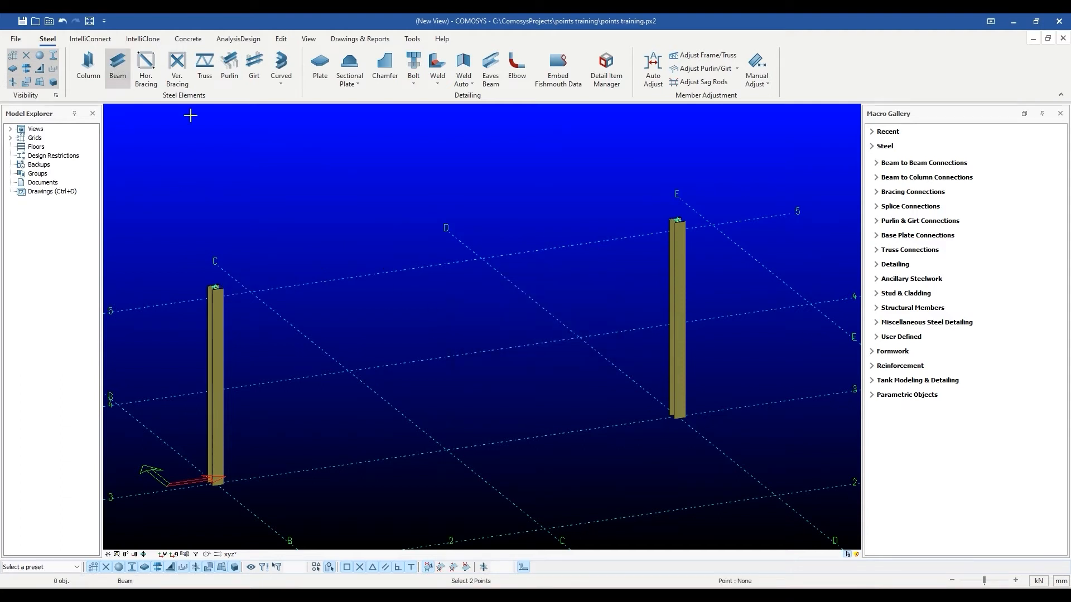
pyautogui.click(215, 286)
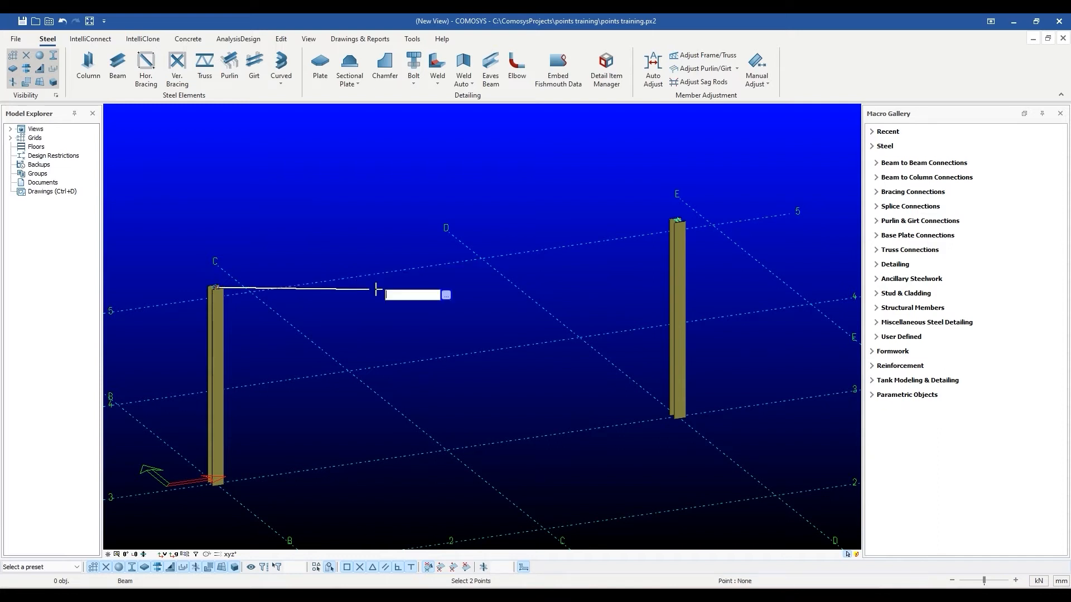
pyautogui.write('@6000,0,1000')
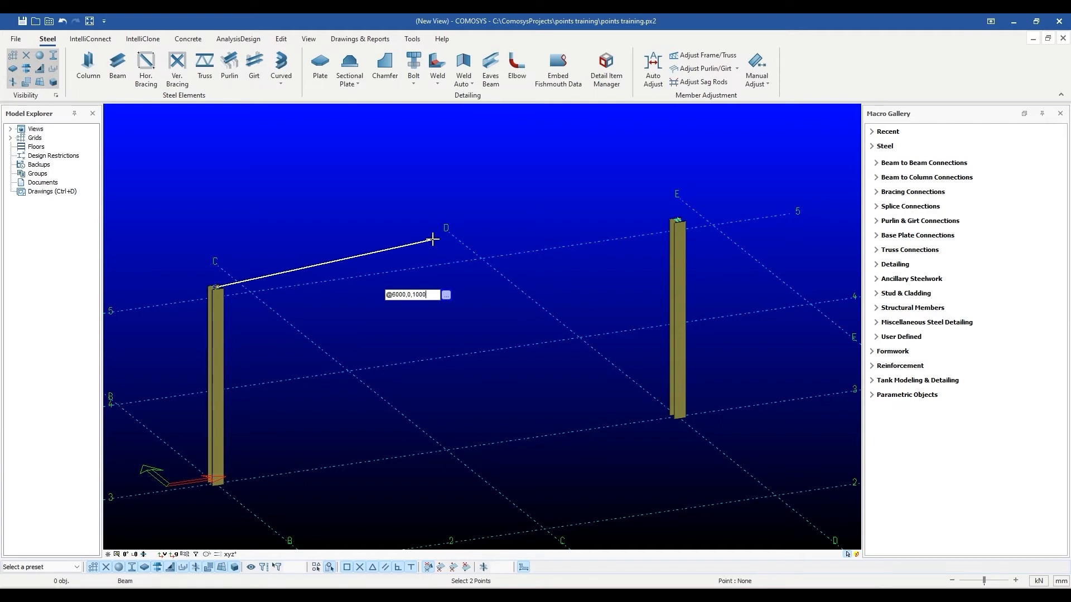
pyautogui.press('Return')
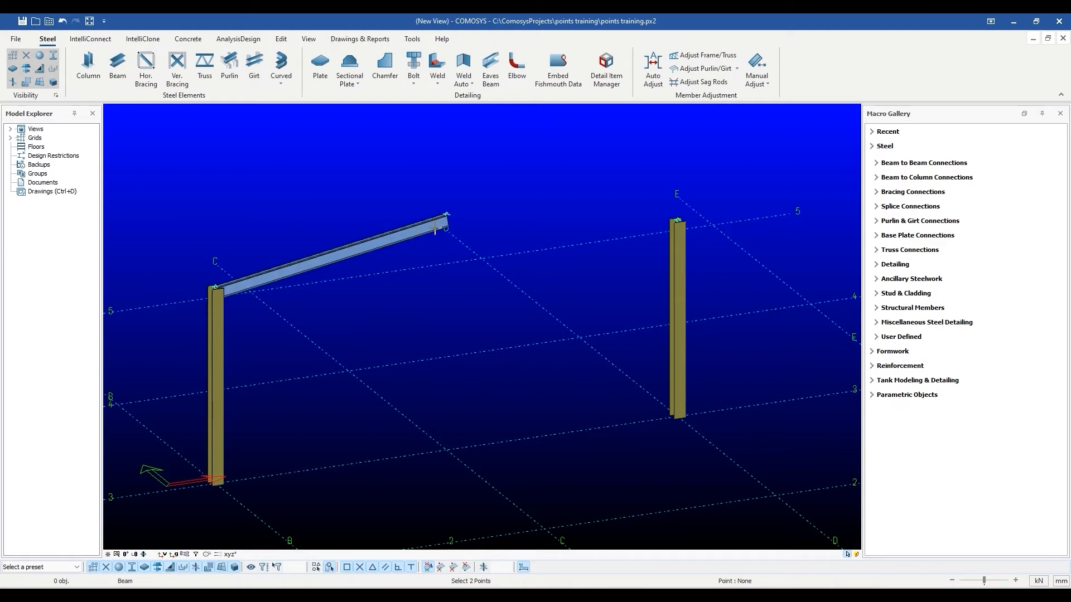
pyautogui.press('Escape')
pyautogui.scroll(5, 217, 289)
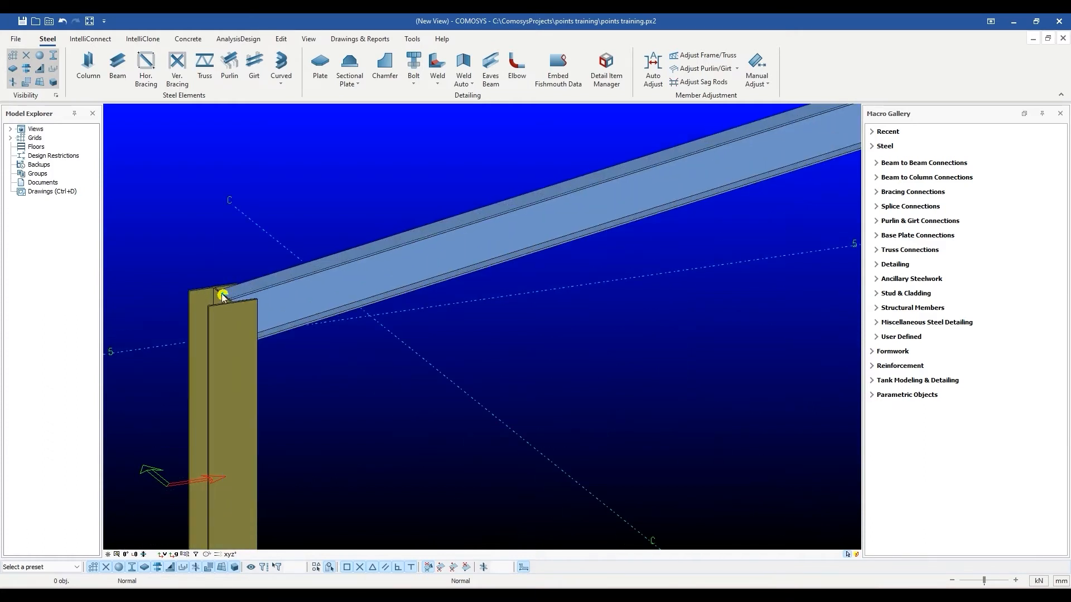
pyautogui.scroll(-5, 299, 291)
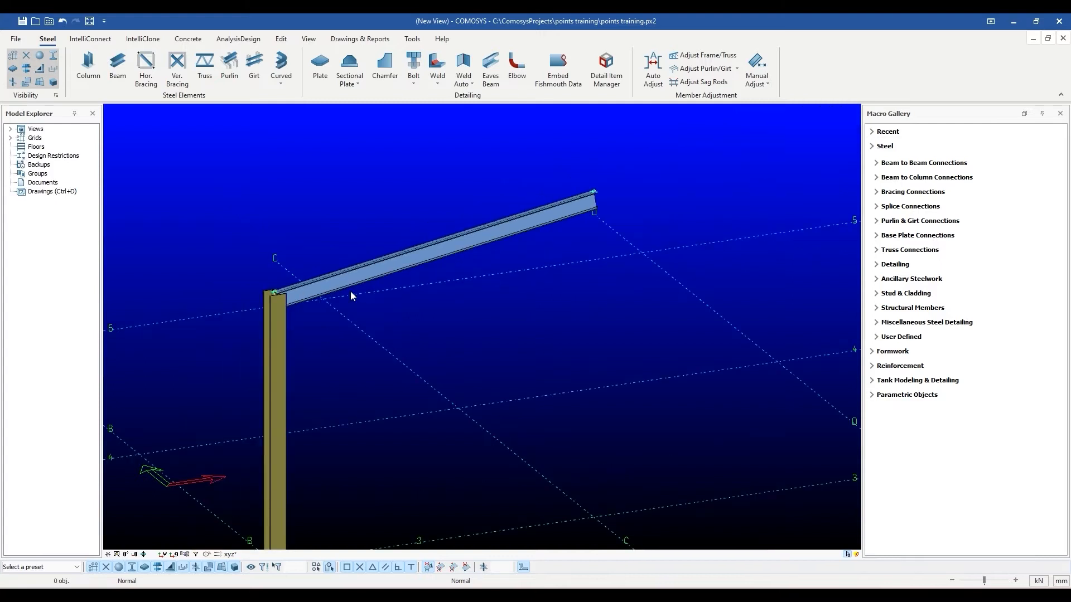
# Step: Add a beam from the upper end of the sloping rafter at C-3 to the top of the column at D-3
pyautogui.moveTo(491, 296); pyautogui.dragTo(438, 299, button='middle')
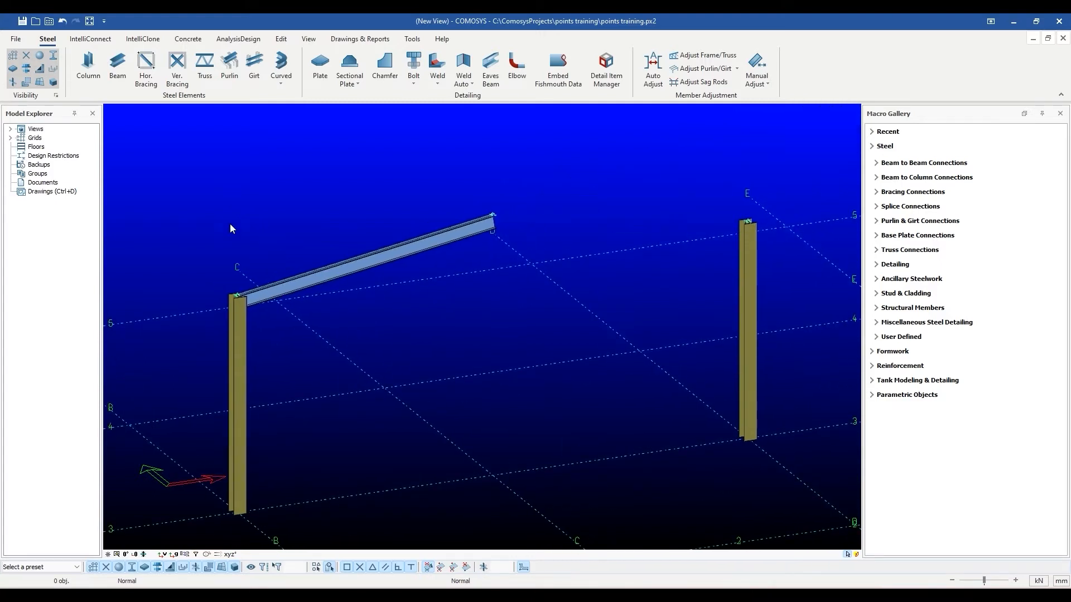
pyautogui.click(117, 81)
pyautogui.scroll(3, 518, 241)
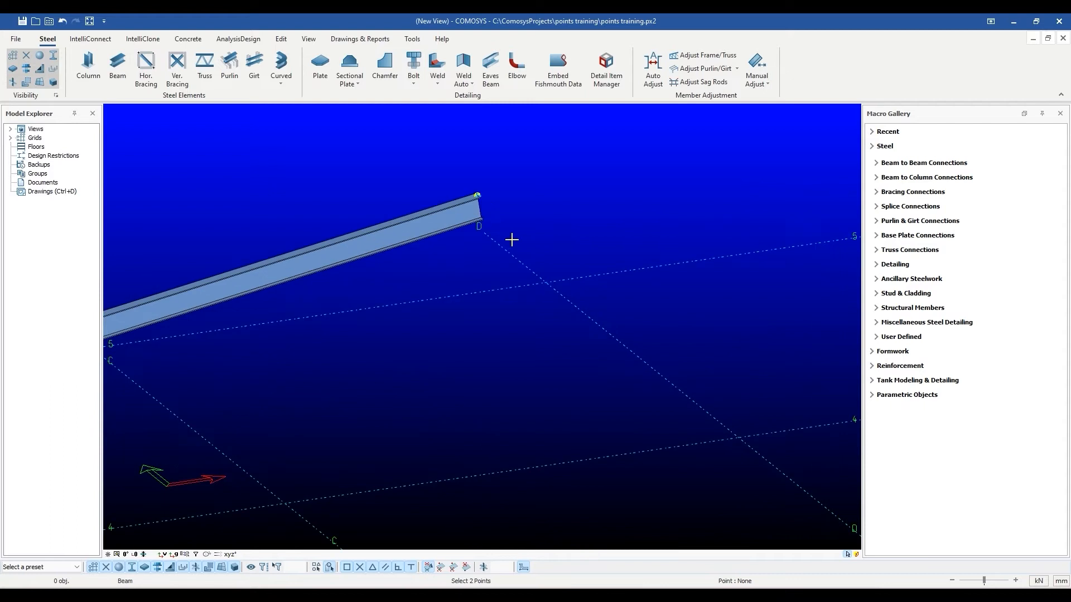
pyautogui.click(473, 192)
pyautogui.scroll(-2, 625, 251)
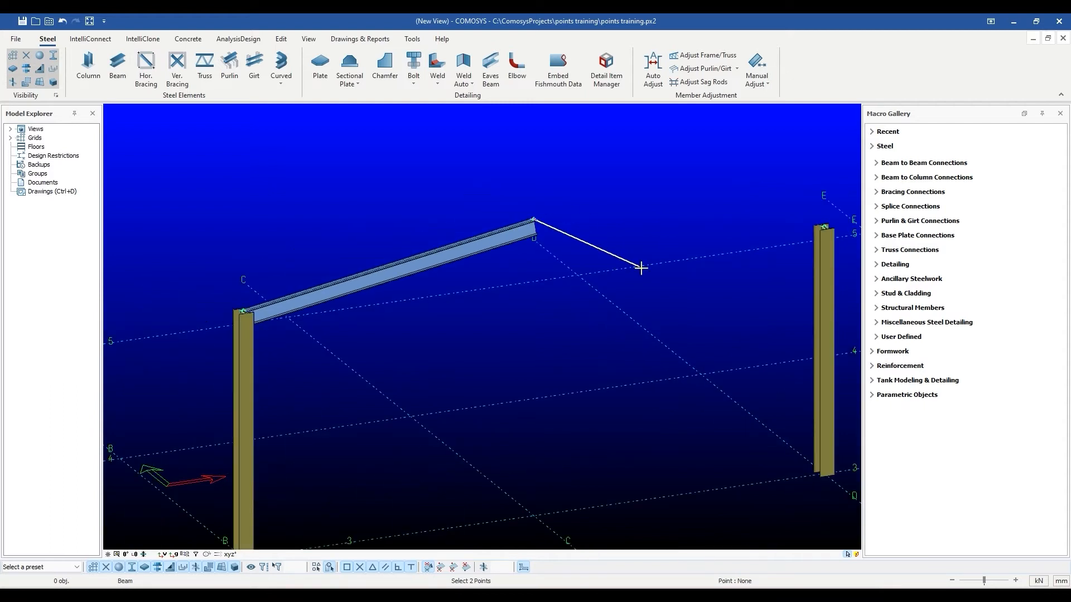
pyautogui.click(825, 225)
pyautogui.press('Escape')
pyautogui.scroll(-4, 558, 290)
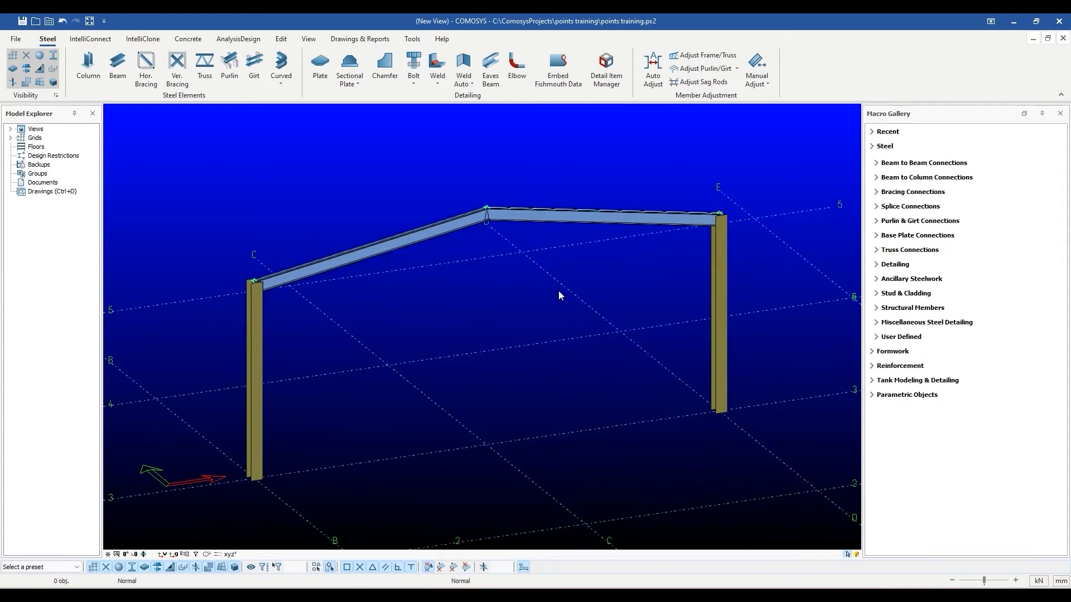
pyautogui.moveTo(559, 292); pyautogui.dragTo(522, 291, button='middle')
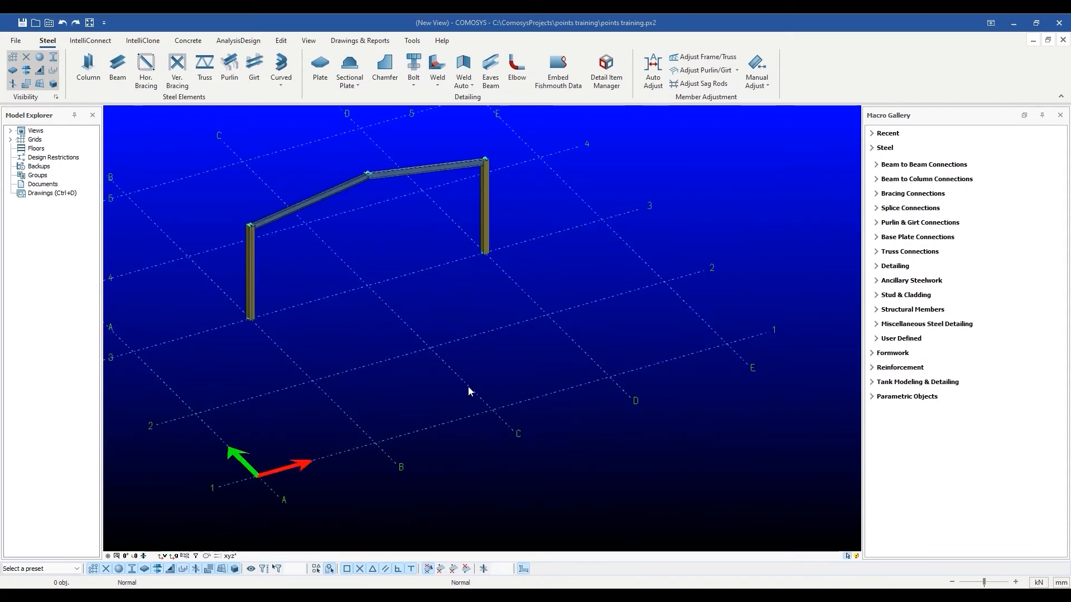
# Step: Add a 1000 mm beam from grid intersection B-1 towards the midpoint of grid line C between lines 1 and 2
pyautogui.click(117, 64)
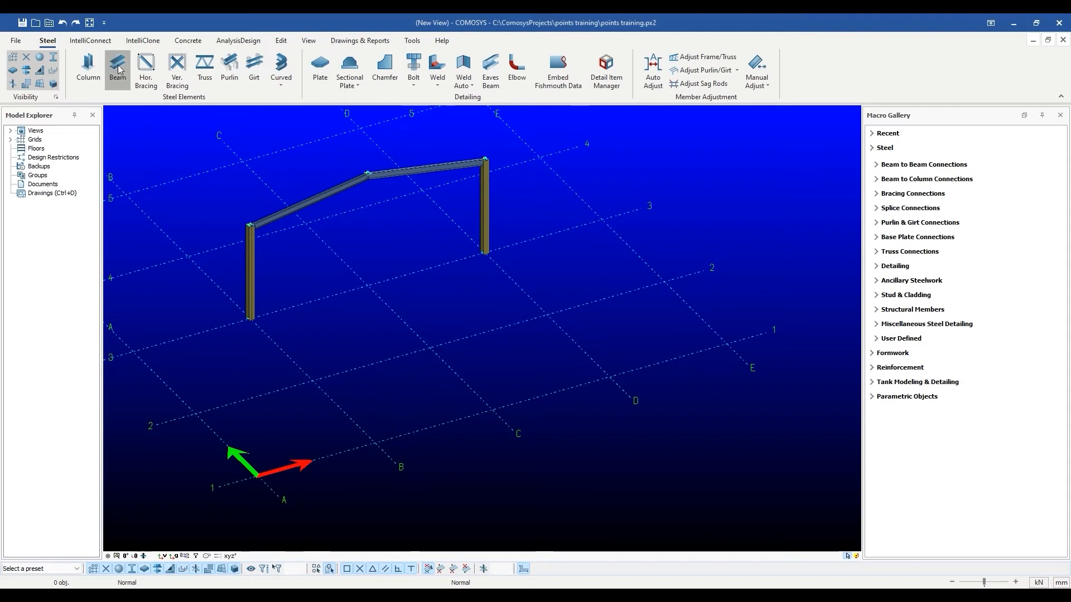
pyautogui.click(374, 443)
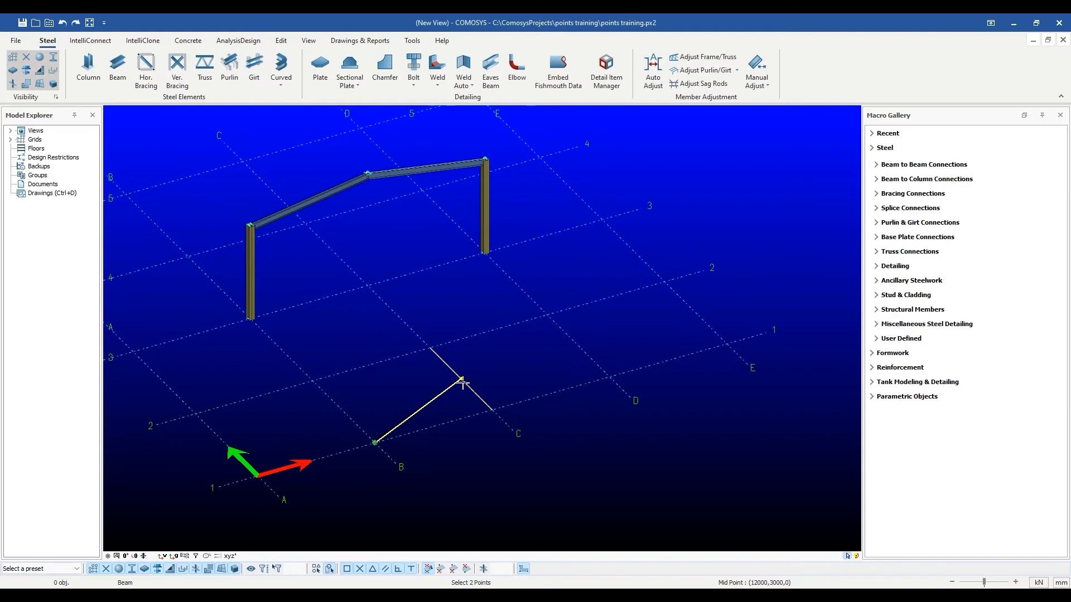
pyautogui.press('space')
pyautogui.write('1000')
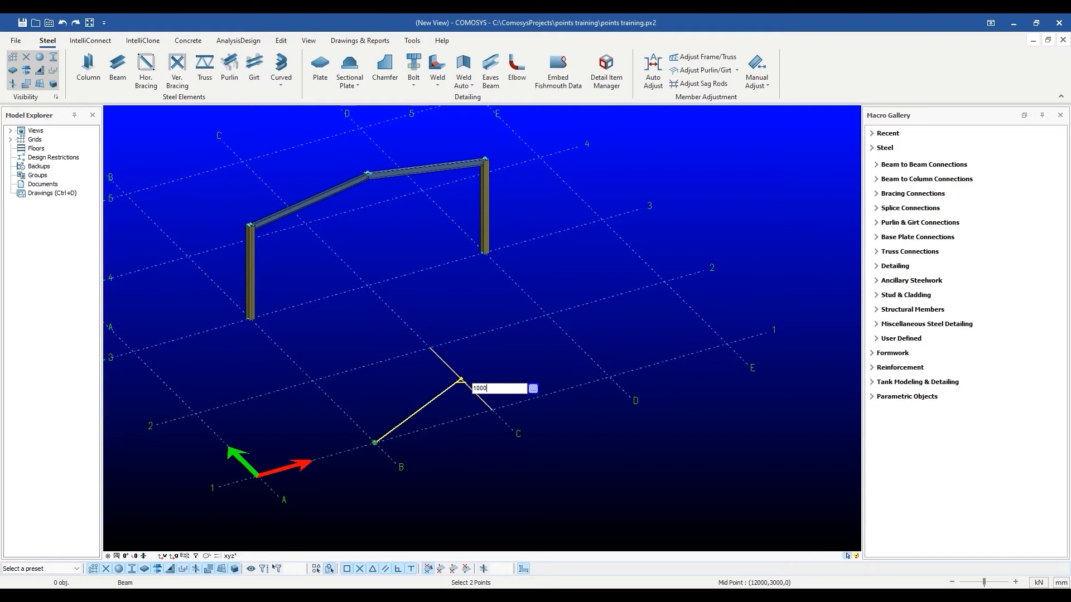
pyautogui.press('Return')
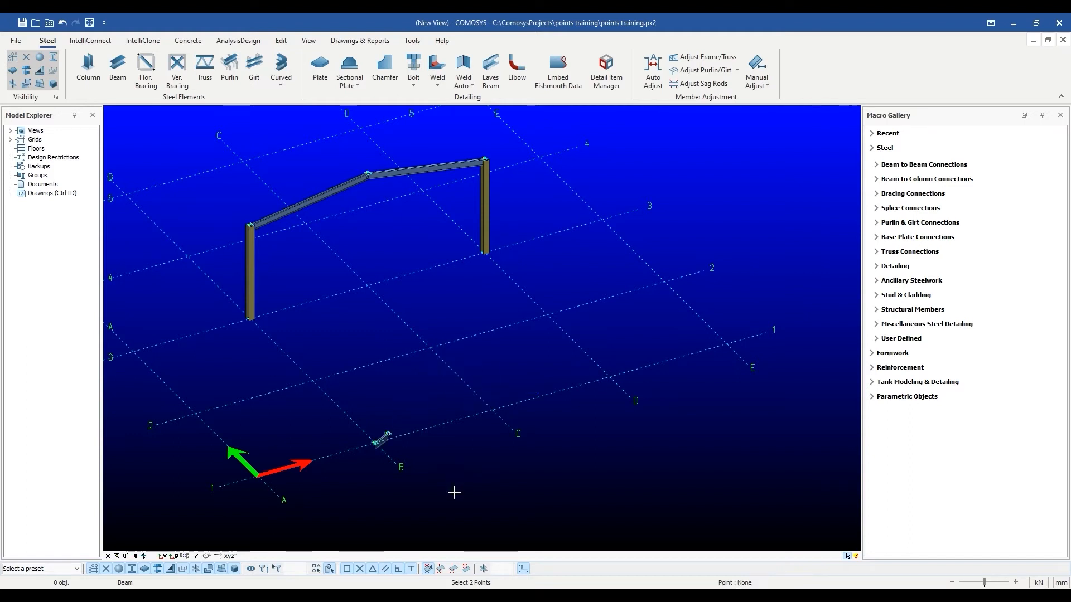
pyautogui.scroll(5, 390, 446)
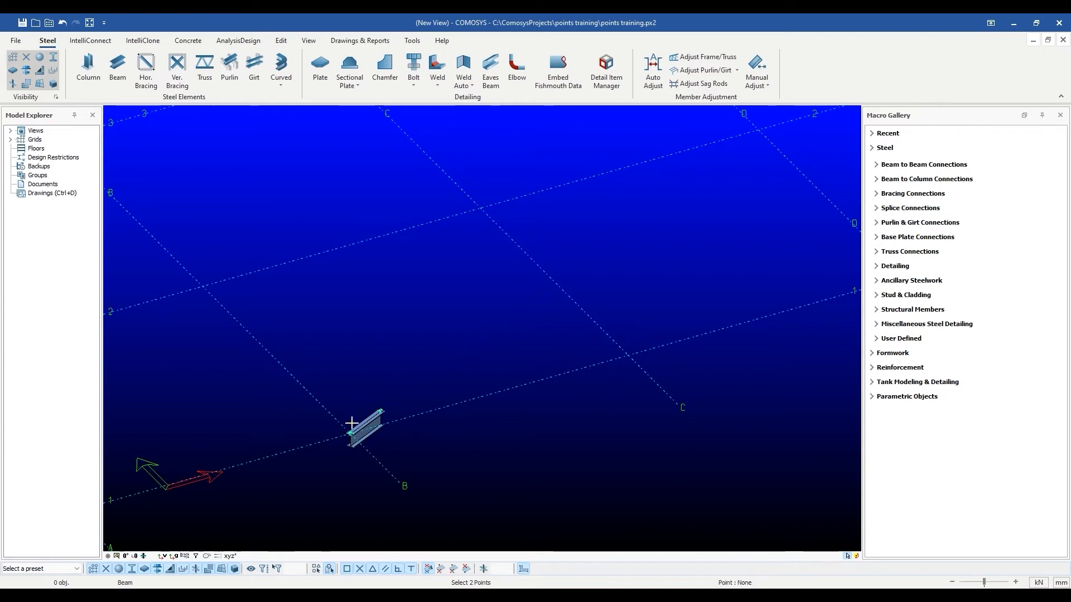
pyautogui.scroll(-5, 556, 272)
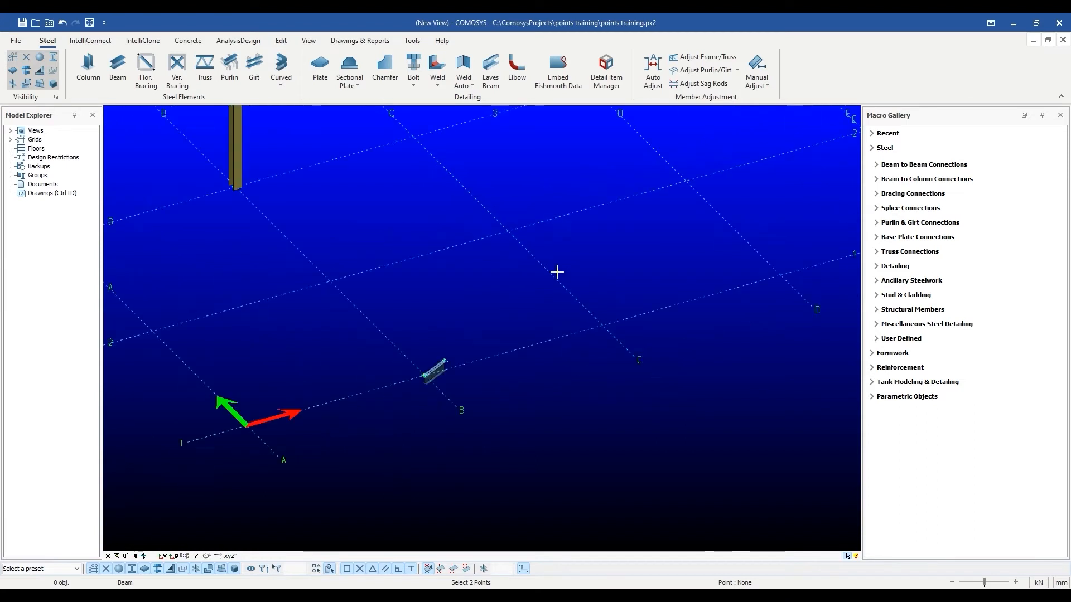
pyautogui.press('Escape')
# Step: Add a beam from grid intersection C-1 through the midpoint of grid line D between lines 1 and 2, extended beyond it with #1000
pyautogui.click(117, 66)
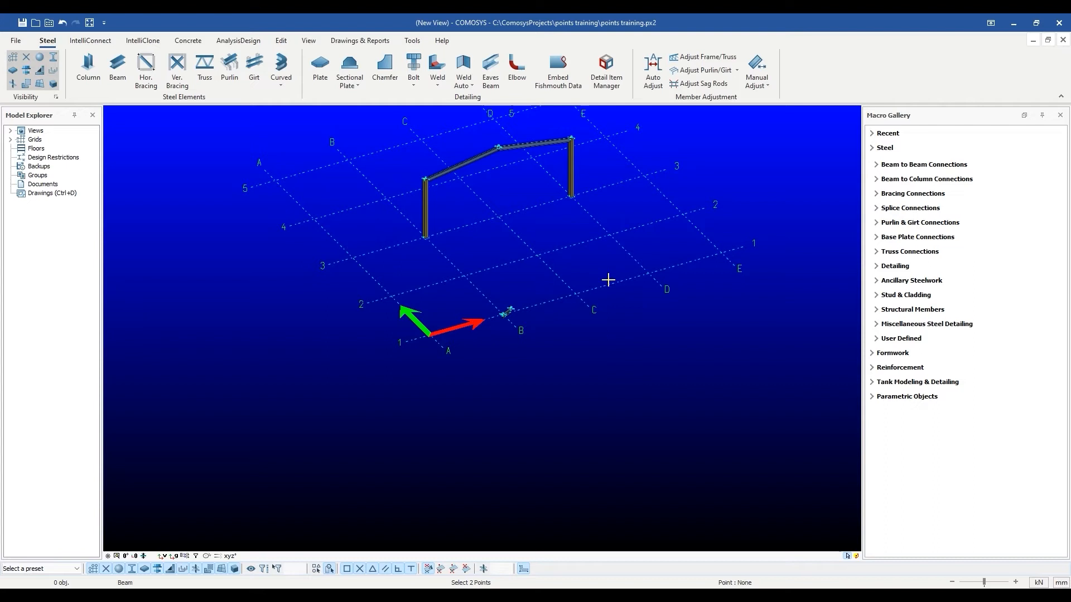
pyautogui.scroll(4, 547, 325)
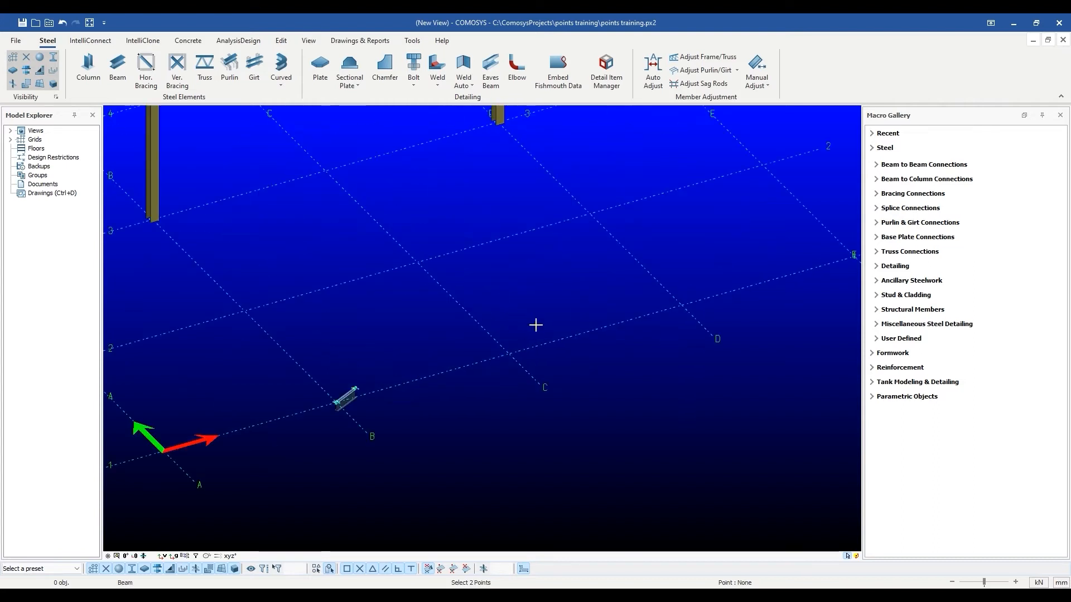
pyautogui.click(508, 353)
pyautogui.press('space')
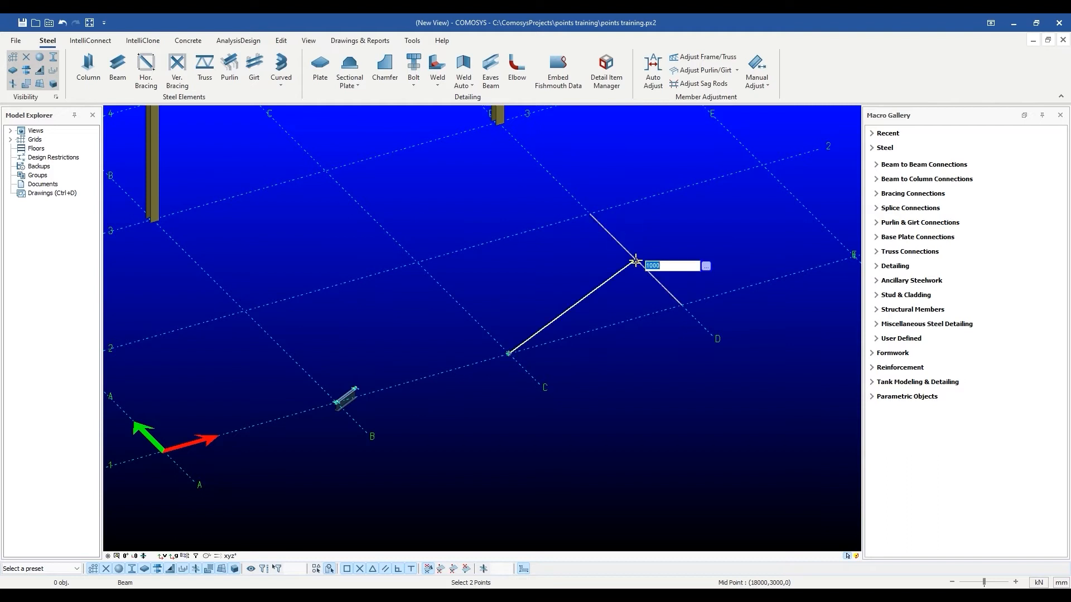
pyautogui.write('#1')
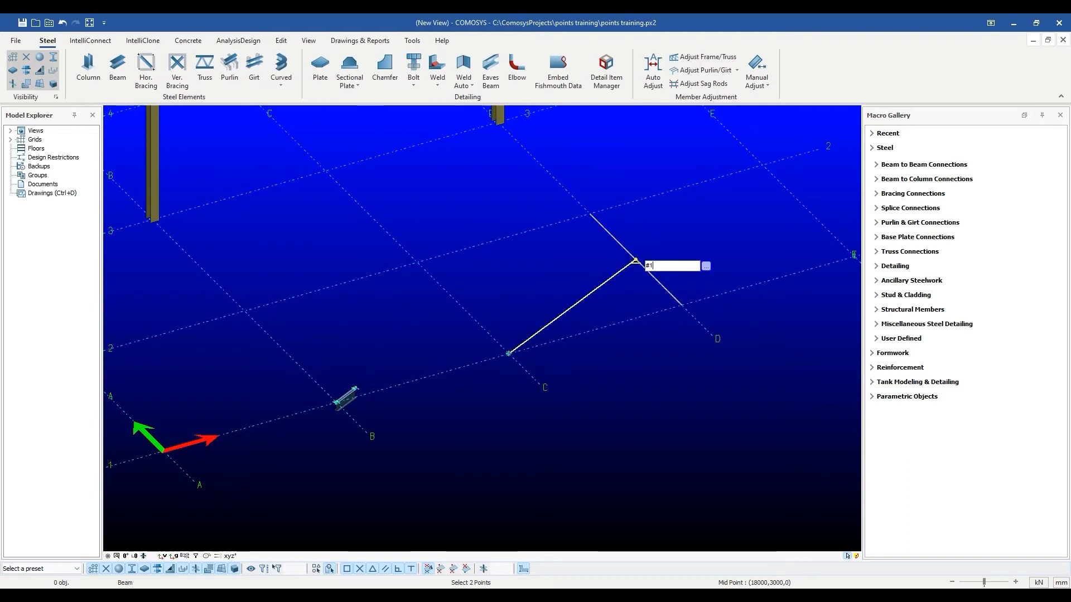
pyautogui.write('000')
pyautogui.press('Return')
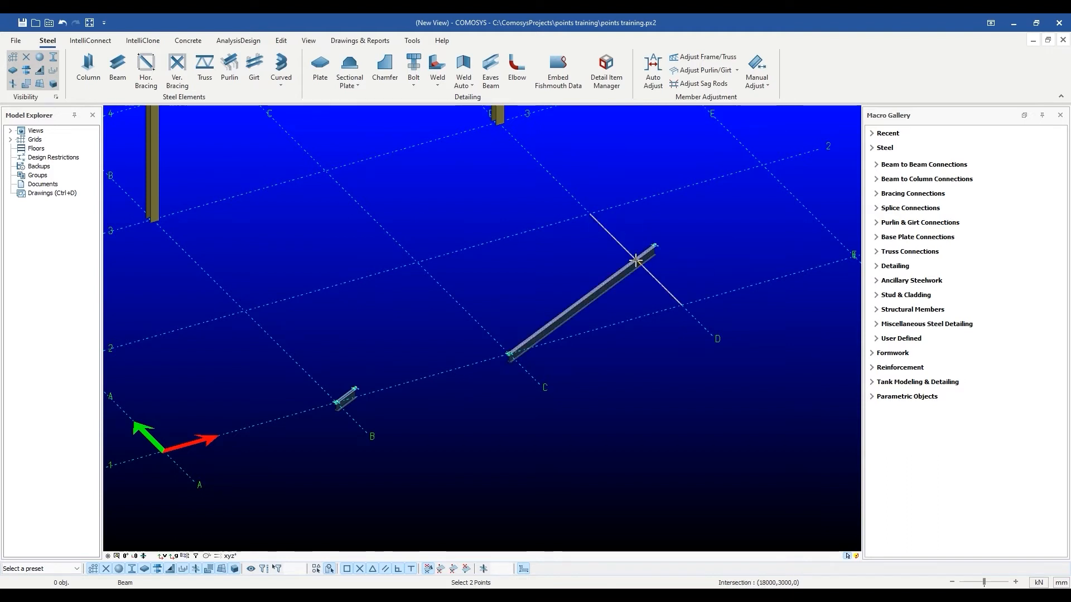
pyautogui.scroll(4, 636, 261)
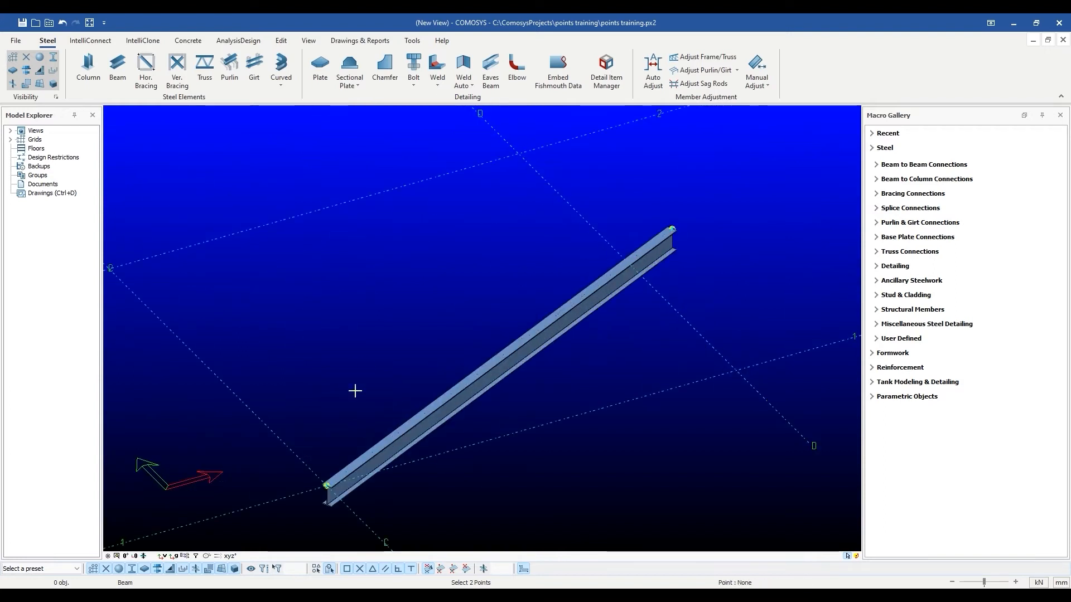
pyautogui.scroll(-3, 627, 277)
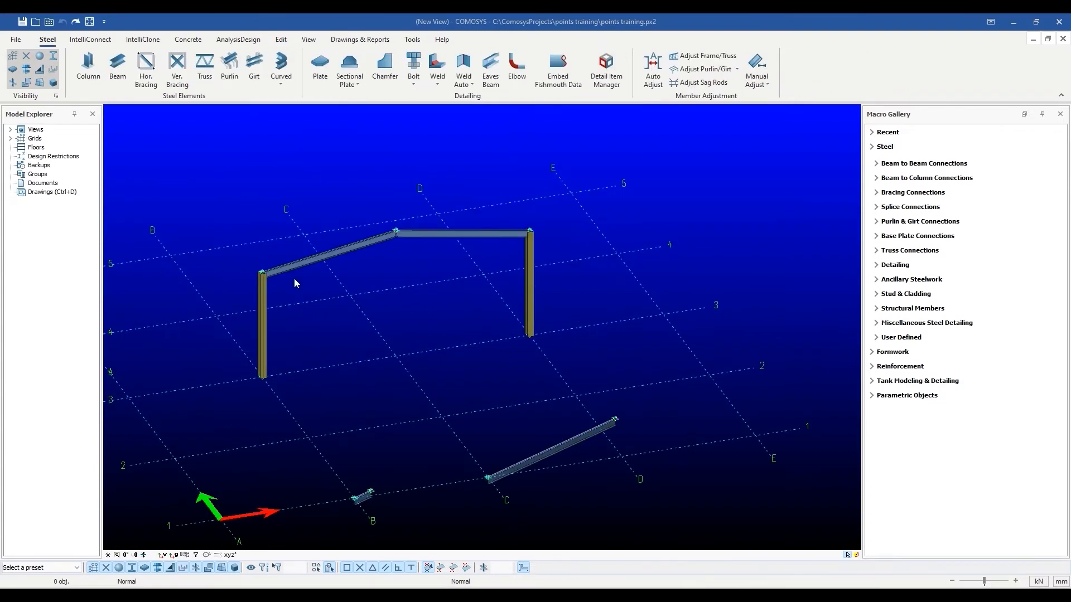
pyautogui.click(118, 66)
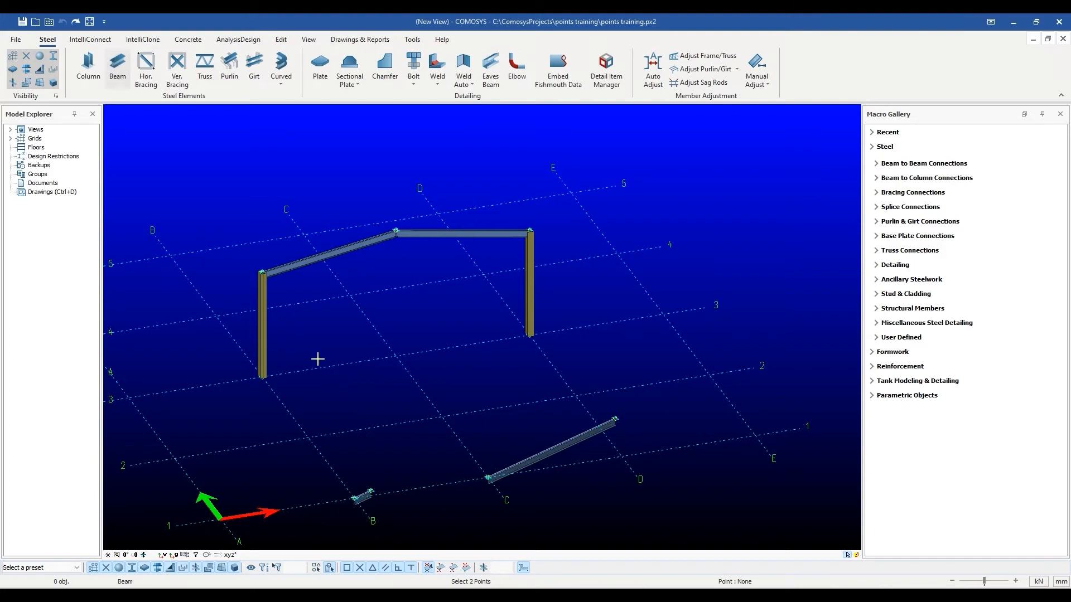
pyautogui.click(308, 438)
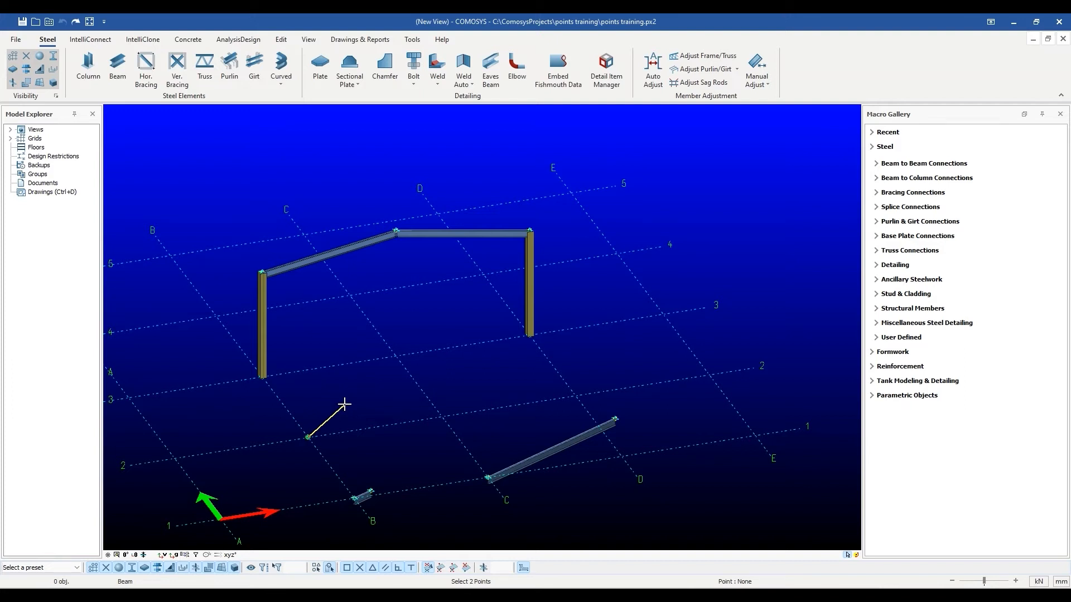
pyautogui.press('space')
pyautogui.write('@')
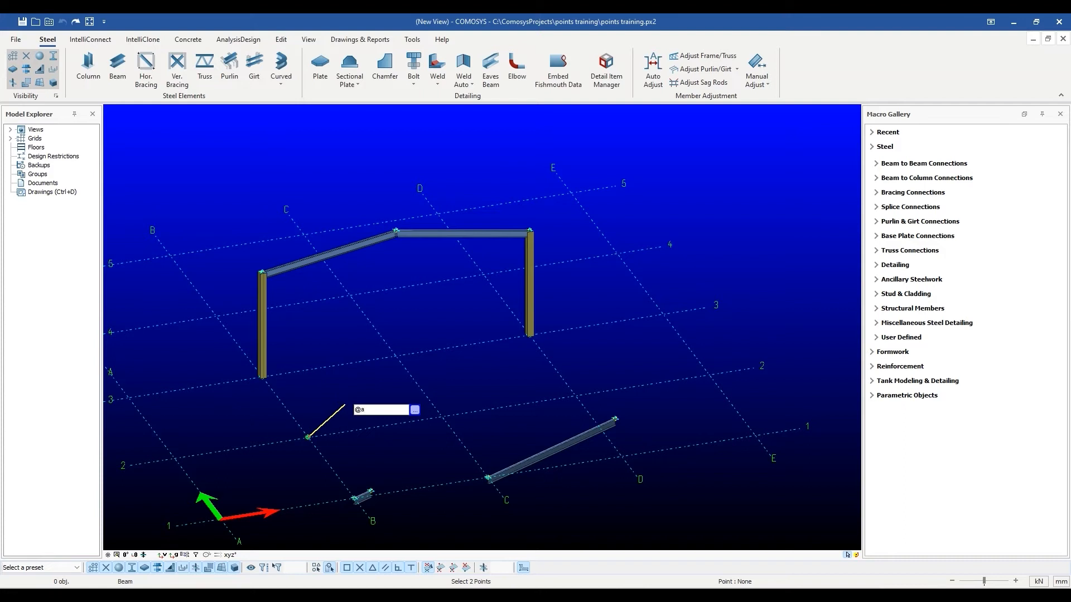
pyautogui.write('a45,1000')
pyautogui.press('Return')
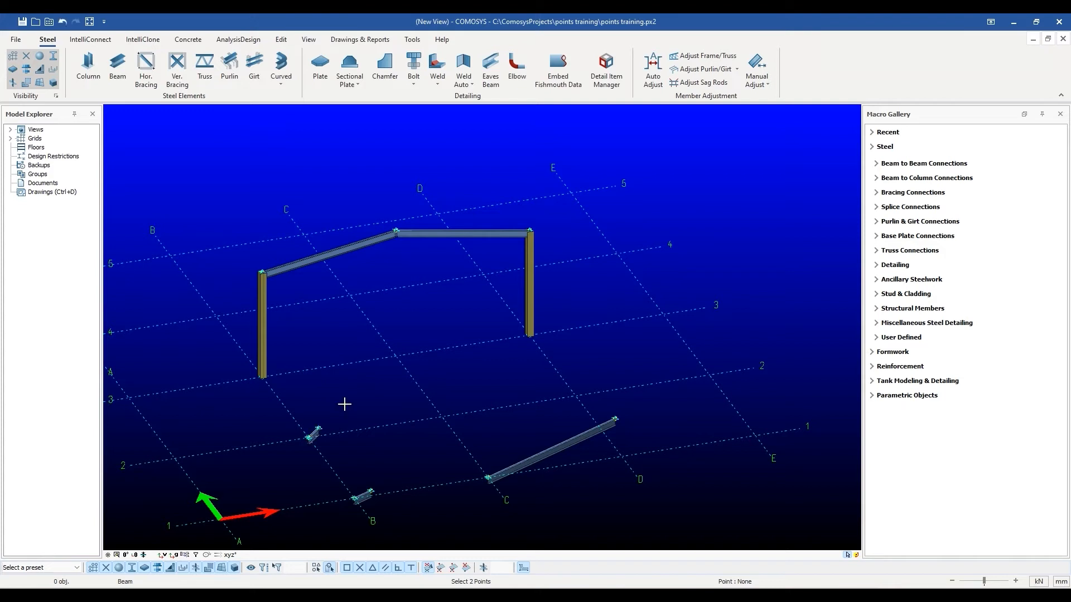
pyautogui.scroll(2, 310, 432)
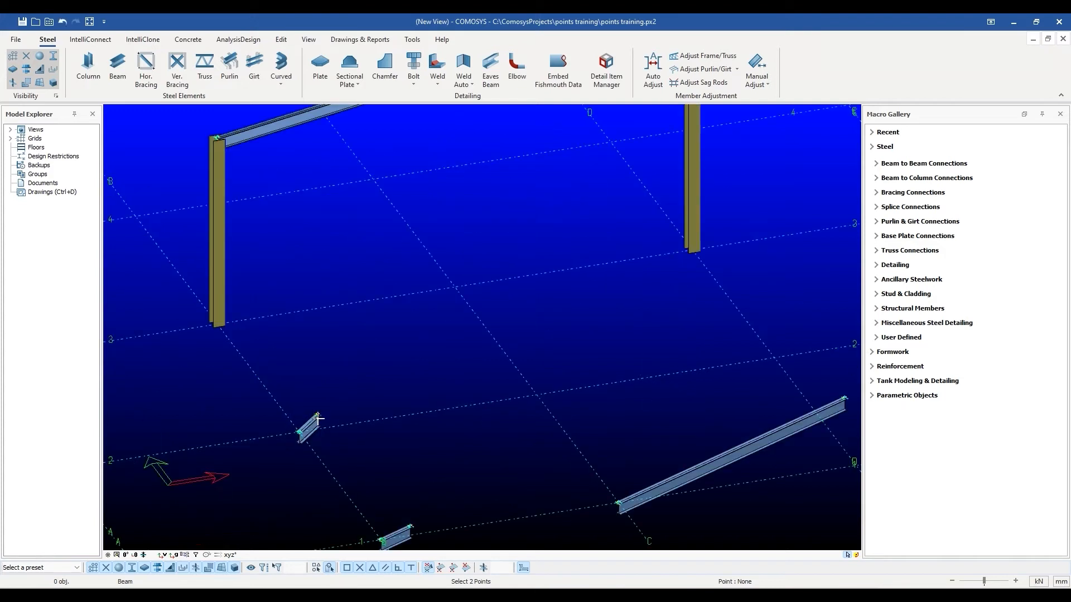
pyautogui.click(135, 555)
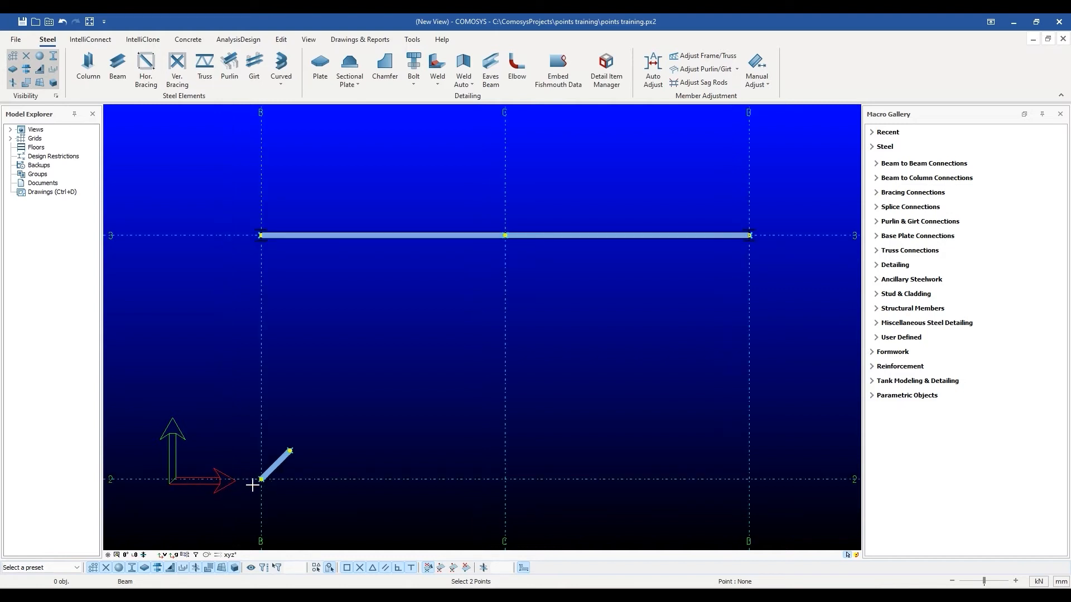
pyautogui.press('Escape')
pyautogui.moveTo(316, 469); pyautogui.dragTo(352, 404, button='middle')
pyautogui.scroll(-2, 342, 450)
pyautogui.moveTo(341, 457); pyautogui.dragTo(359, 408, button='middle')
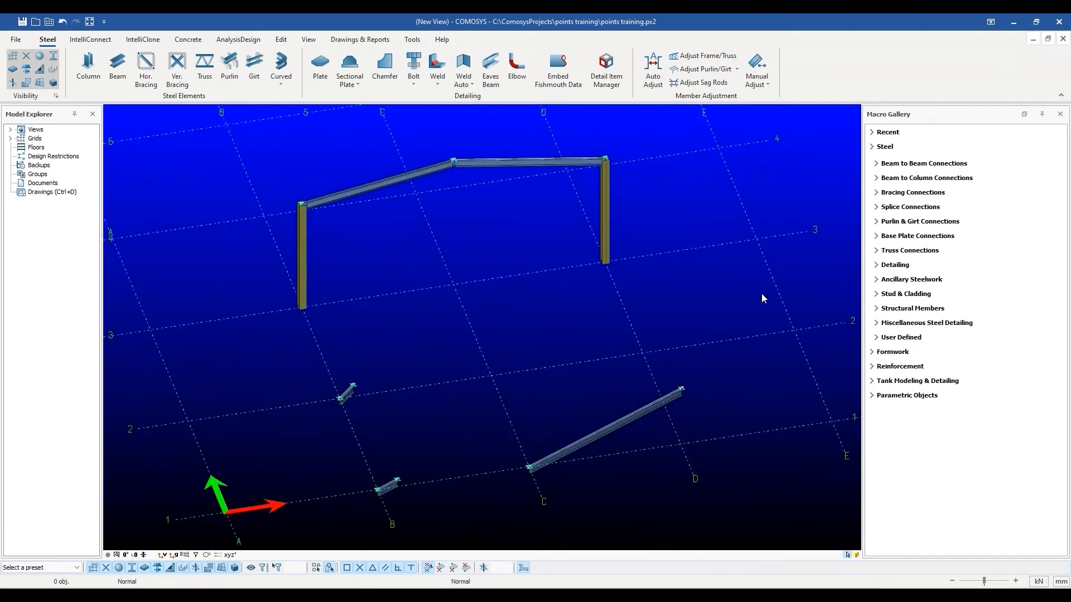
pyautogui.moveTo(536, 324); pyautogui.dragTo(561, 355, button='middle')
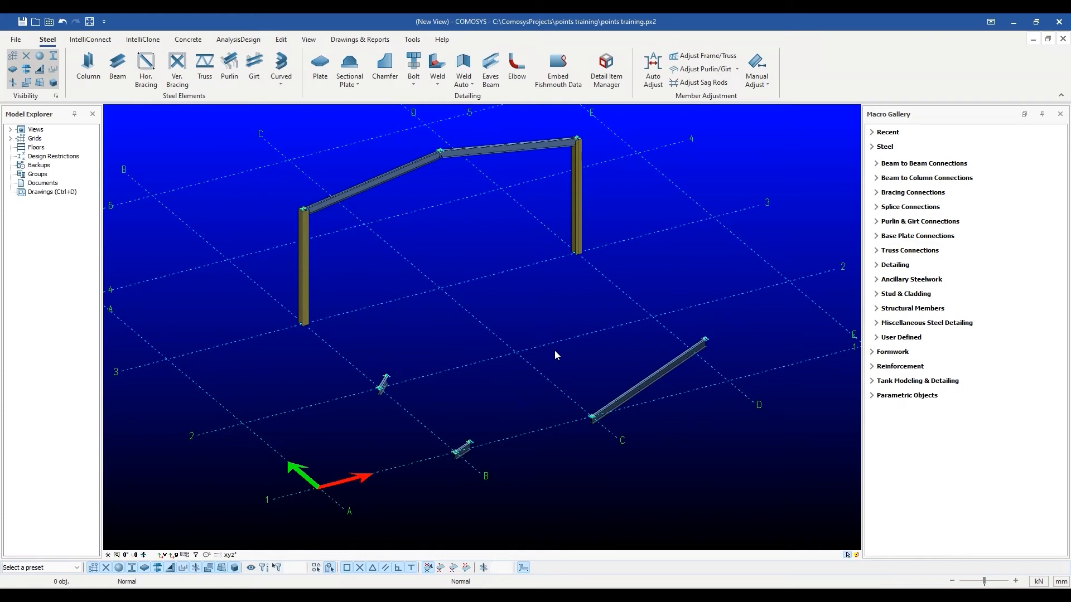
pyautogui.moveTo(555, 350); pyautogui.dragTo(481, 397, button='middle')
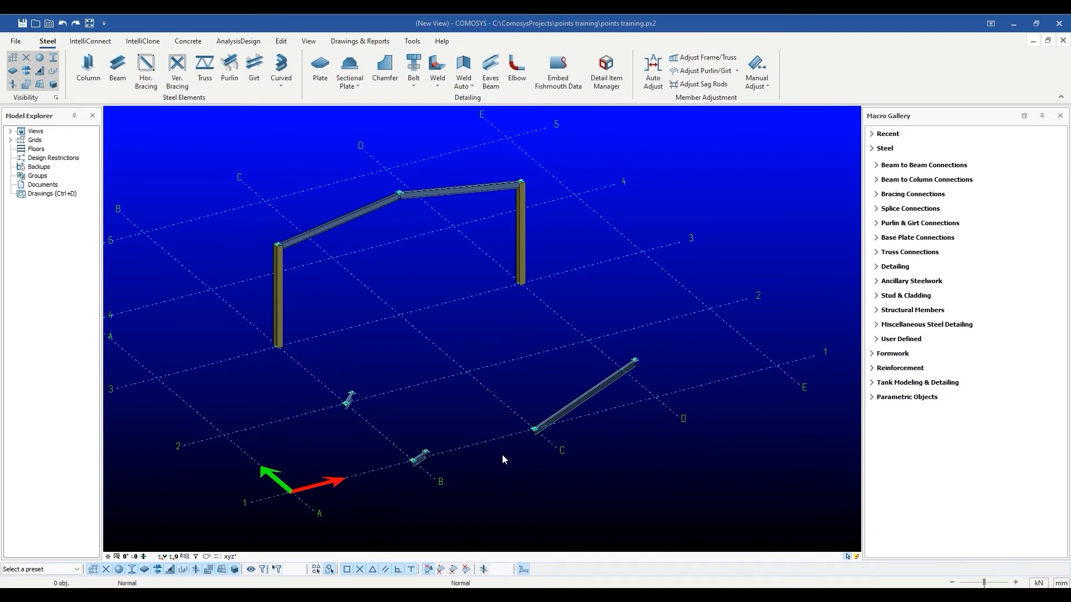
pyautogui.scroll(5, 446, 427)
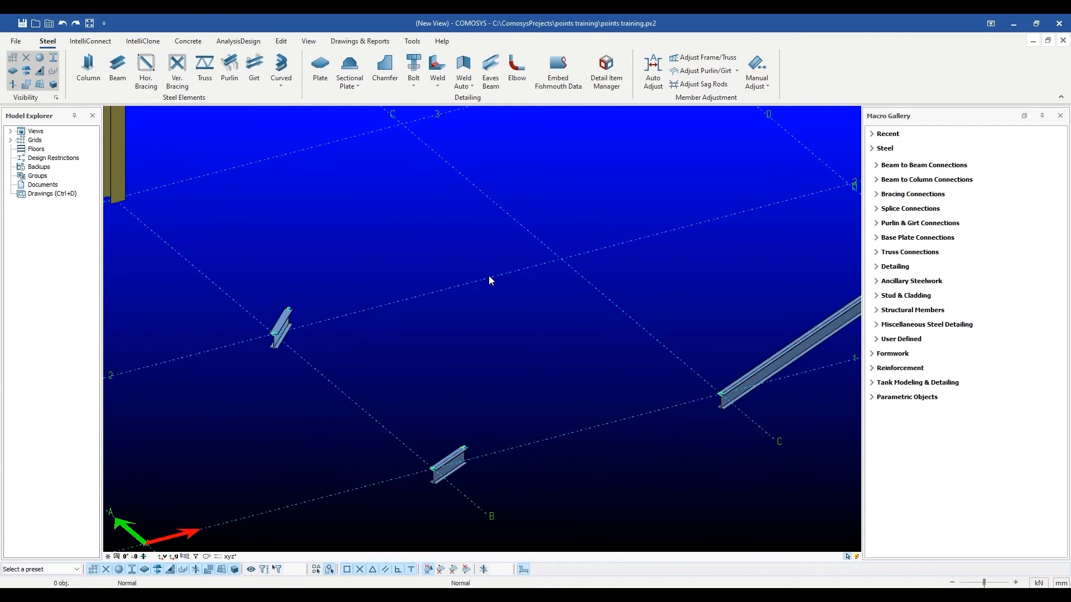
pyautogui.scroll(-5, 554, 436)
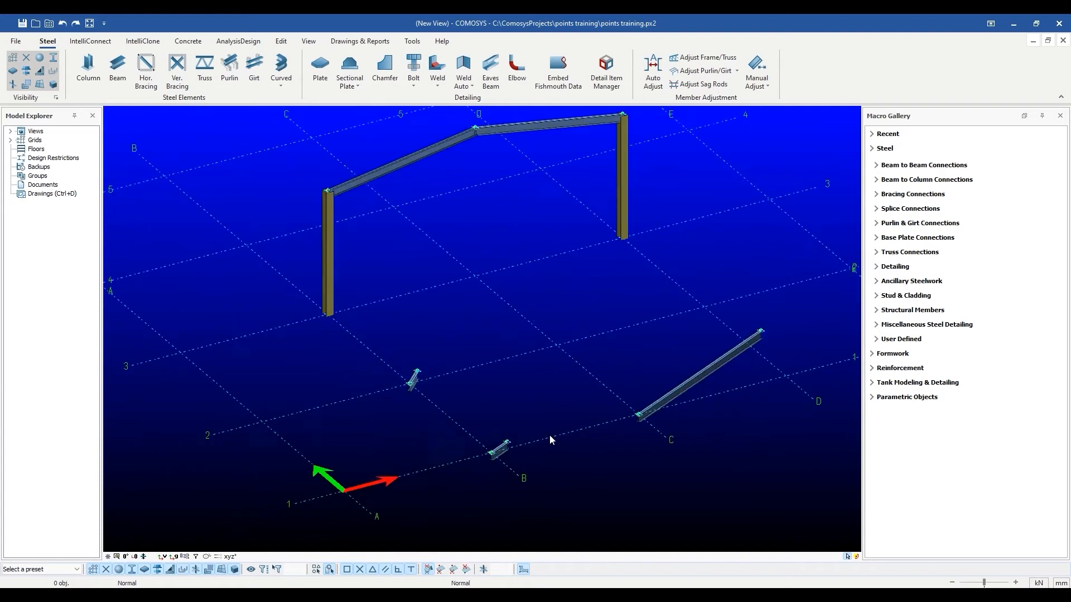
pyautogui.moveTo(564, 416); pyautogui.dragTo(493, 452, button='middle')
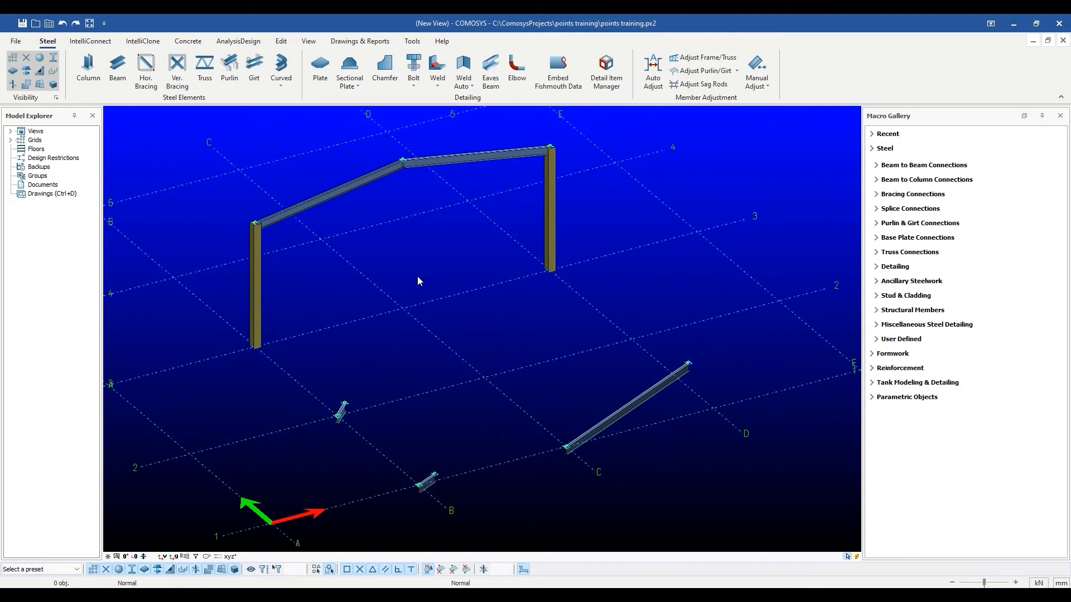
# Step: Place a reference point at the midpoint of grid line 2 between grid lines B and C
pyautogui.click(283, 42)
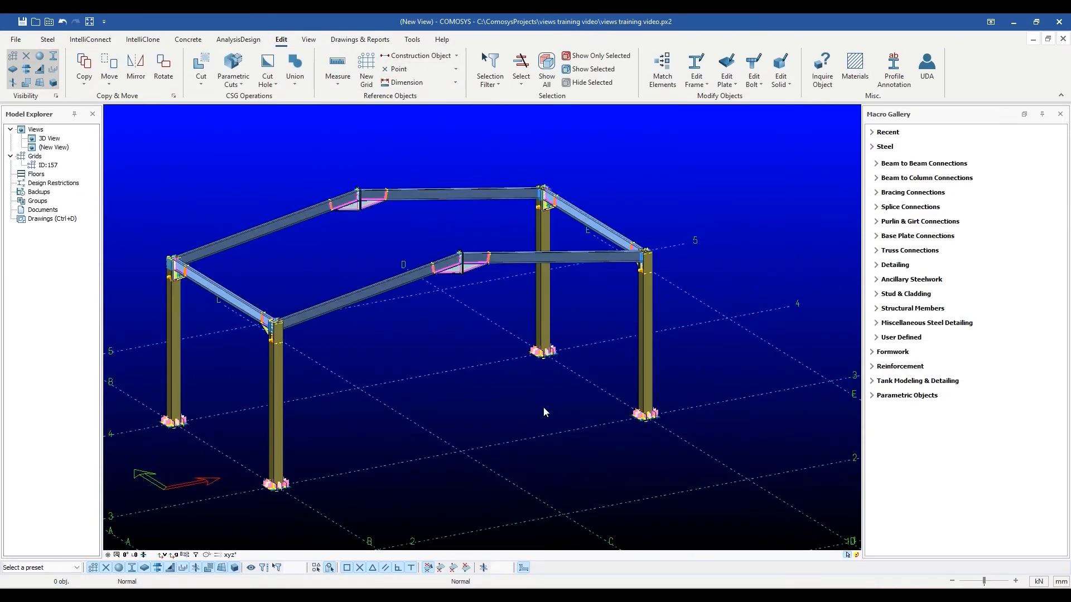
pyautogui.click(426, 69)
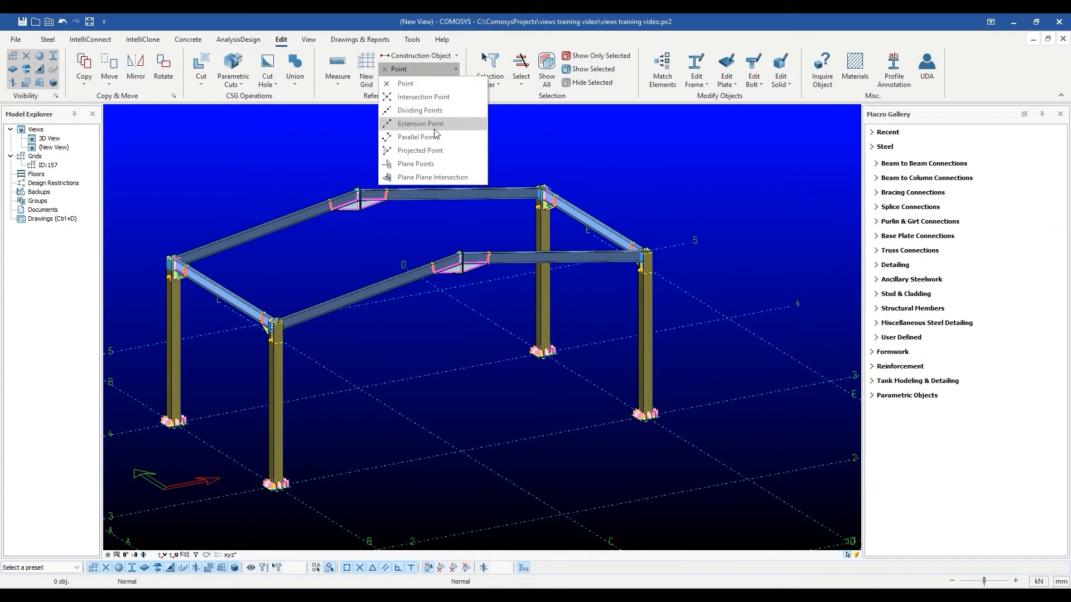
pyautogui.click(422, 84)
pyautogui.moveTo(469, 398); pyautogui.dragTo(451, 212, button='middle')
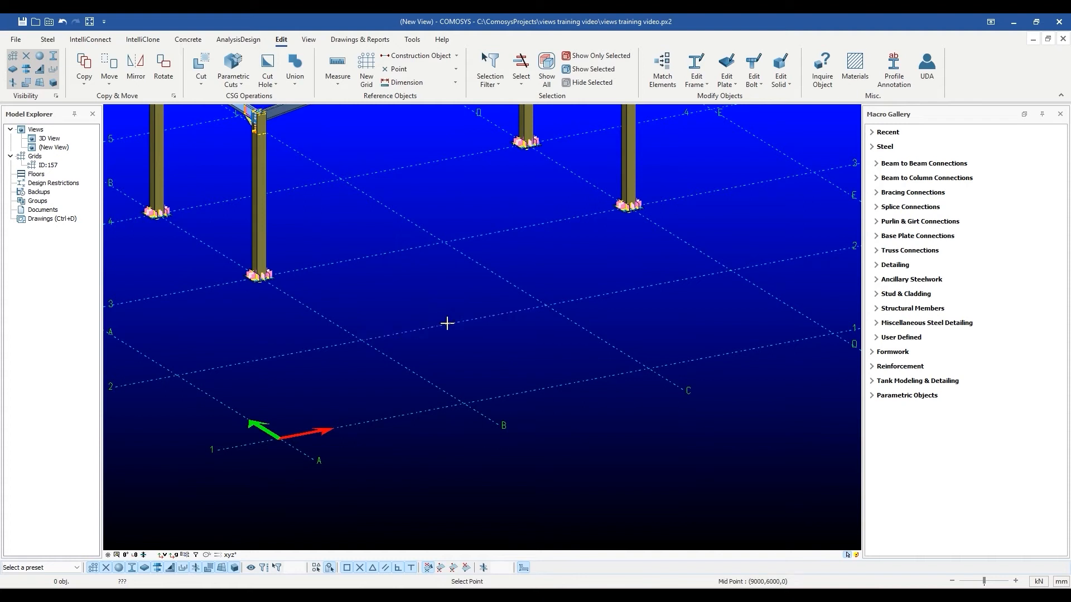
pyautogui.scroll(1, 464, 332)
pyautogui.scroll(3, 464, 332)
pyautogui.press('Escape')
pyautogui.scroll(4, 439, 312)
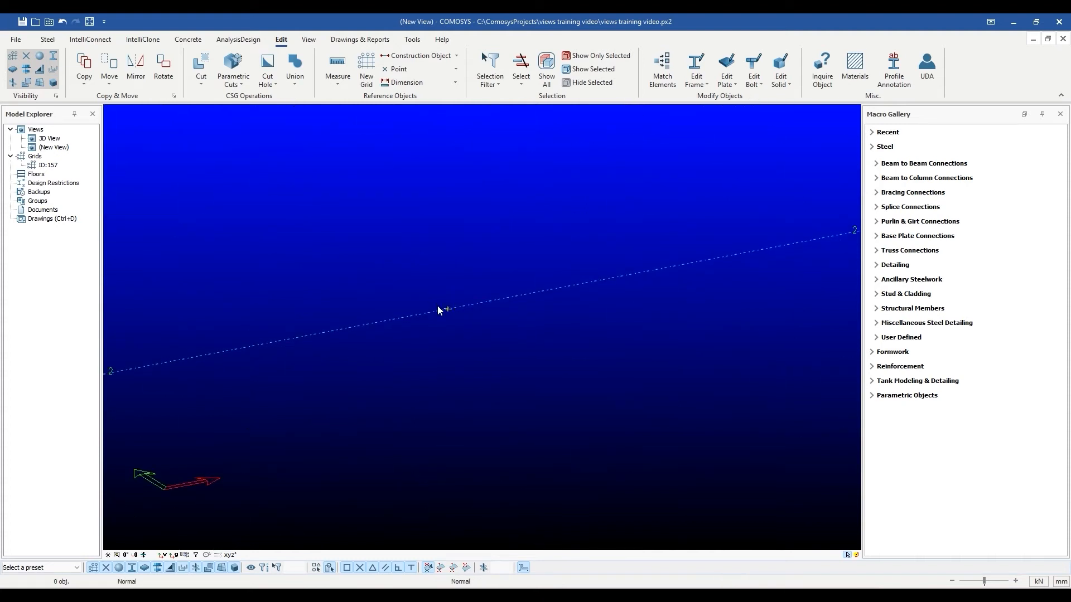
pyautogui.moveTo(411, 278); pyautogui.dragTo(472, 338)
pyautogui.scroll(-4, 457, 307)
pyautogui.click(484, 332)
pyautogui.moveTo(486, 333); pyautogui.dragTo(396, 382, button='middle')
pyautogui.scroll(-3, 405, 350)
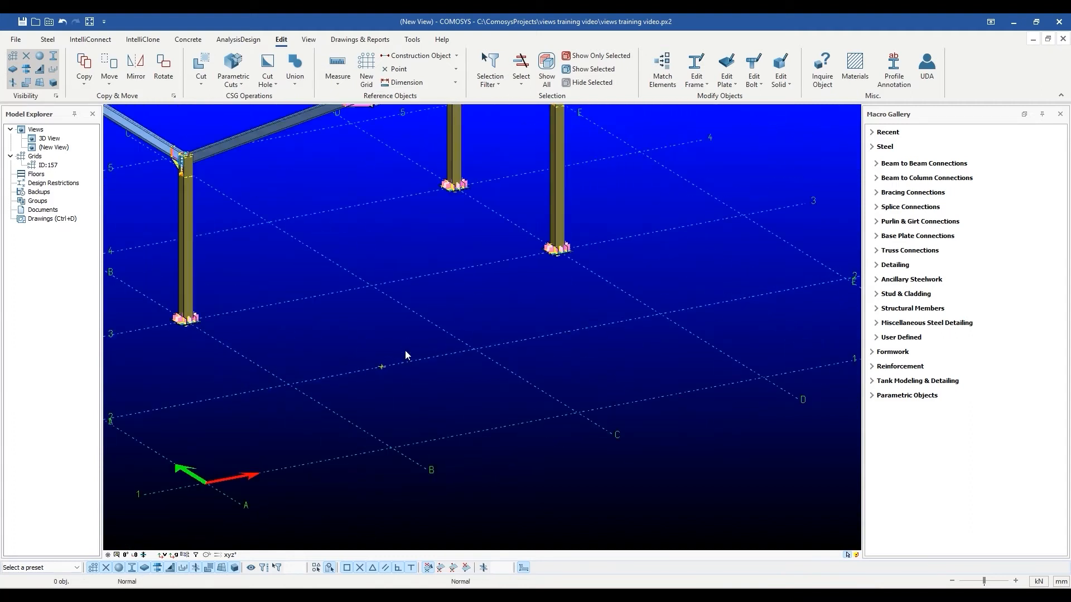
# Step: Create an intersection point from the crossing diagonals C-1 to D-2 and D-1 to C-2 of the grid bay
pyautogui.click(457, 70)
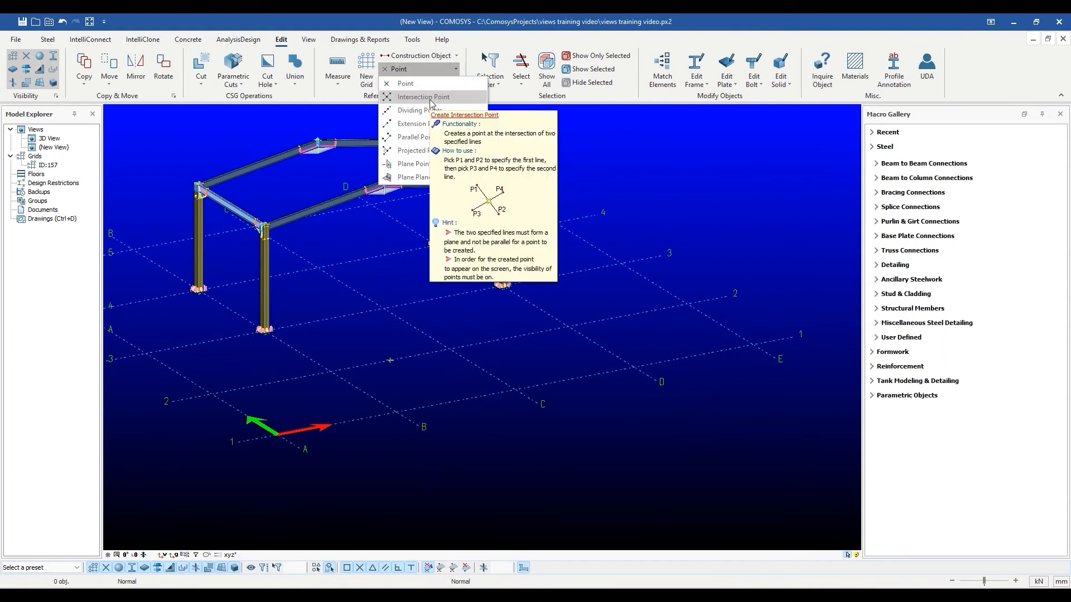
pyautogui.click(430, 101)
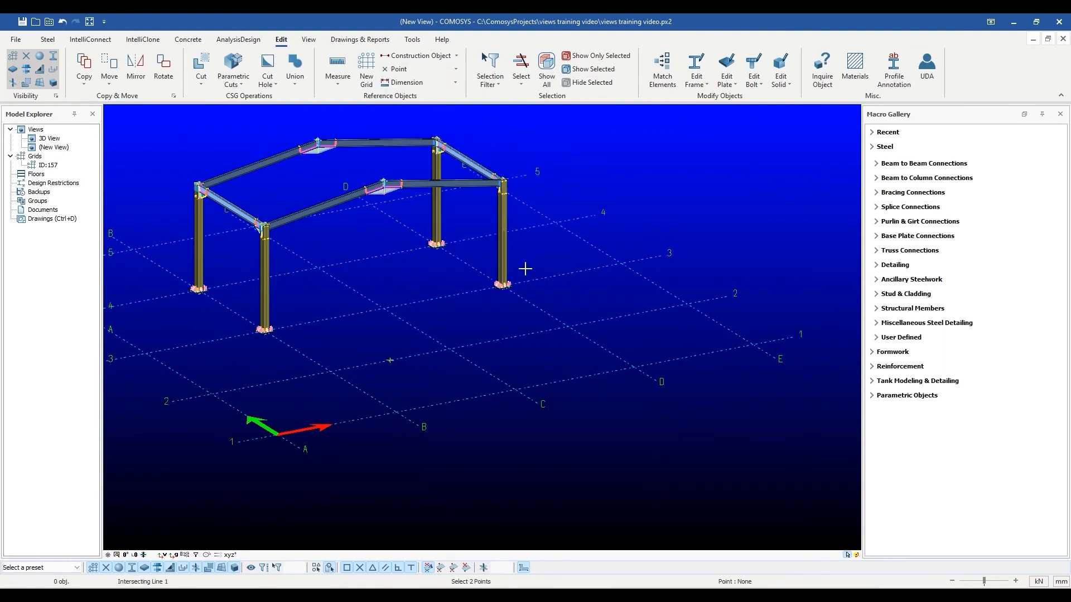
pyautogui.scroll(5, 522, 360)
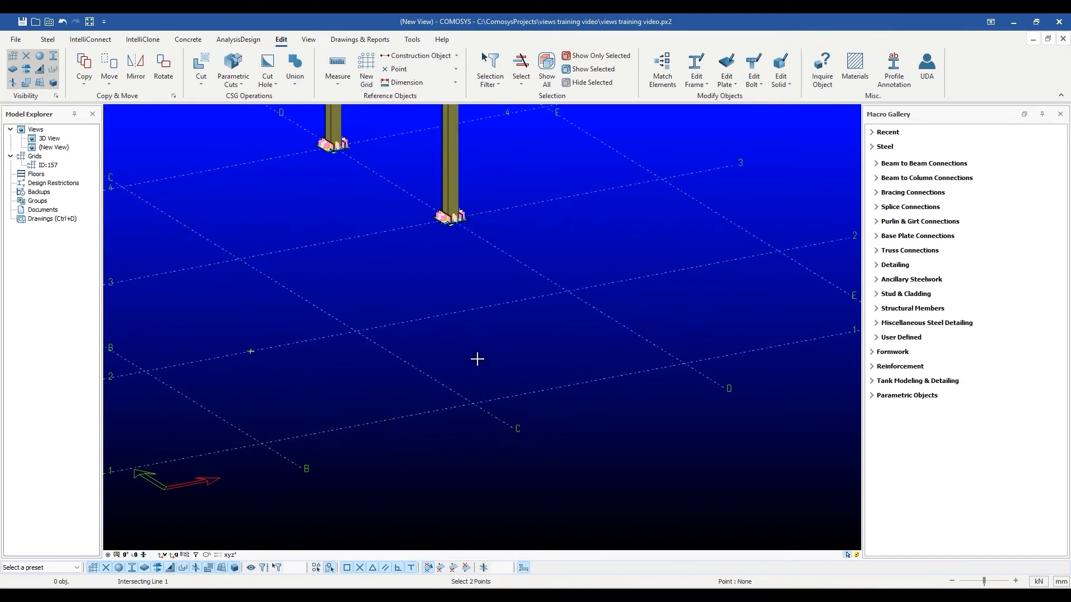
pyautogui.moveTo(478, 359); pyautogui.dragTo(502, 387, button='middle')
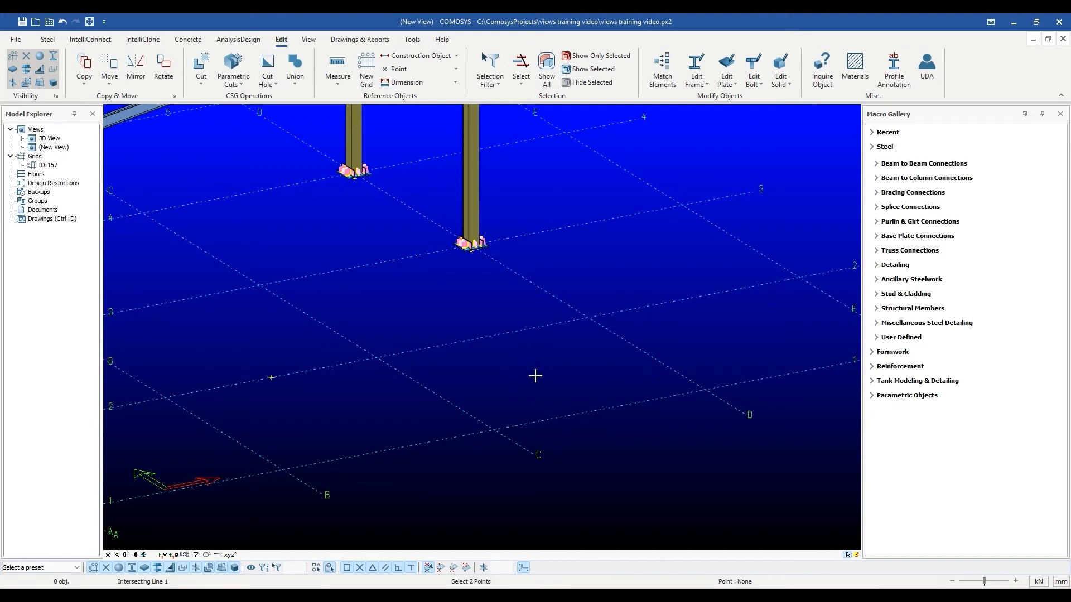
pyautogui.click(495, 429)
pyautogui.click(589, 316)
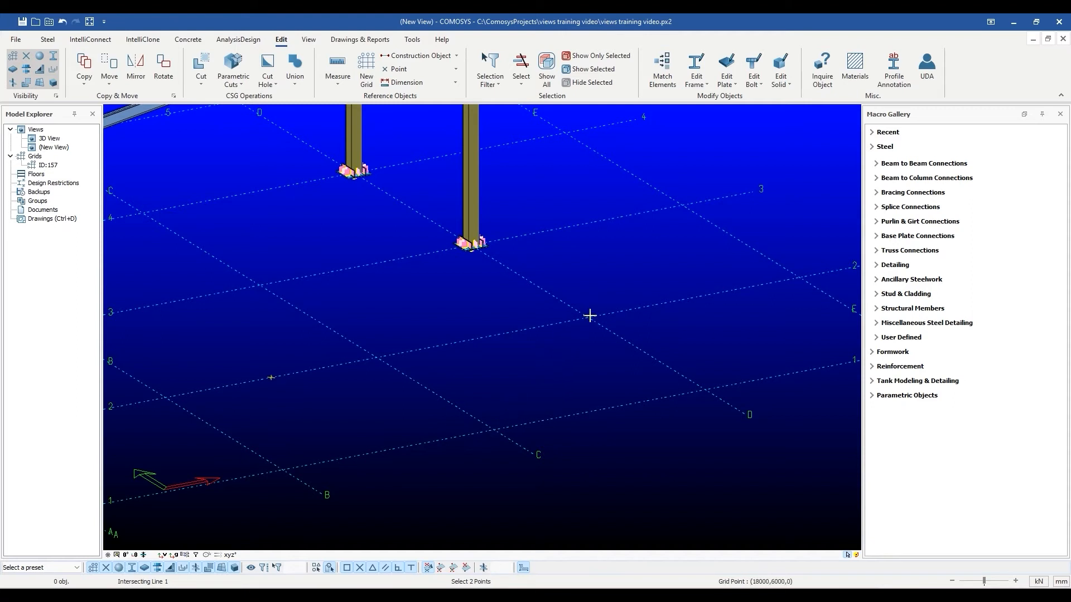
pyautogui.click(705, 390)
pyautogui.click(391, 357)
pyautogui.scroll(3, 544, 373)
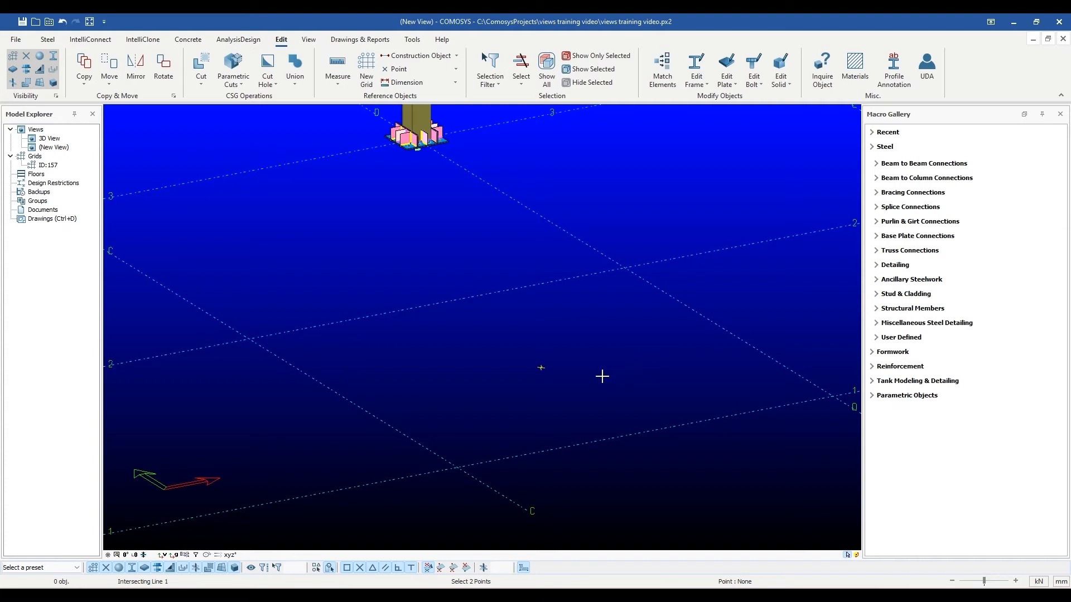
# Step: Try to create an intersection point from the diagonals of the bay between grid lines D-E and 1-2
pyautogui.scroll(-3, 601, 376)
pyautogui.moveTo(643, 352); pyautogui.dragTo(471, 380, button='middle')
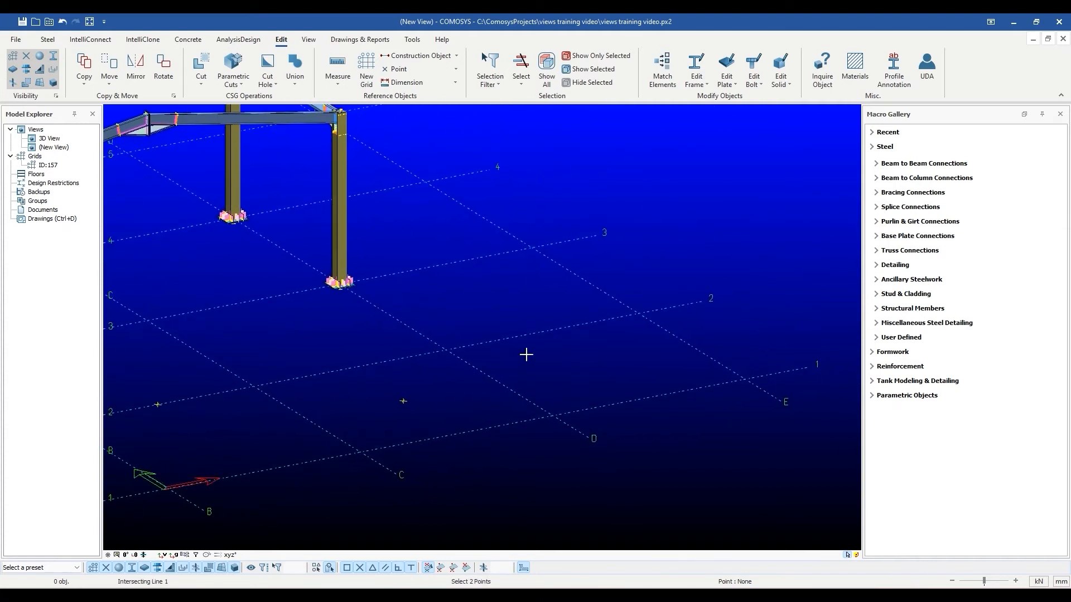
pyautogui.click(556, 411)
pyautogui.click(641, 311)
pyautogui.click(745, 380)
pyautogui.scroll(-3, 570, 370)
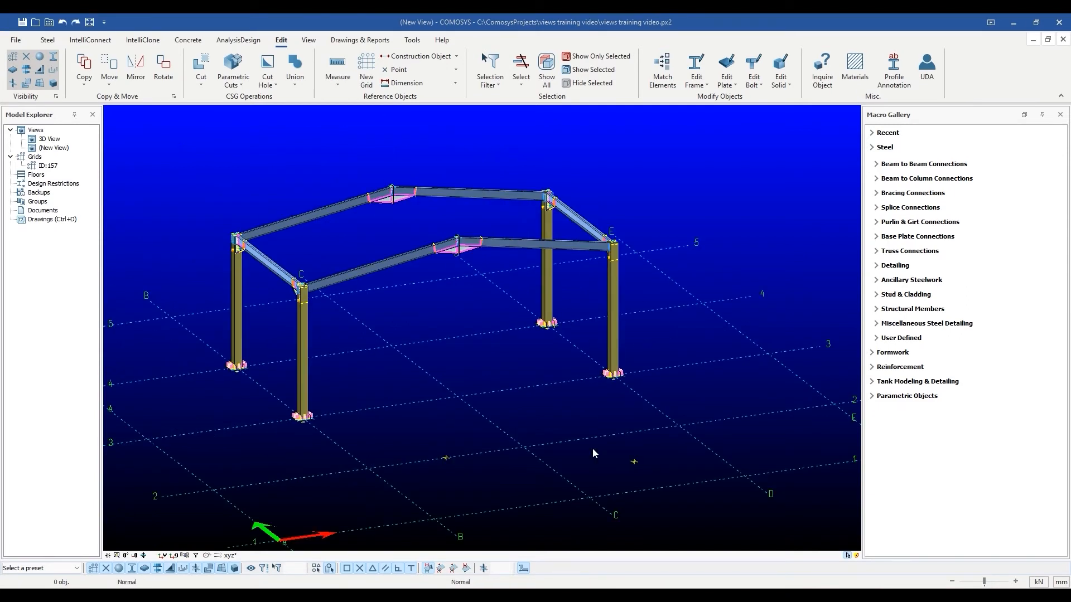
# Step: Create 3 dividing points along the top of the grid line 3 rafter, between column B-3 and the ridge
pyautogui.click(454, 70)
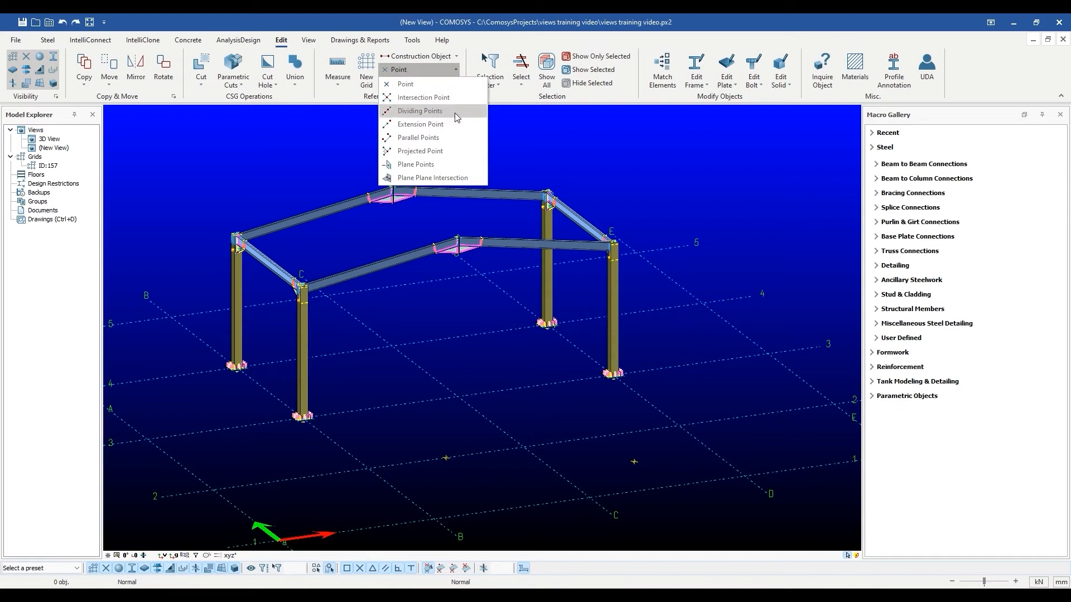
pyautogui.moveTo(459, 111)
pyautogui.click(456, 111)
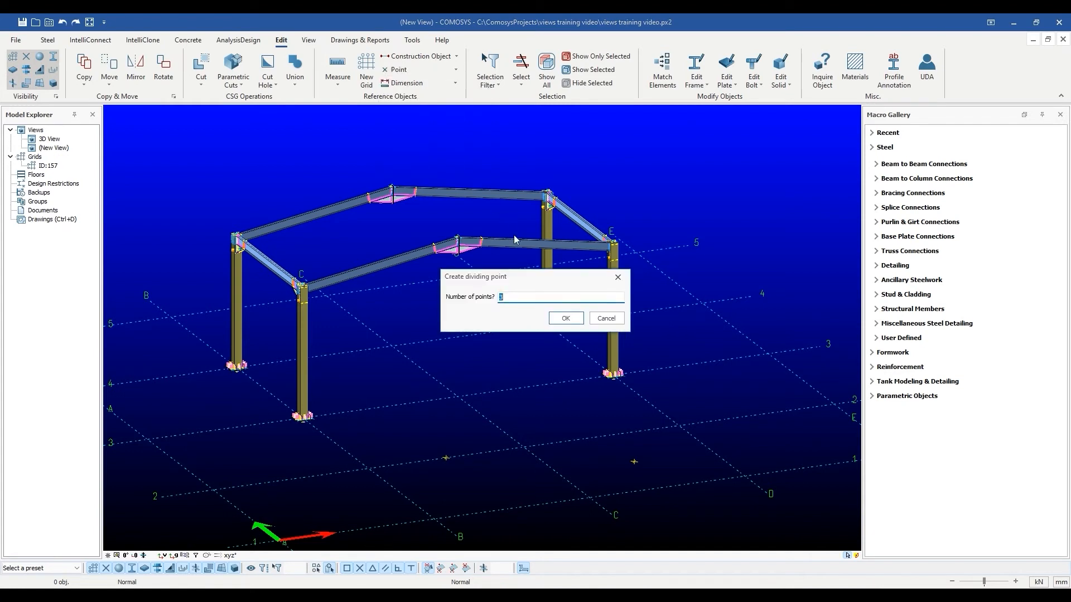
pyautogui.press('BackSpace')
pyautogui.write('3')
pyautogui.click(565, 318)
pyautogui.scroll(8, 306, 270)
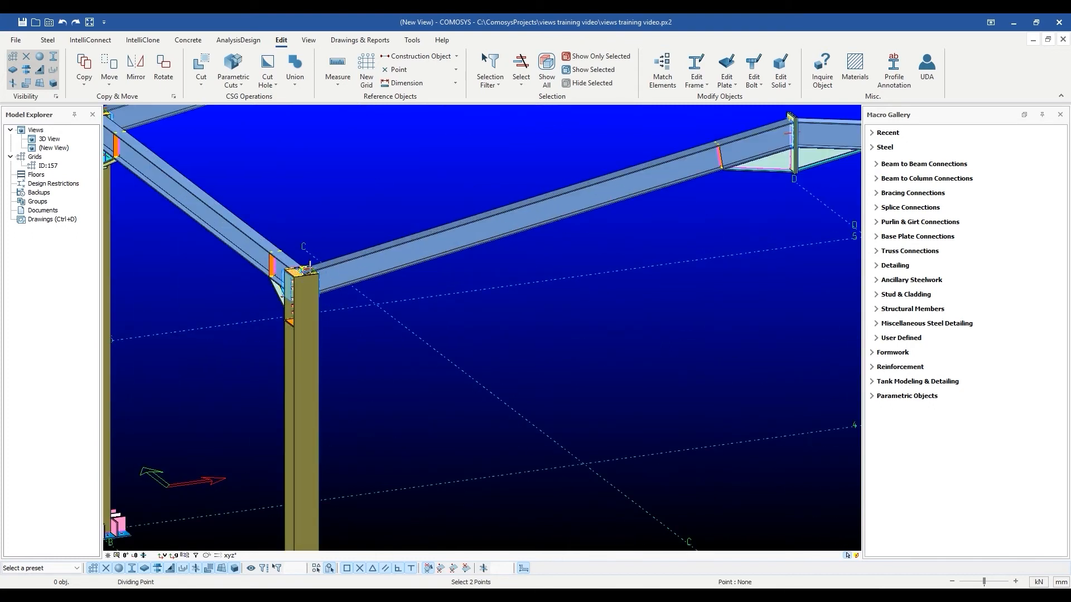
pyautogui.scroll(-2, 563, 200)
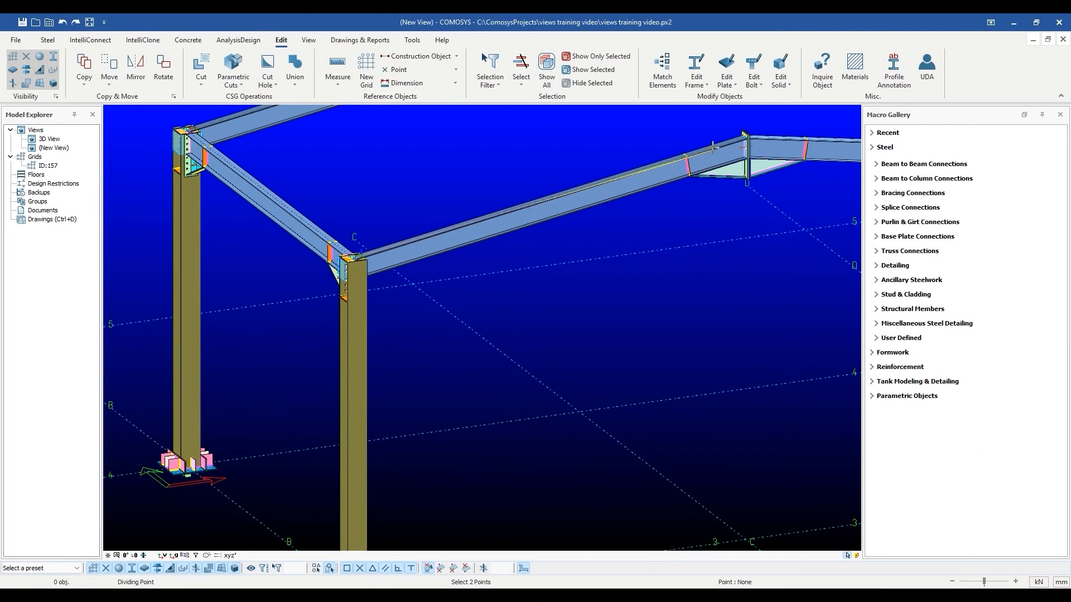
pyautogui.scroll(3, 742, 134)
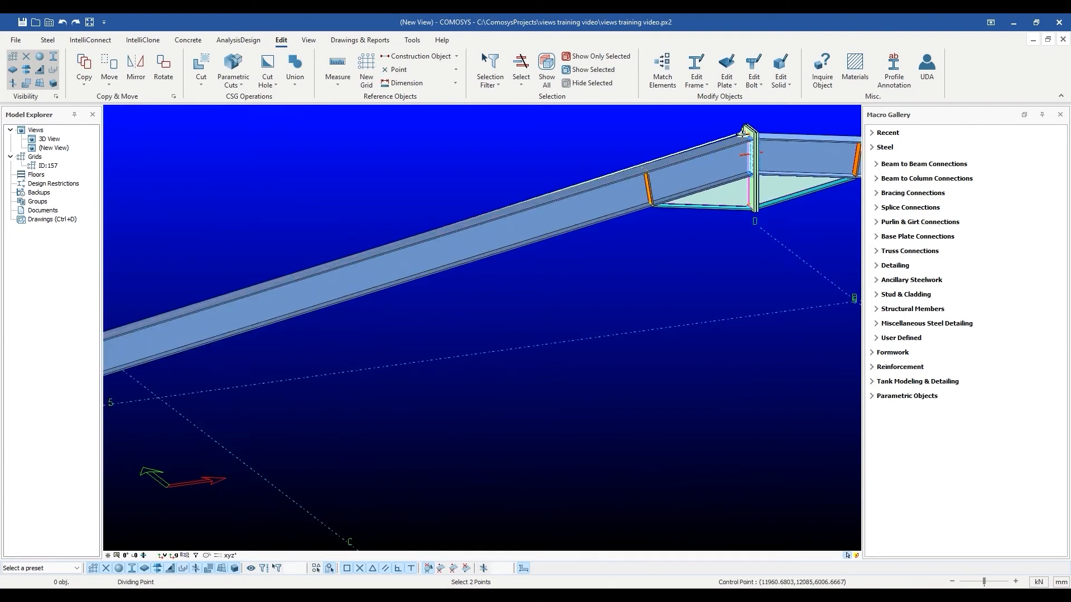
pyautogui.click(750, 135)
pyautogui.scroll(-2, 669, 181)
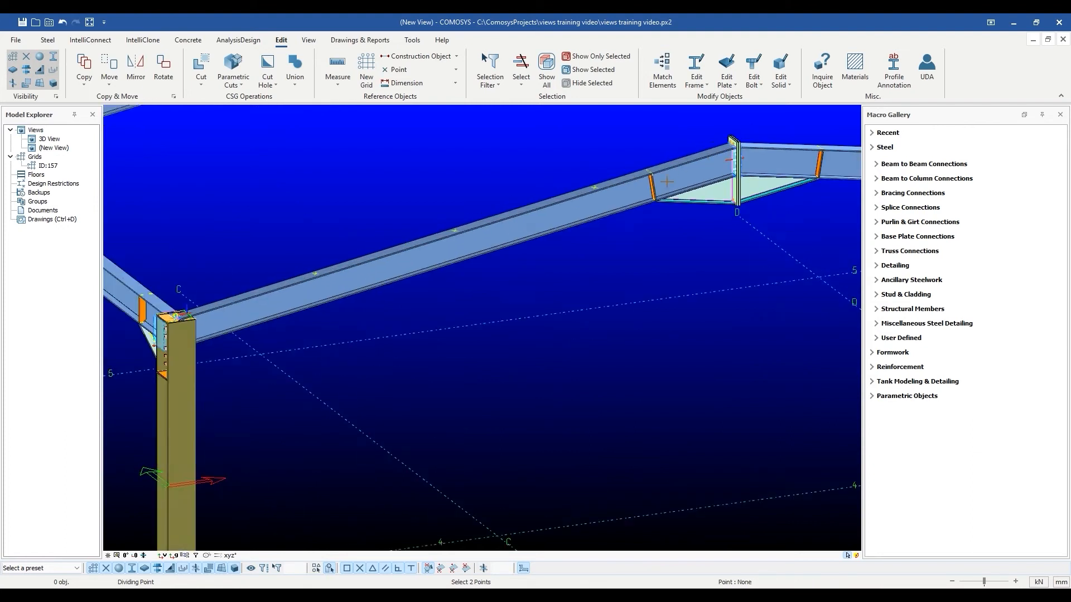
pyautogui.press('Escape')
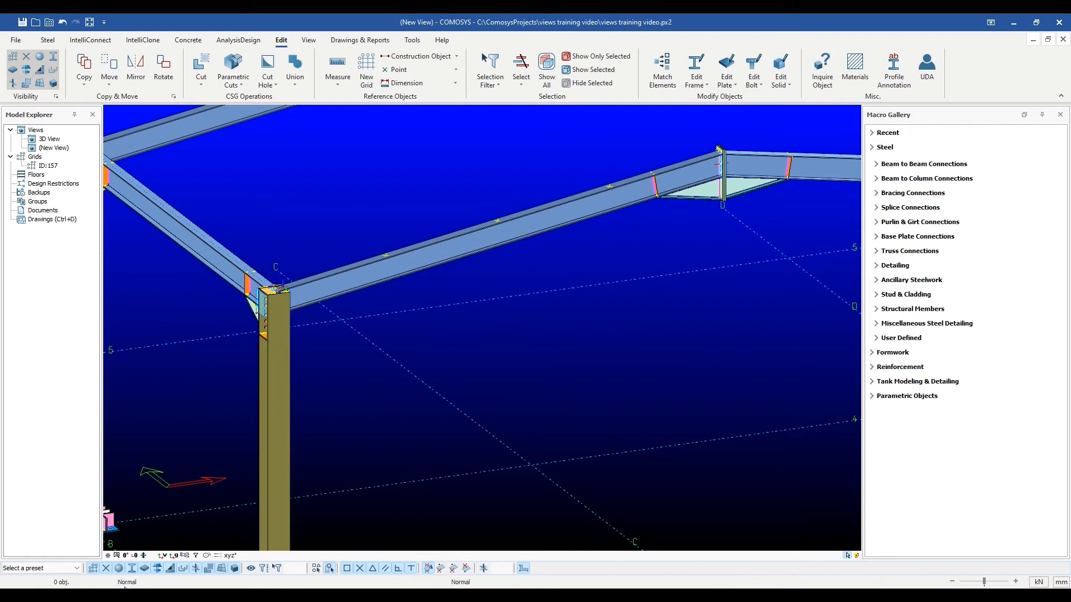
pyautogui.click(126, 558)
pyautogui.moveTo(389, 379); pyautogui.dragTo(395, 357, button='middle')
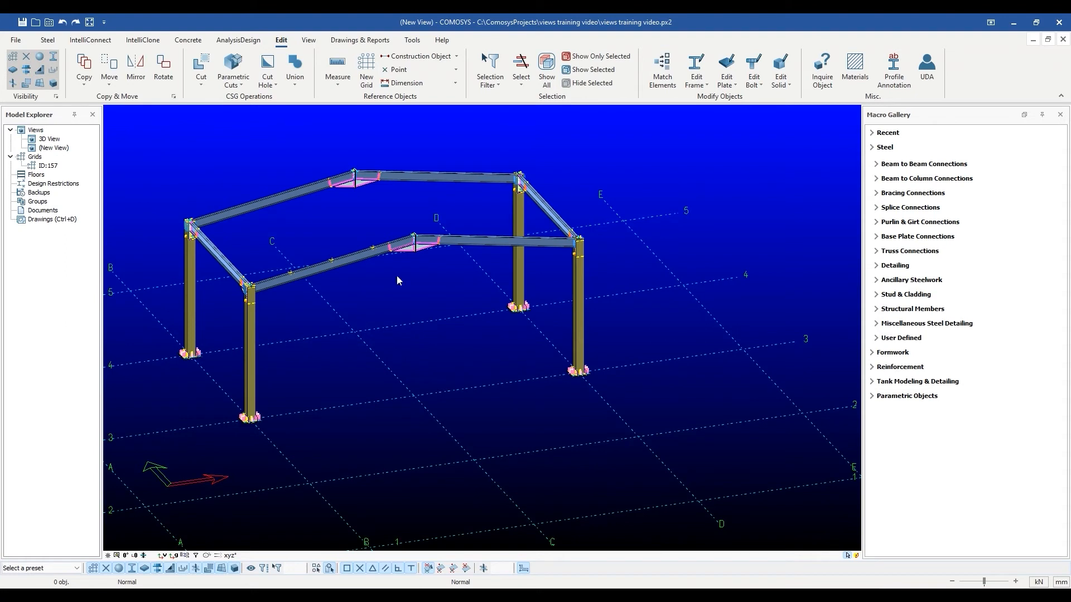
# Step: Create 5 dividing points on grid line 2 between grid intersections C-2 and D-2
pyautogui.click(444, 71)
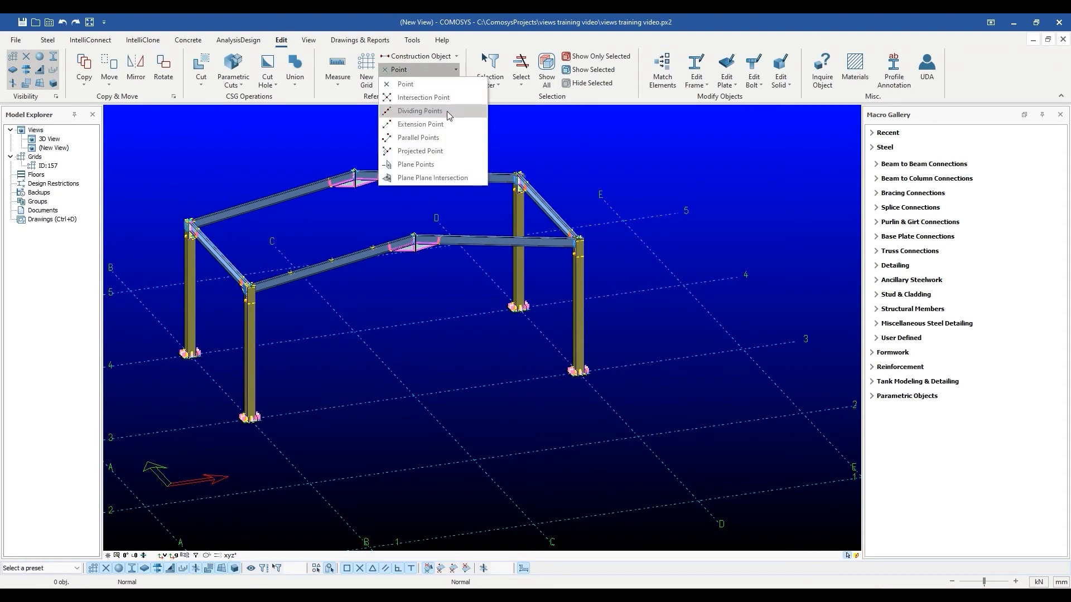
pyautogui.click(450, 68)
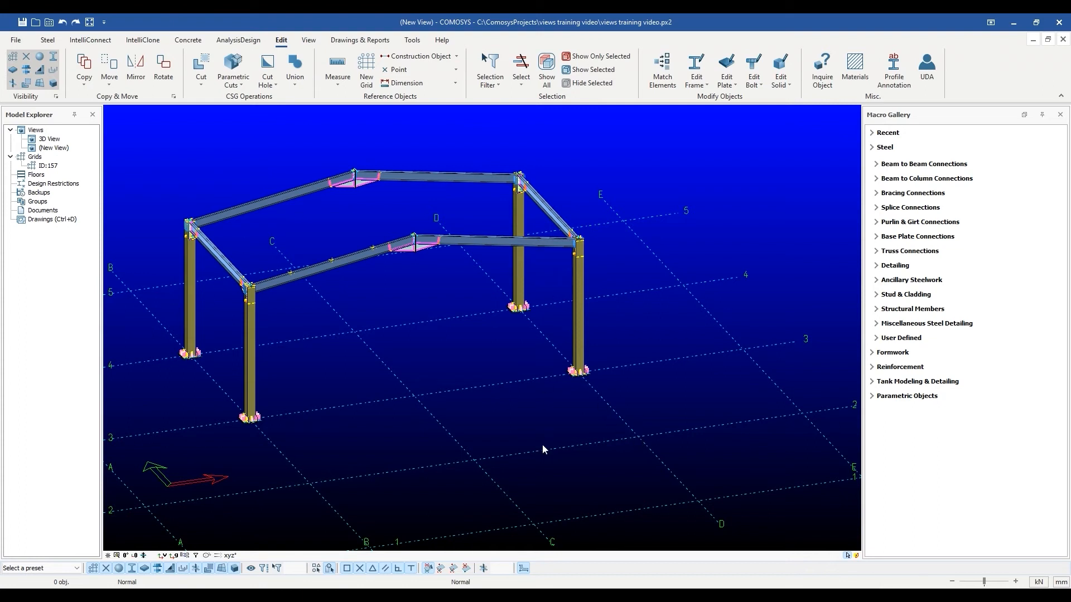
pyautogui.click(438, 70)
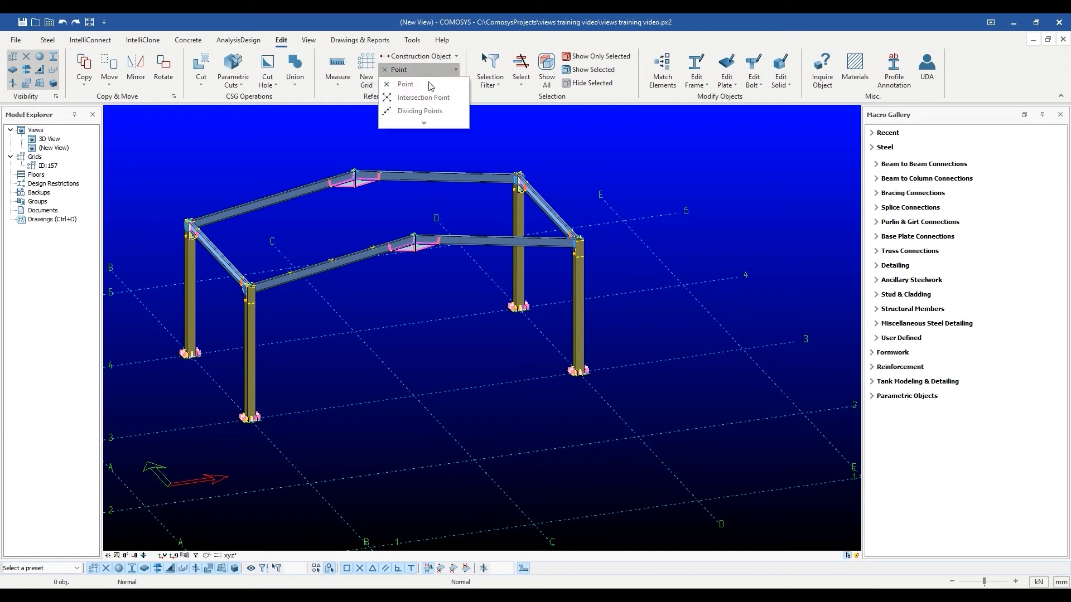
pyautogui.click(430, 115)
pyautogui.click(454, 71)
pyautogui.click(424, 122)
pyautogui.click(424, 110)
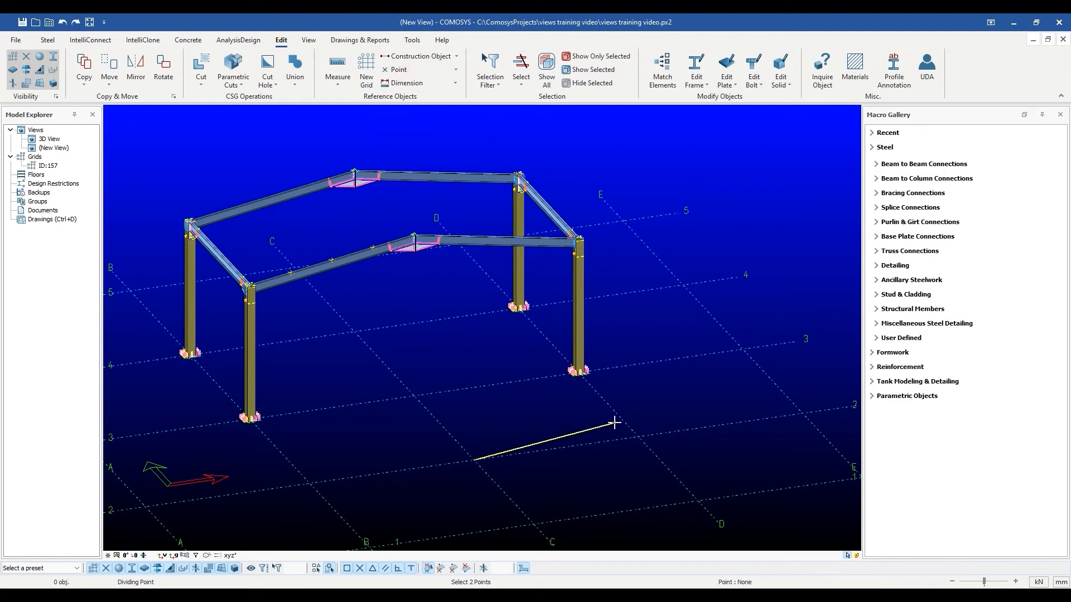
pyautogui.click(635, 435)
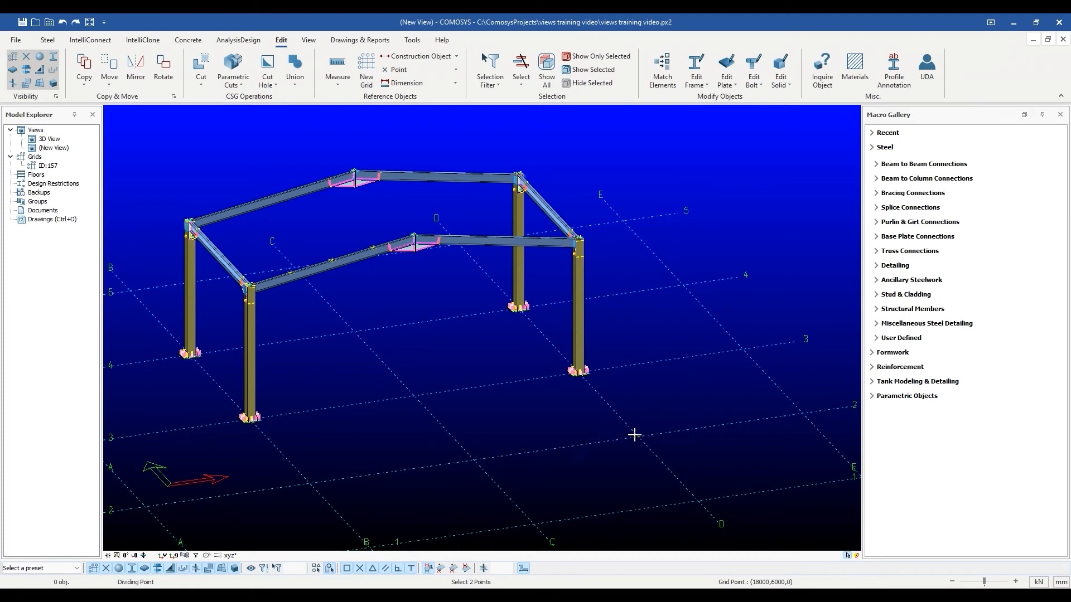
pyautogui.scroll(5, 524, 468)
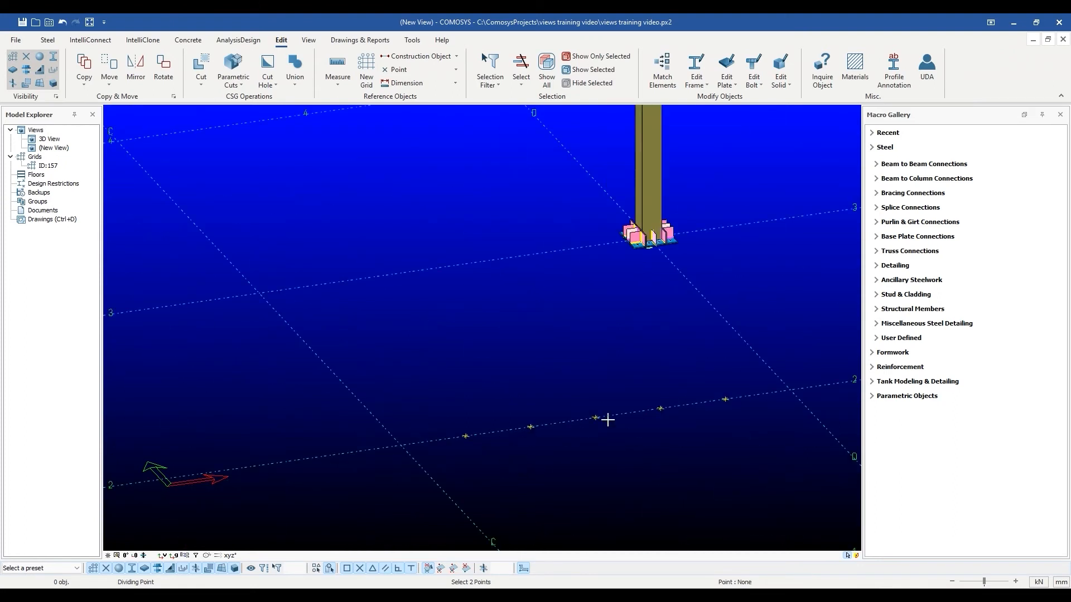
pyautogui.press('Escape')
# Step: Create 6 dividing points along the top of the grid line 3 rafter, from the ridge to column D-3
pyautogui.click(443, 72)
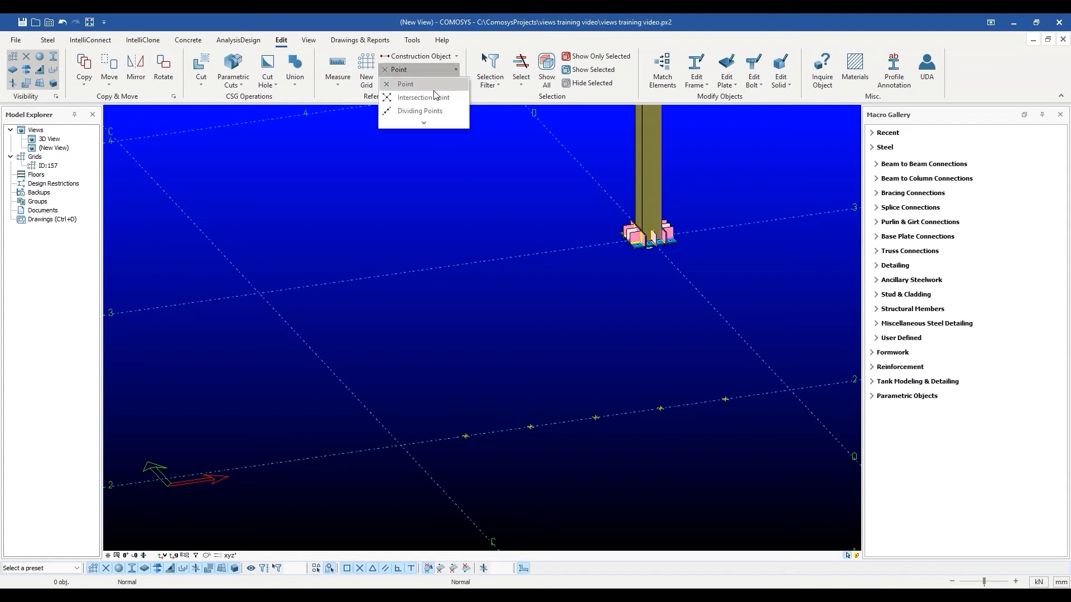
pyautogui.click(425, 112)
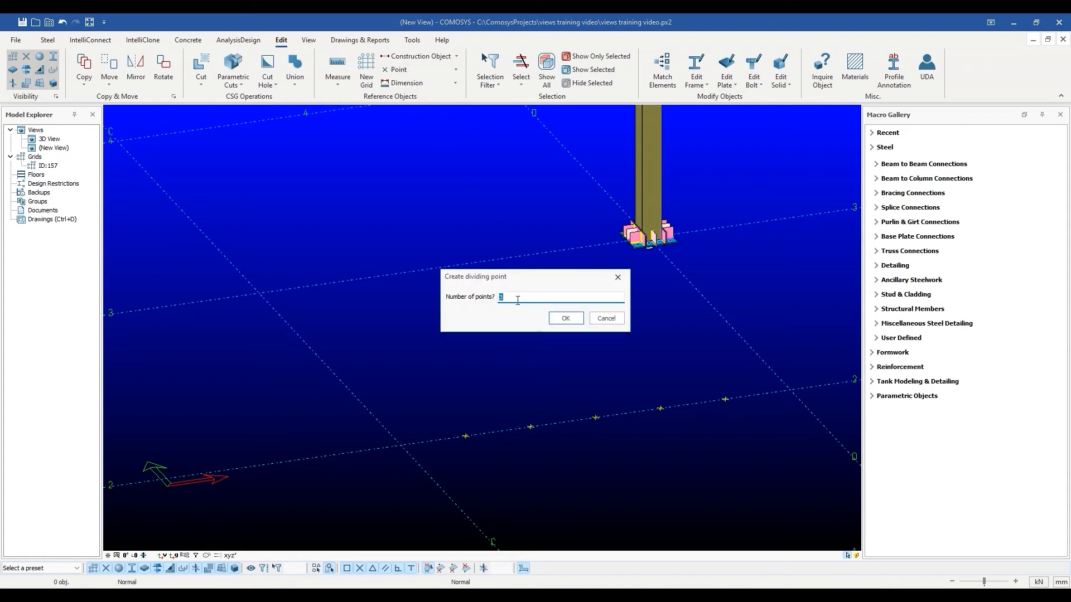
pyautogui.click(617, 280)
pyautogui.moveTo(643, 363); pyautogui.dragTo(624, 376, button='middle')
pyautogui.scroll(-2, 623, 376)
pyautogui.scroll(-2, 511, 338)
pyautogui.scroll(5, 460, 258)
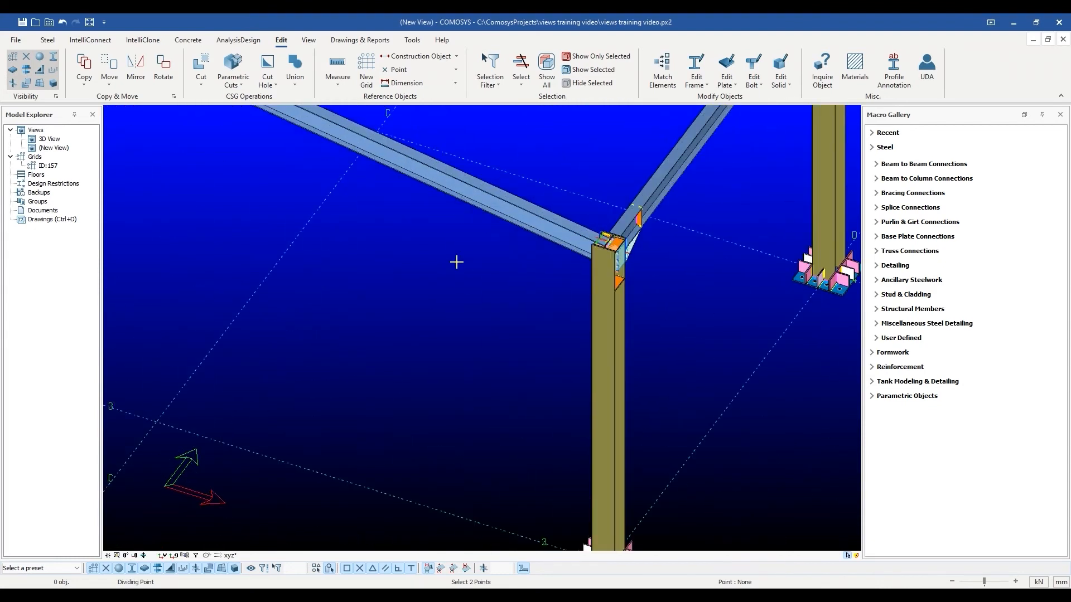
pyautogui.moveTo(457, 261); pyautogui.dragTo(489, 393, button='middle')
pyautogui.moveTo(451, 312); pyautogui.dragTo(454, 325, button='middle')
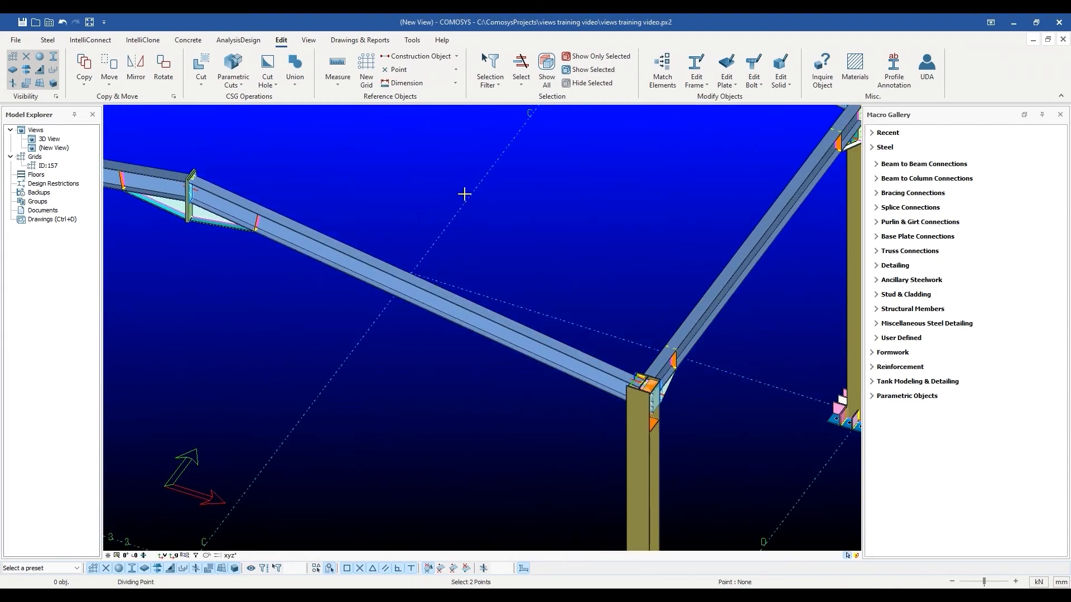
pyautogui.click(190, 174)
pyautogui.click(643, 382)
pyautogui.moveTo(505, 392); pyautogui.dragTo(540, 307, button='middle')
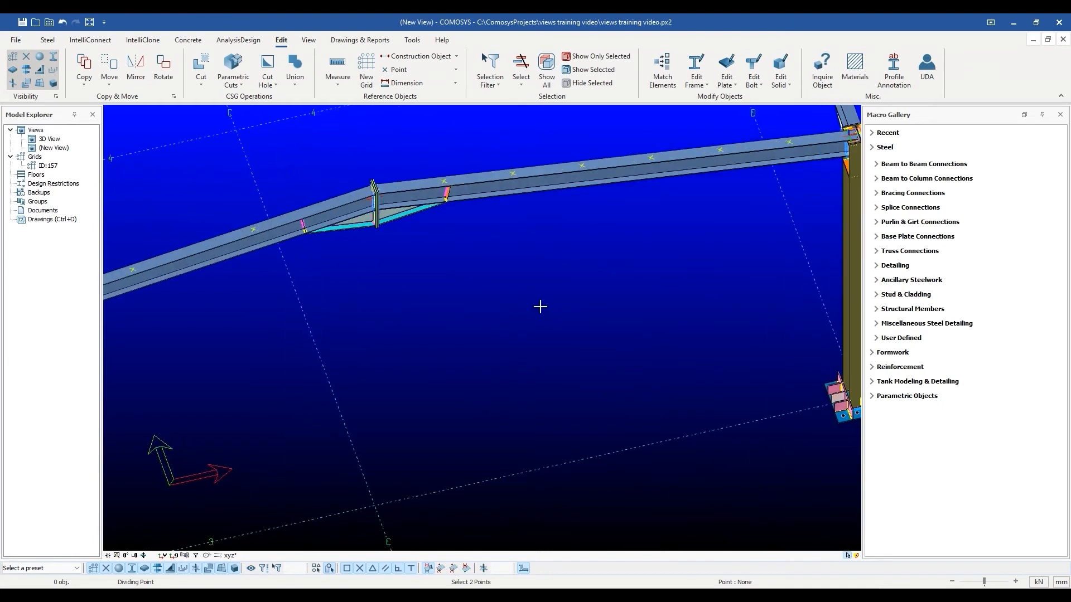
pyautogui.scroll(-1, 557, 352)
pyautogui.moveTo(594, 403); pyautogui.dragTo(602, 373, button='middle')
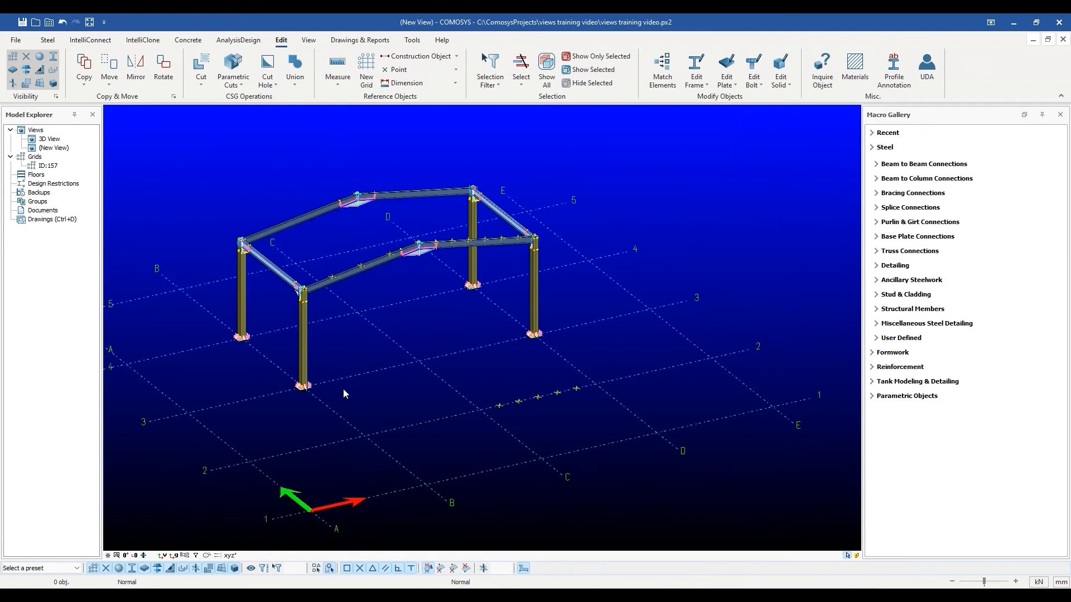
# Step: Create an extension point on grid line B beyond B-2 towards grid line 3, using B-1 and B-2 as reference points
pyautogui.click(456, 68)
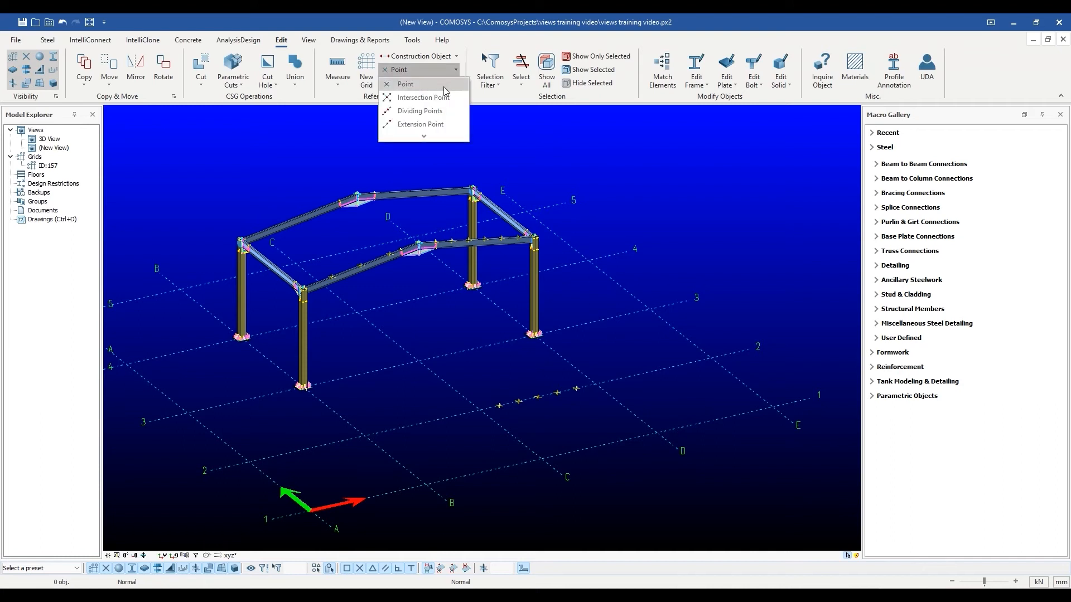
pyautogui.click(426, 125)
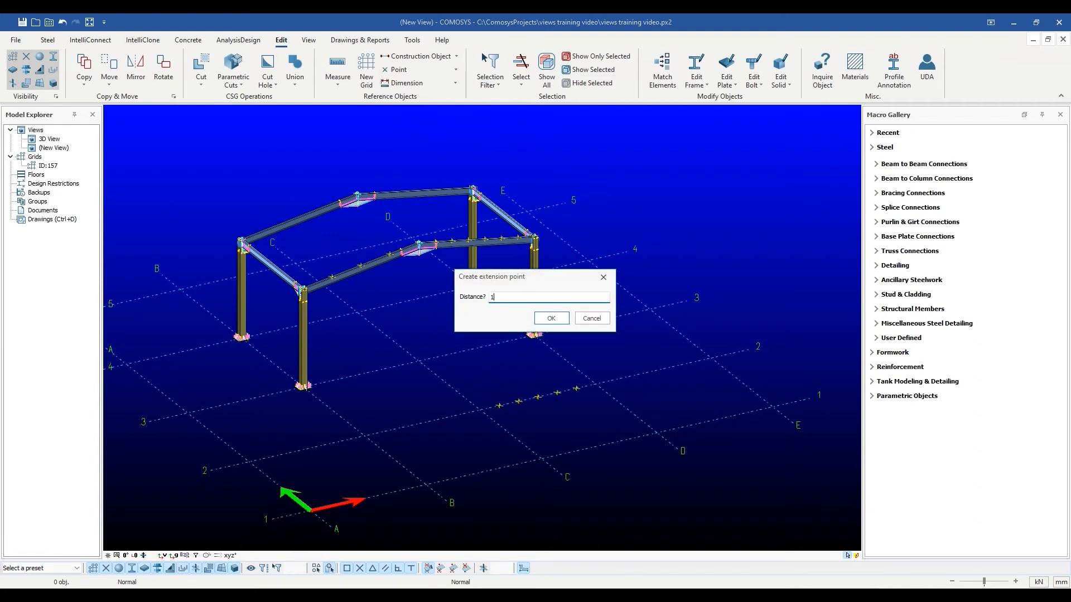
pyautogui.click(552, 318)
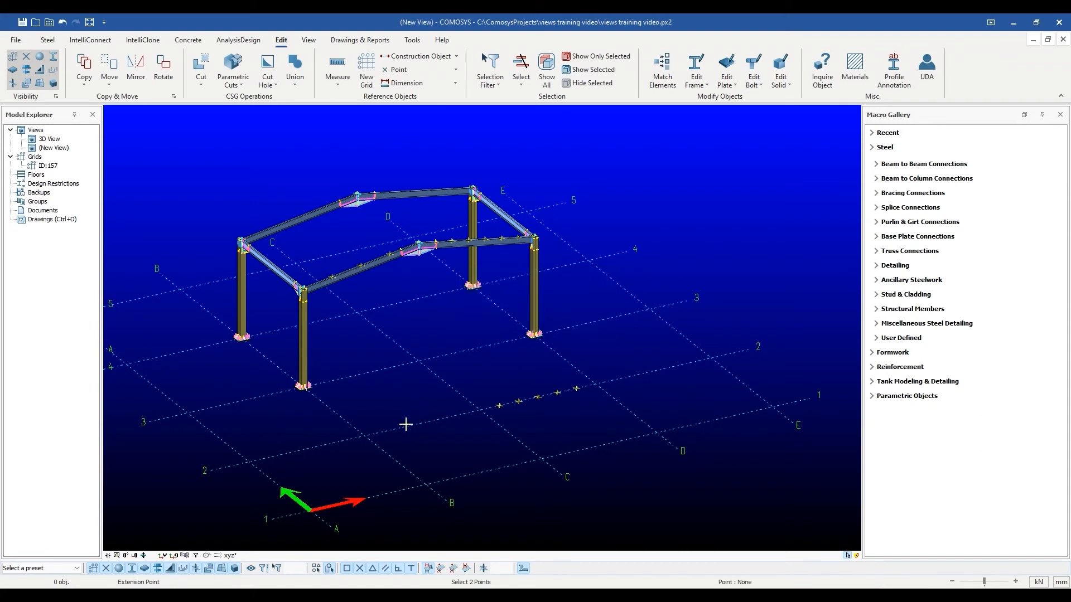
pyautogui.click(426, 484)
pyautogui.click(363, 435)
pyautogui.scroll(4, 370, 438)
pyautogui.scroll(3, 356, 384)
pyautogui.press('Escape')
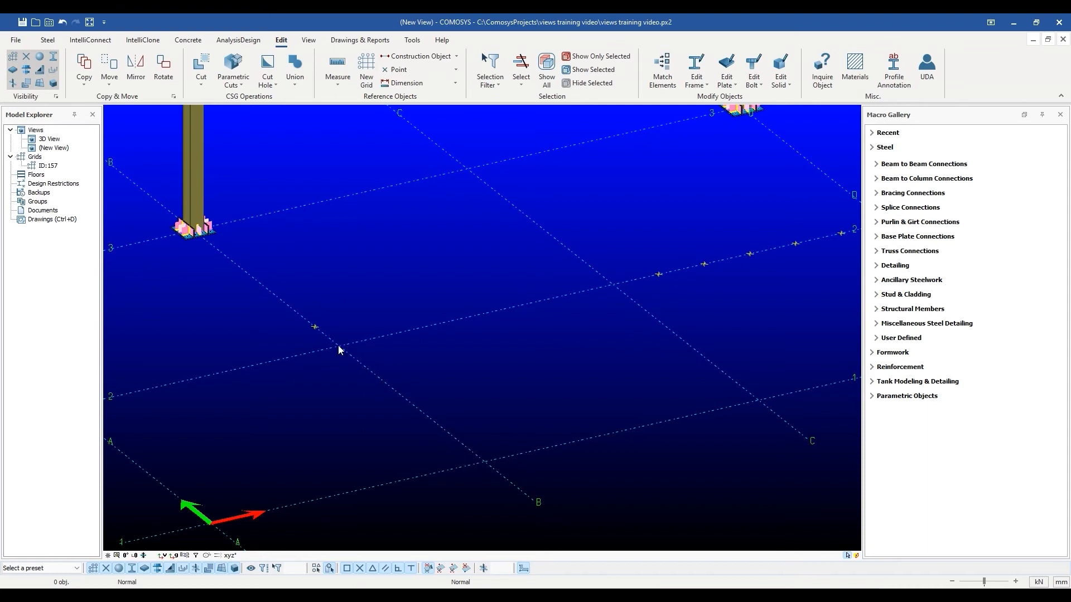
pyautogui.scroll(-3, 339, 350)
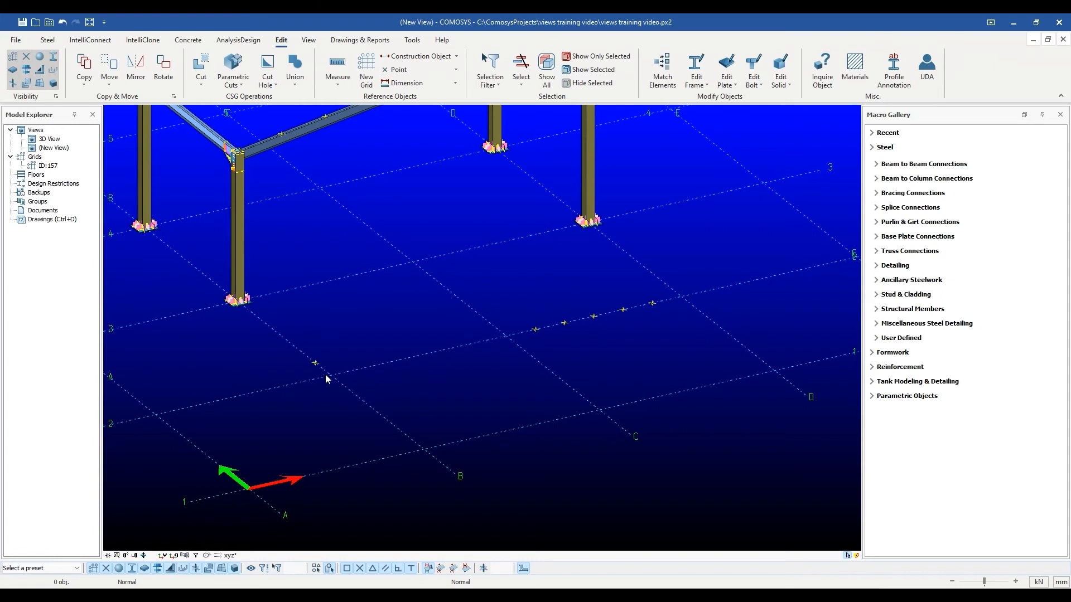
pyautogui.scroll(3, 326, 374)
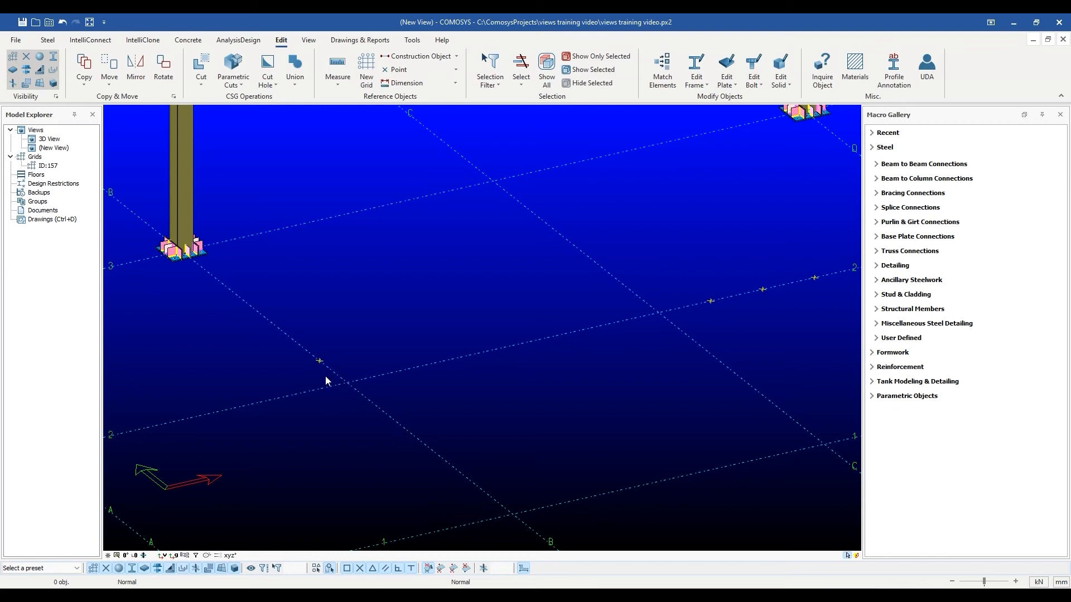
# Step: Create an extension point at distance -25 on grid line B, using B-2 and the existing extension point as references
pyautogui.click(443, 71)
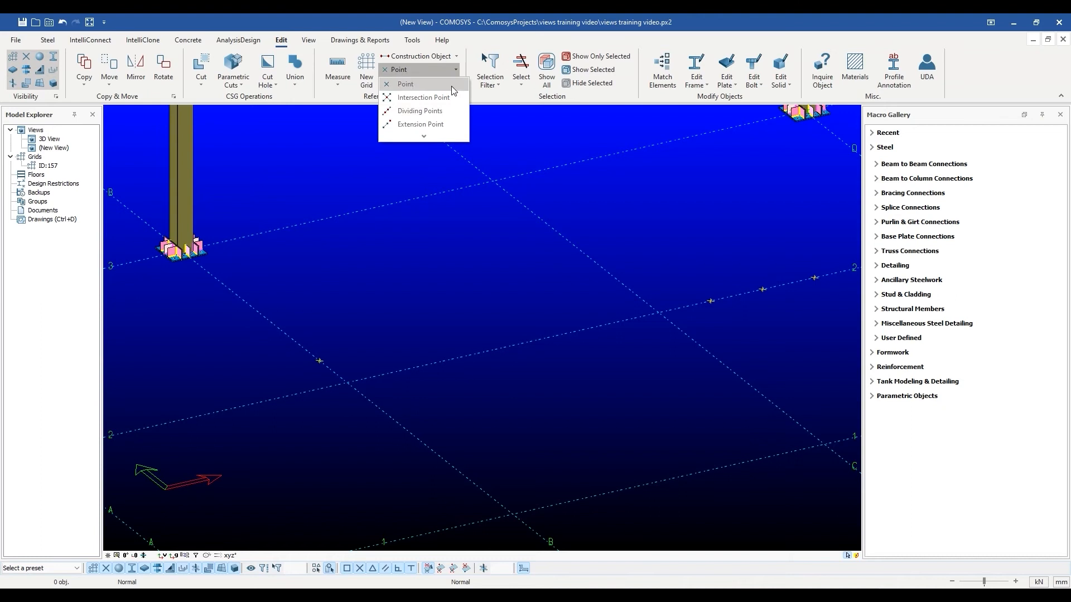
pyautogui.click(444, 123)
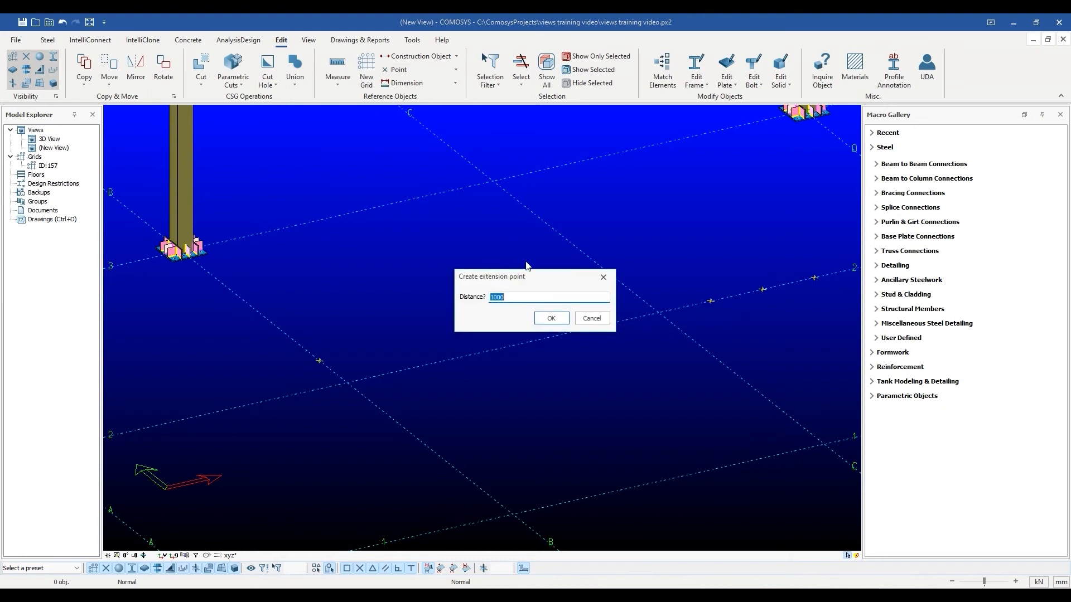
pyautogui.press('BackSpace')
pyautogui.write('-25')
pyautogui.click(547, 319)
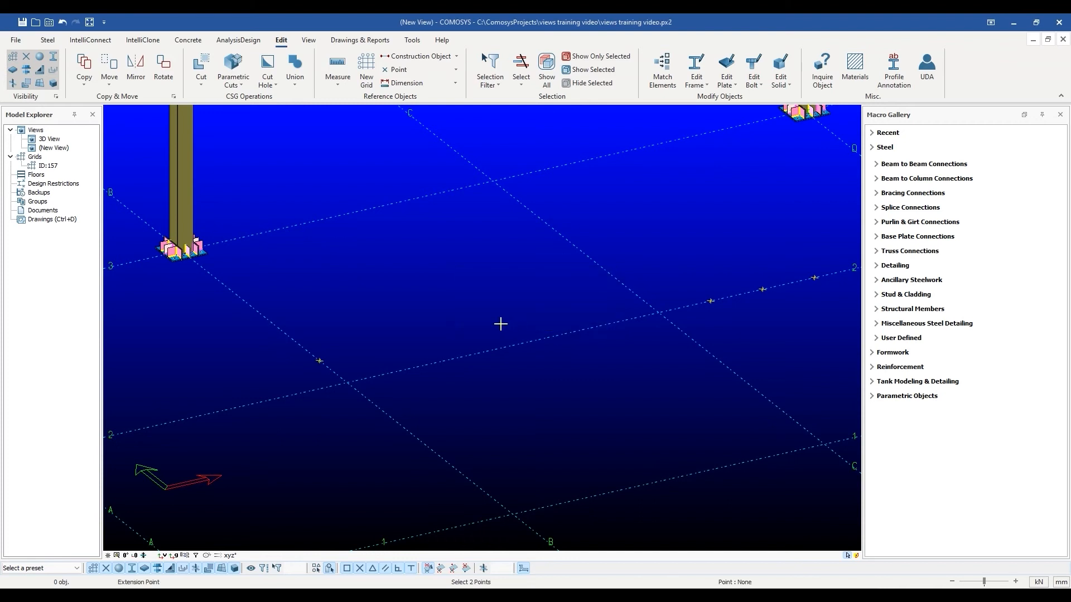
pyautogui.click(347, 381)
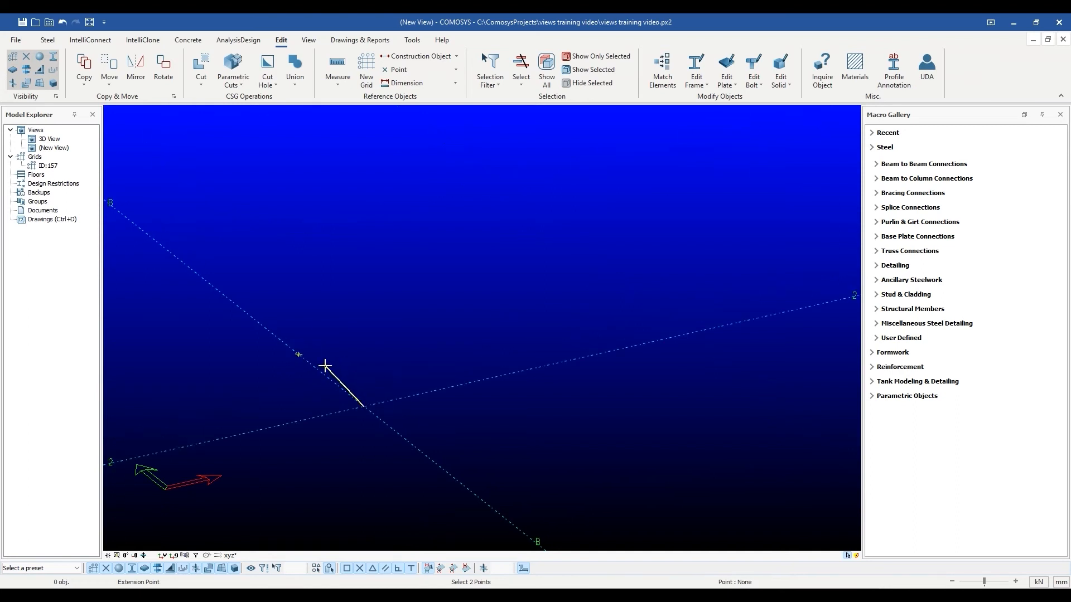
pyautogui.click(299, 353)
pyautogui.scroll(5, 283, 356)
pyautogui.scroll(-3, 303, 364)
pyautogui.moveTo(303, 364); pyautogui.dragTo(266, 289, button='middle')
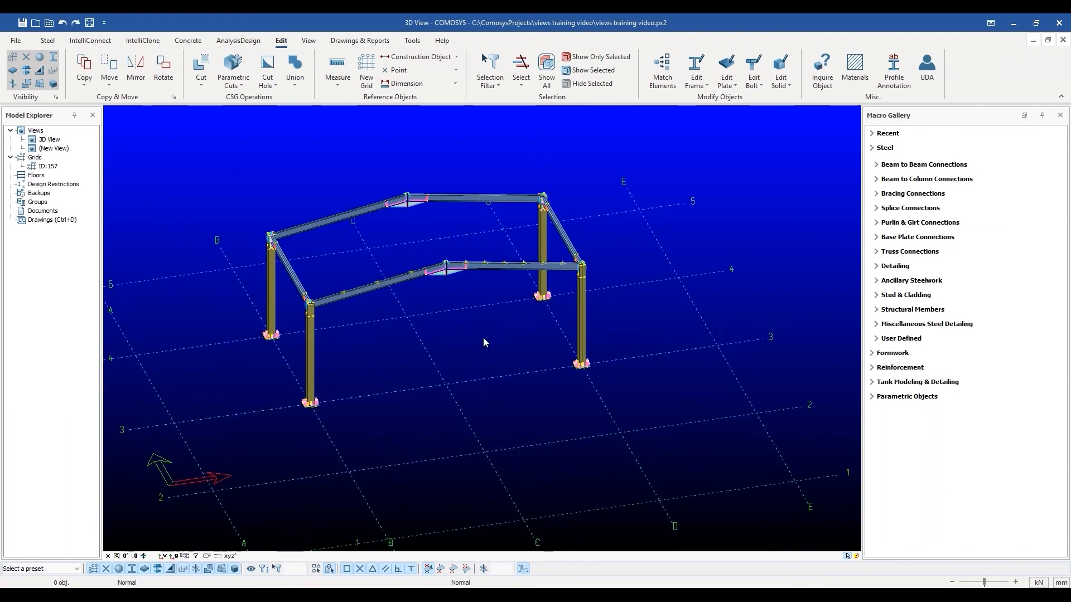
# Step: Create parallel points at a distance of 1000 from grid line B, using B-1 and B-2 as references
pyautogui.moveTo(483, 338); pyautogui.dragTo(482, 315, button='middle')
pyautogui.click(455, 70)
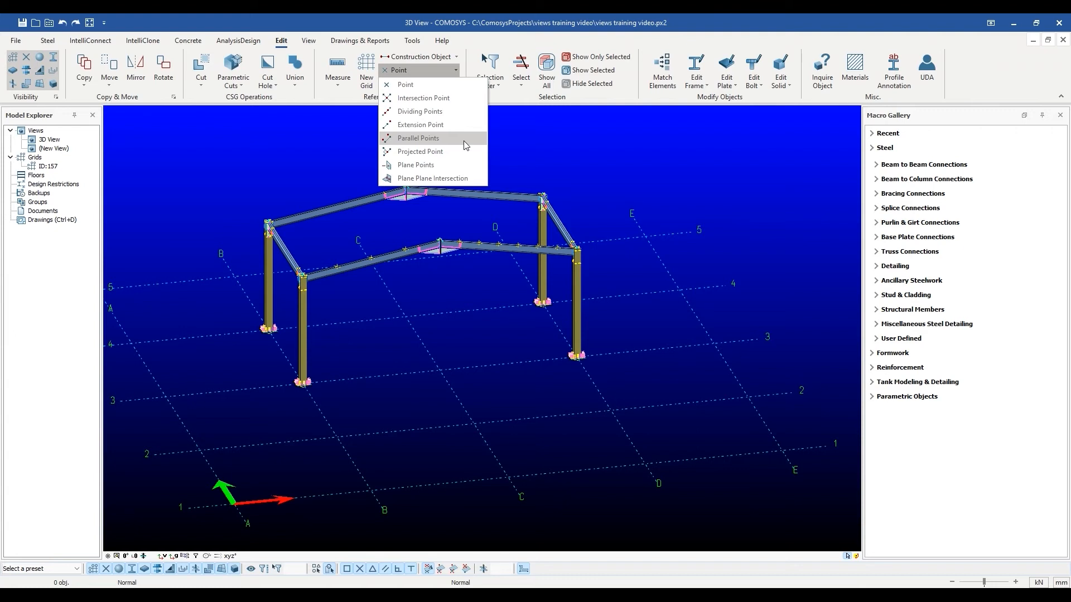
pyautogui.click(465, 140)
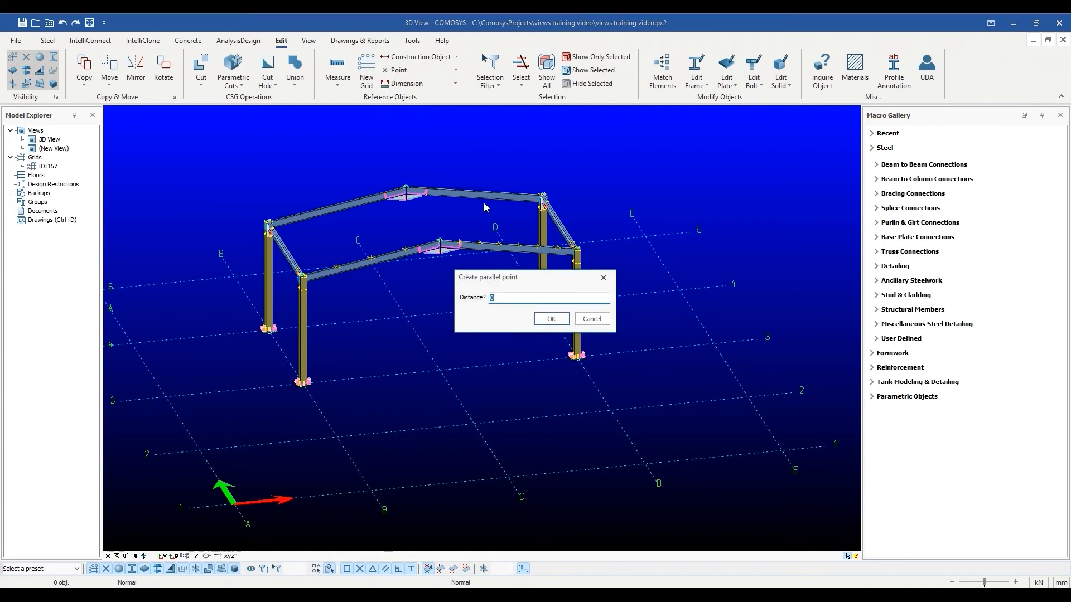
pyautogui.write('1000')
pyautogui.click(550, 319)
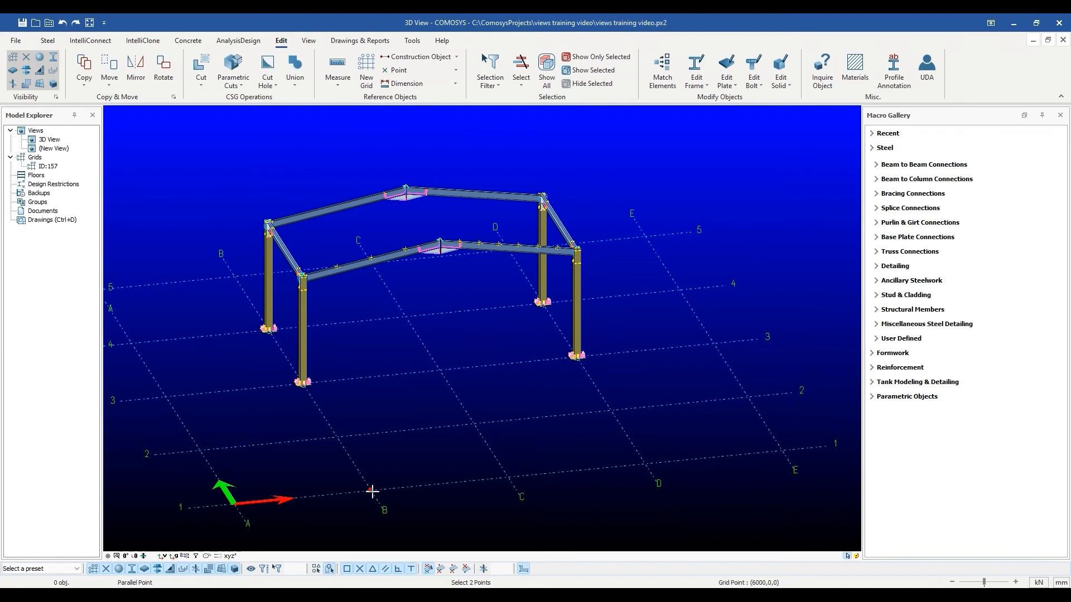
pyautogui.click(336, 434)
pyautogui.scroll(3, 354, 486)
pyautogui.scroll(-4, 355, 486)
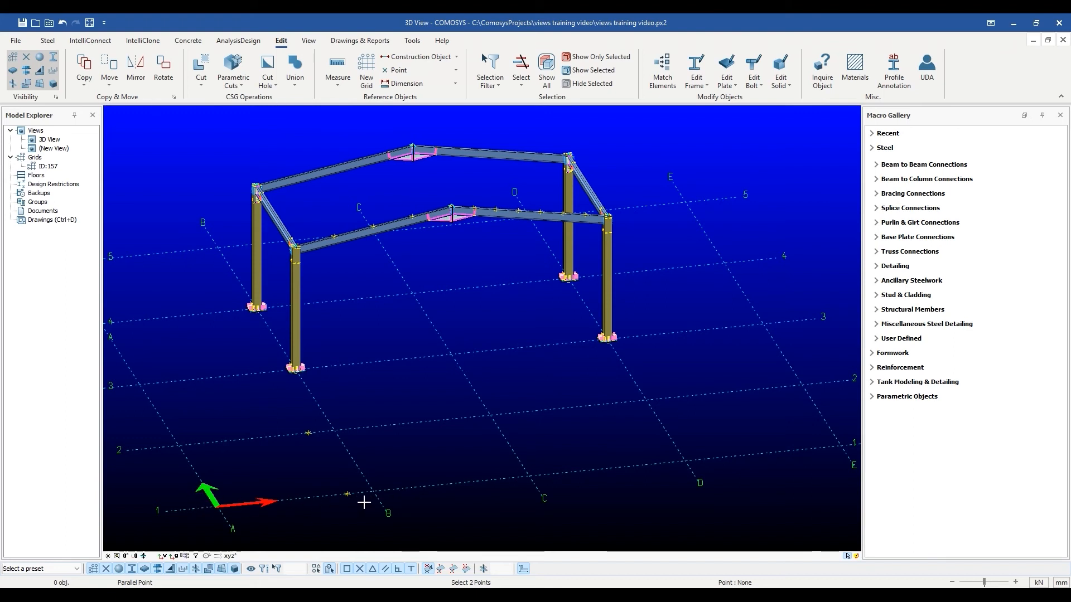
# Step: Create parallel points on both sides of grid line C by picking C-1 and C-2 in each direction
pyautogui.click(529, 476)
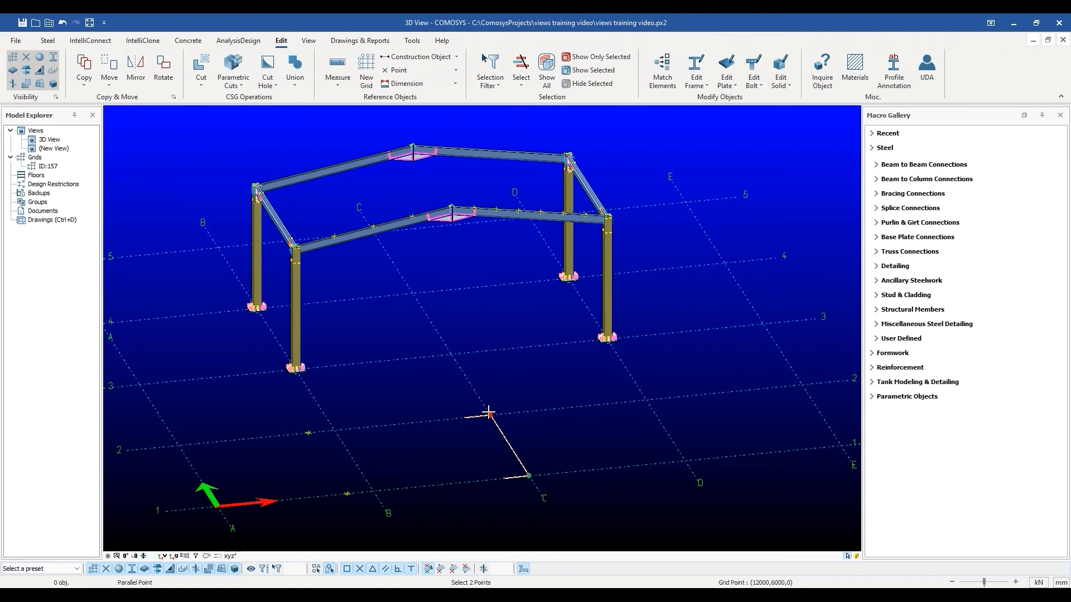
pyautogui.click(488, 412)
pyautogui.click(490, 413)
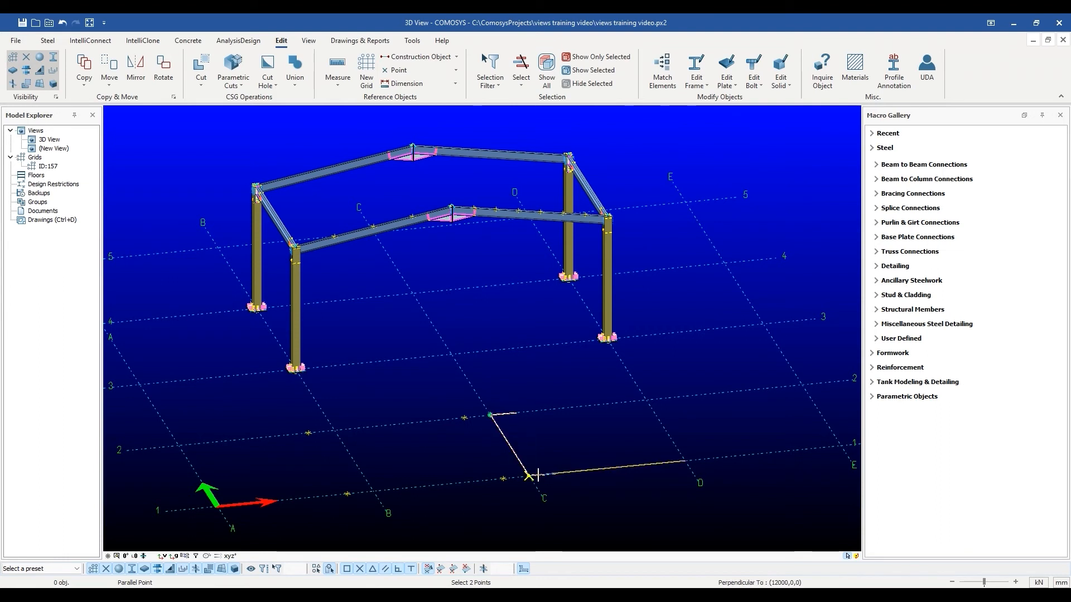
pyautogui.click(537, 475)
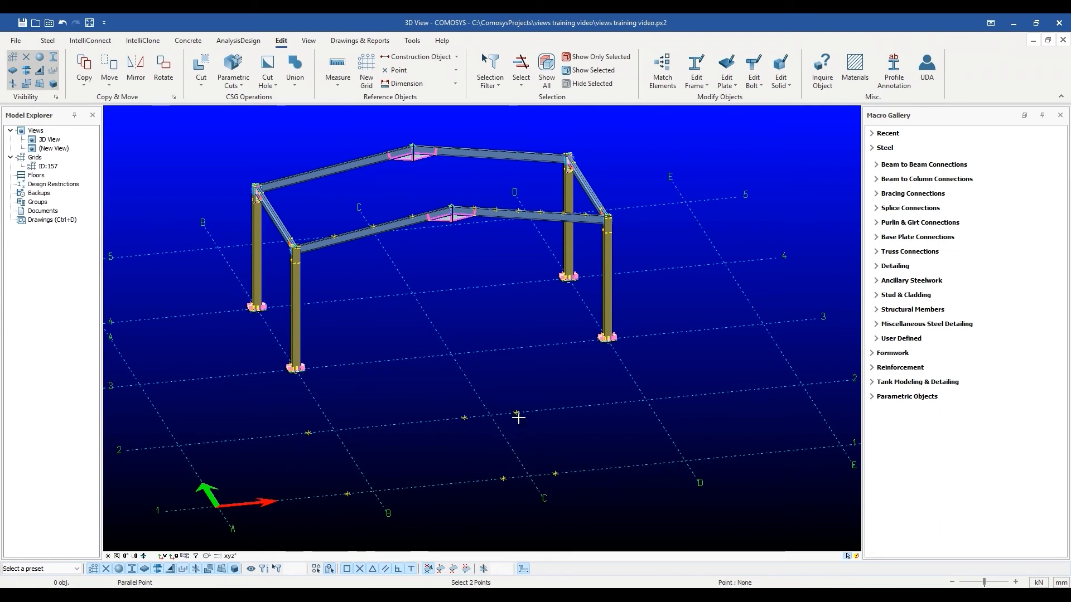
# Step: Delete all the parallel points beside grid lines B and C
pyautogui.press('Escape')
pyautogui.scroll(-2, 433, 418)
pyautogui.moveTo(286, 395); pyautogui.dragTo(598, 530)
pyautogui.press('Delete')
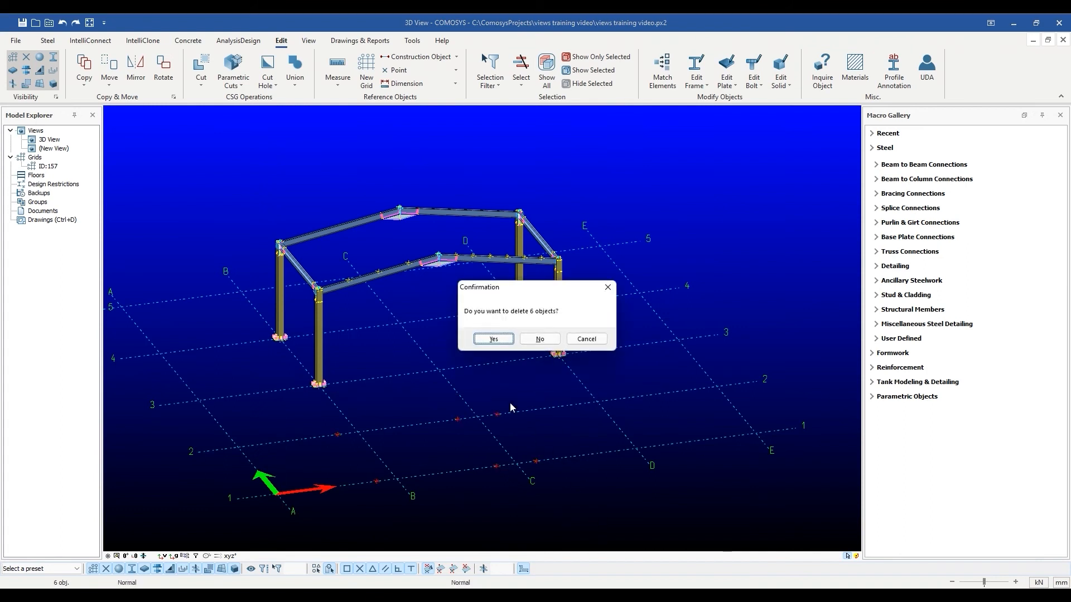
pyautogui.click(493, 339)
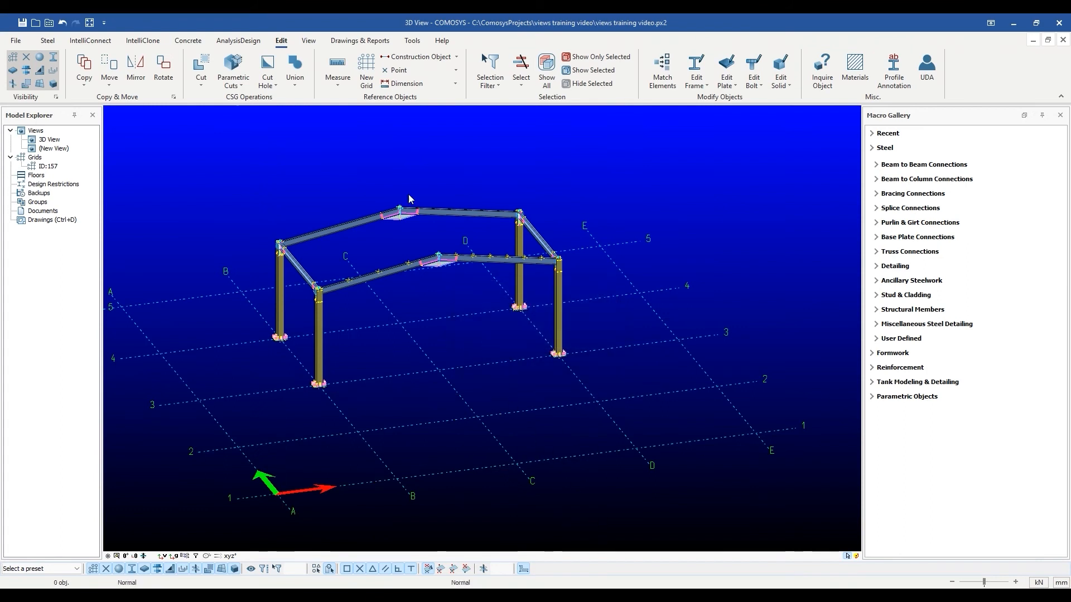
# Step: Create a projected point on grid line C between C-1 and C-2 from the midpoint of B-1 to B-2
pyautogui.click(453, 70)
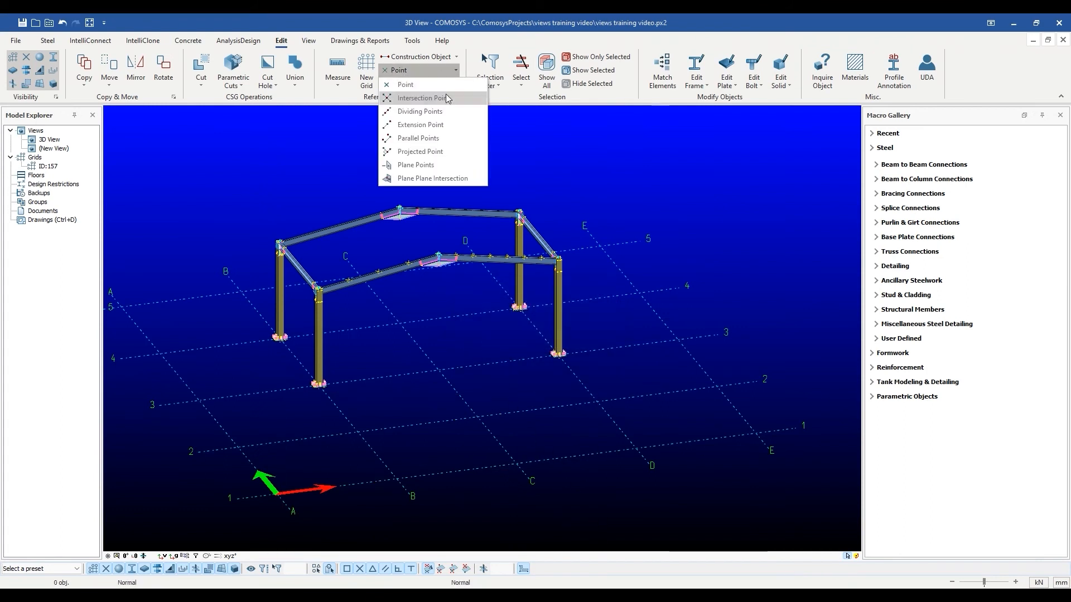
pyautogui.click(435, 152)
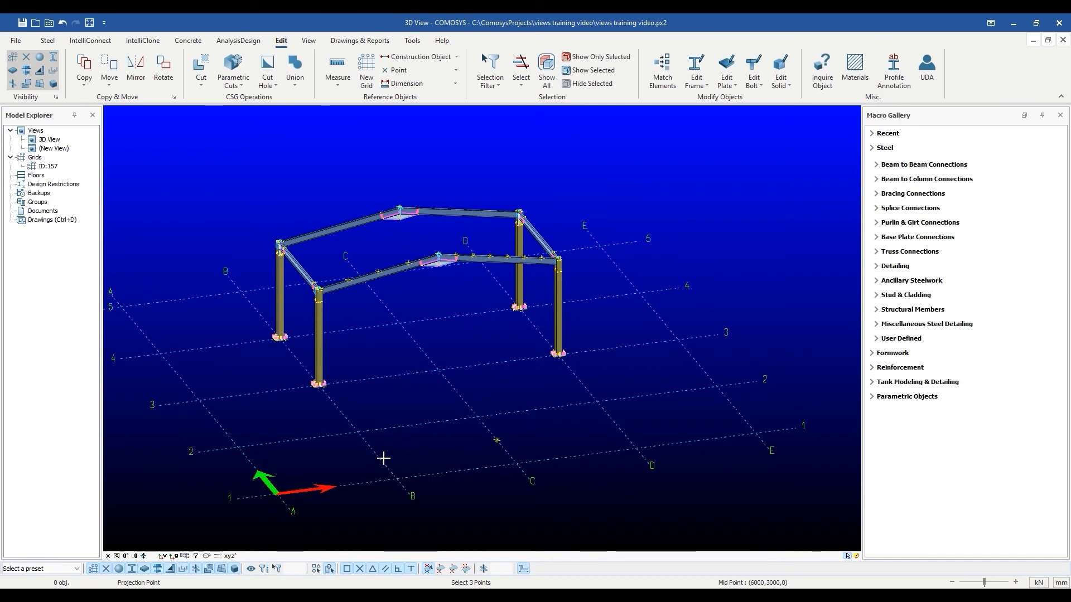
pyautogui.scroll(3, 438, 453)
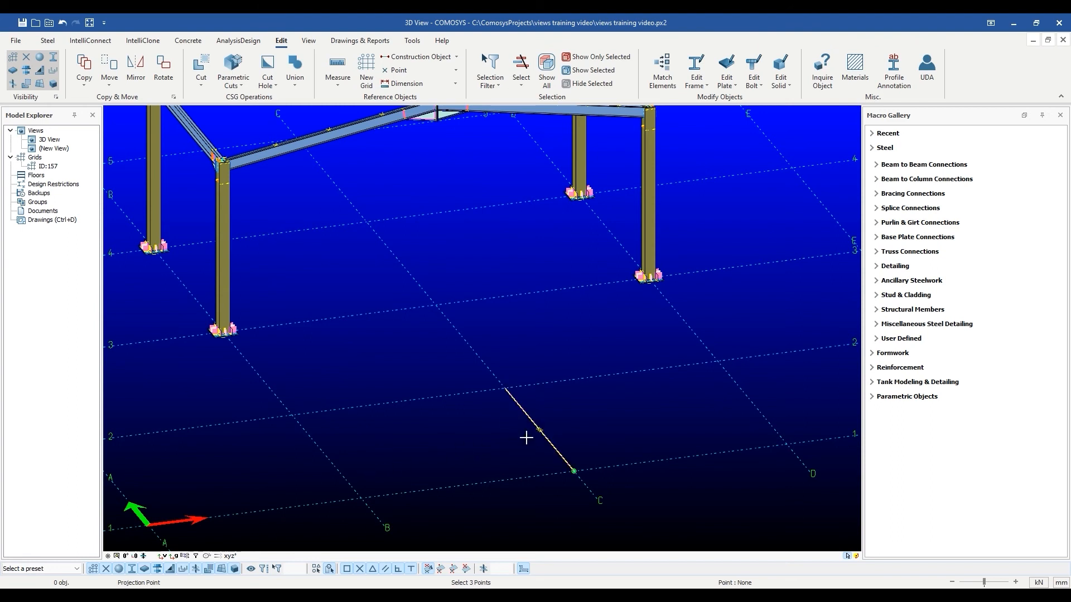
pyautogui.click(547, 437)
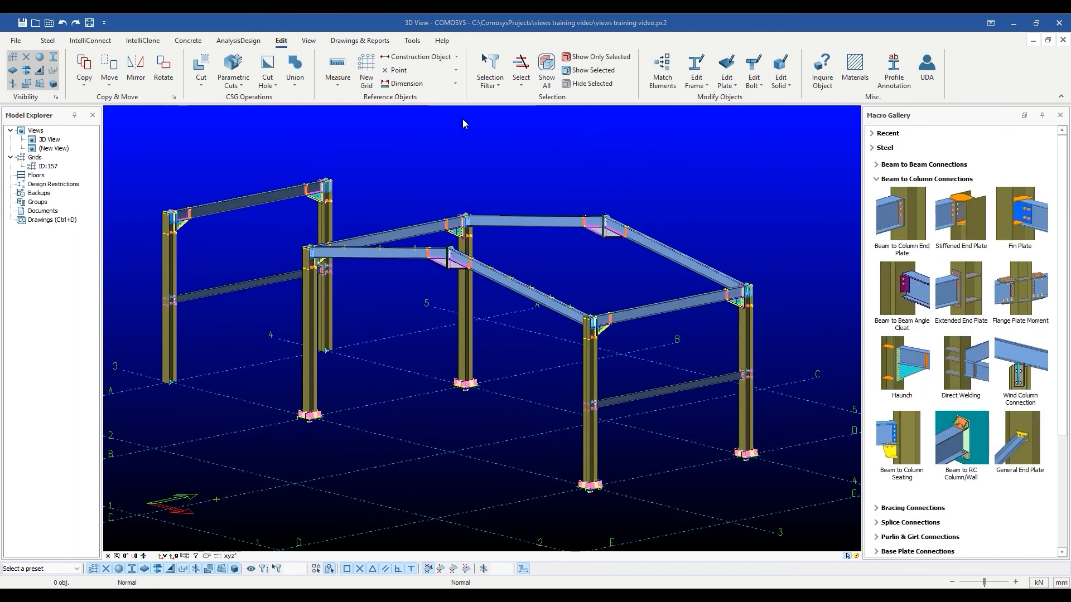
# Step: Start Plane Points and define the plane through the bases of columns B-3 and B-4 and the top of column B-3
pyautogui.click(455, 70)
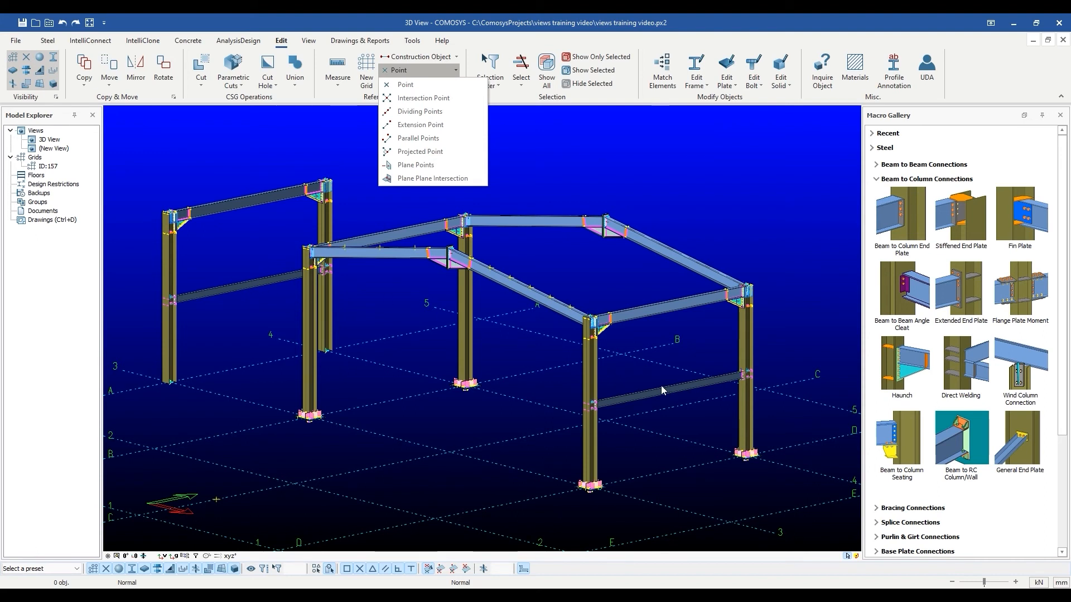
pyautogui.click(415, 165)
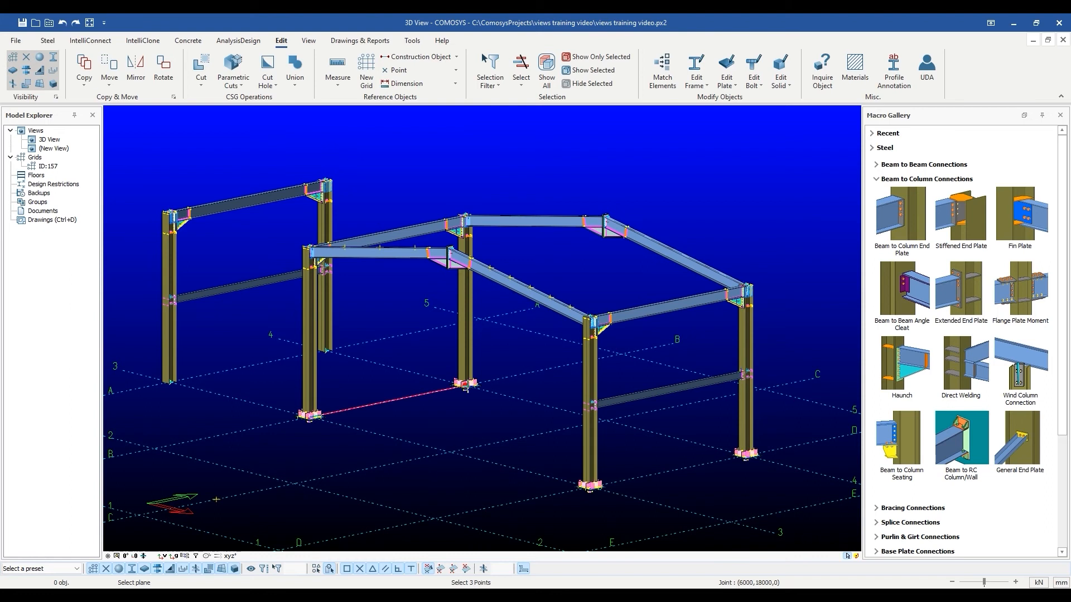
pyautogui.click(308, 245)
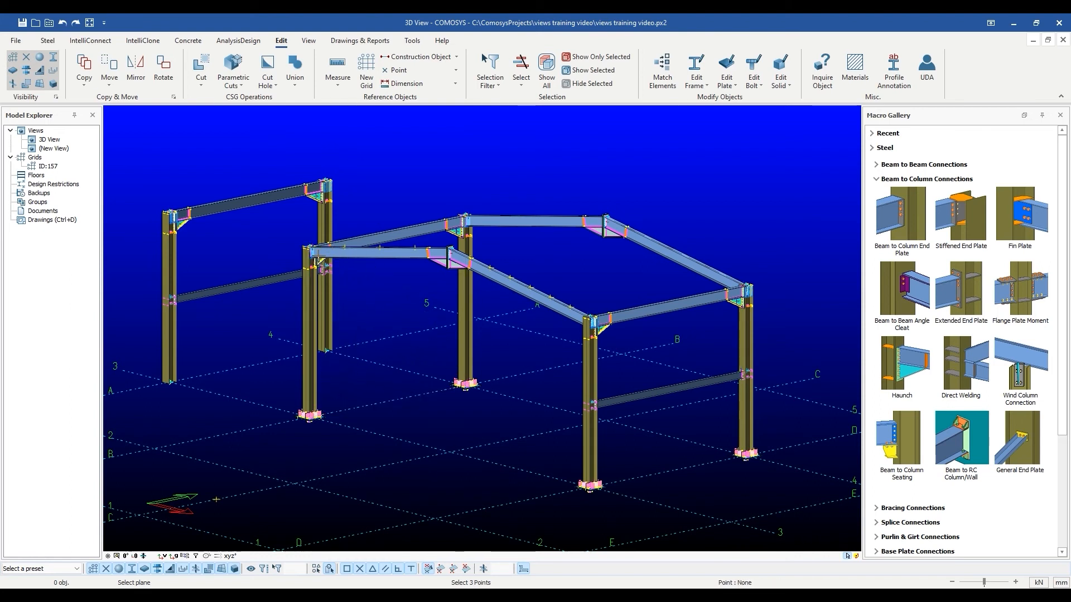
pyautogui.click(309, 246)
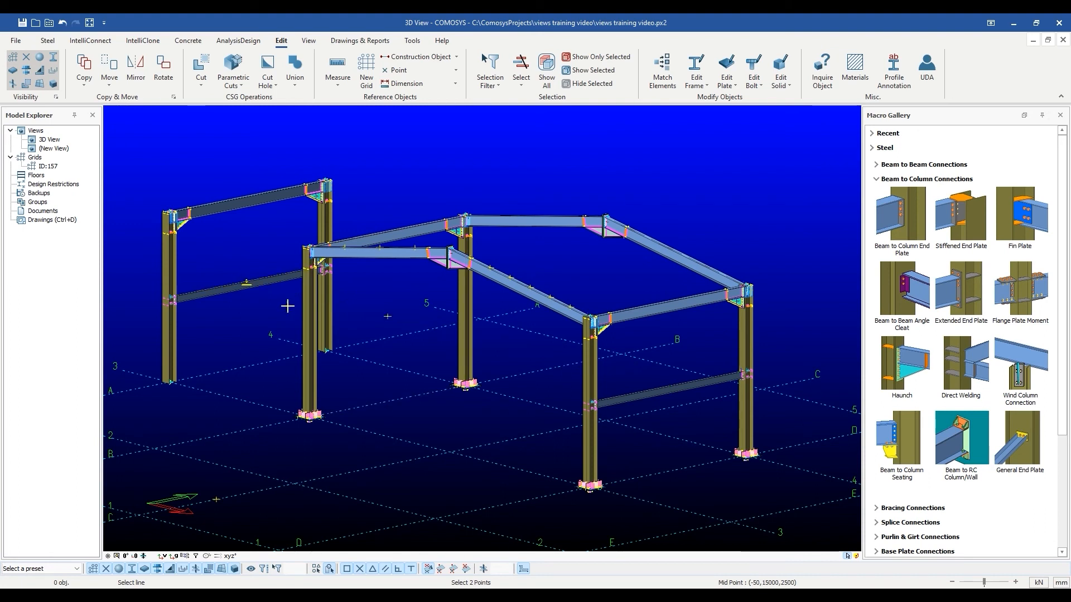
# Step: Create another plane point using the line between the midpoints of the girts on grid lines A and D
pyautogui.moveTo(385, 376); pyautogui.dragTo(391, 326, button='middle')
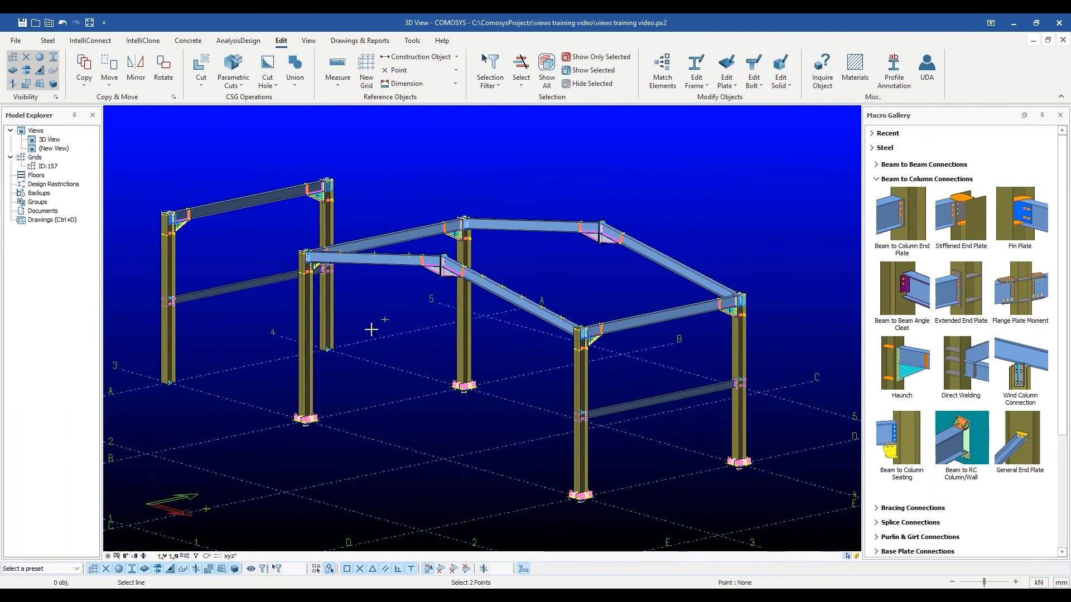
pyautogui.click(245, 290)
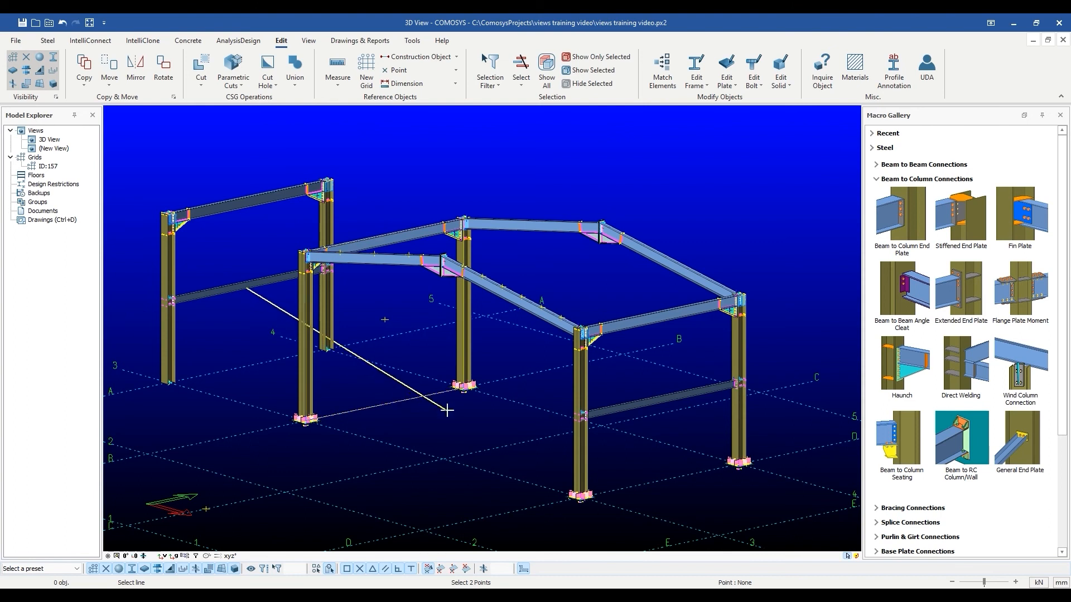
pyautogui.click(663, 404)
pyautogui.scroll(2, 392, 332)
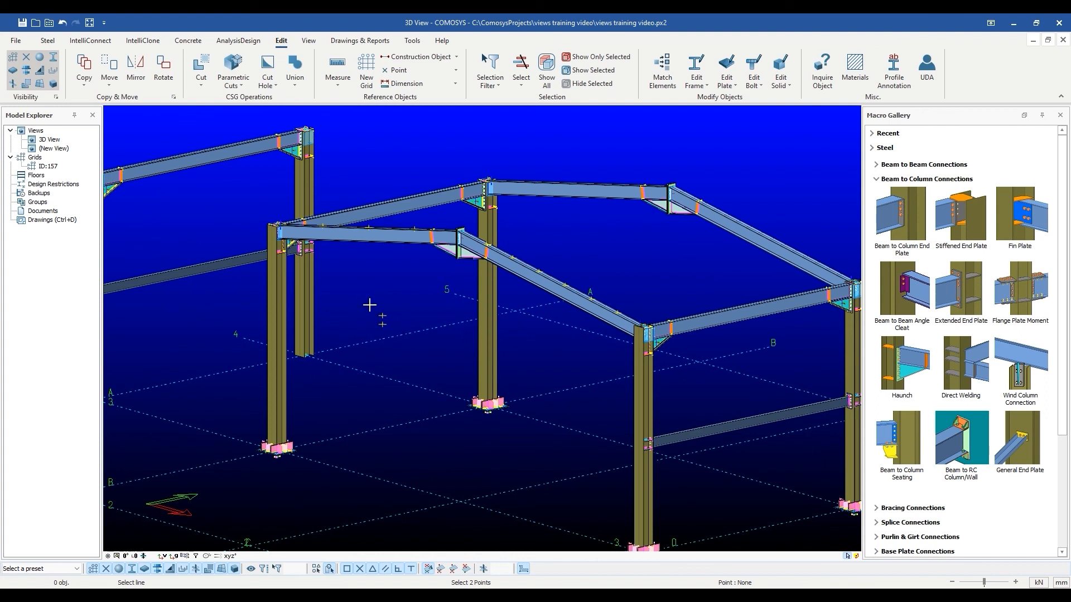
pyautogui.scroll(-2, 400, 423)
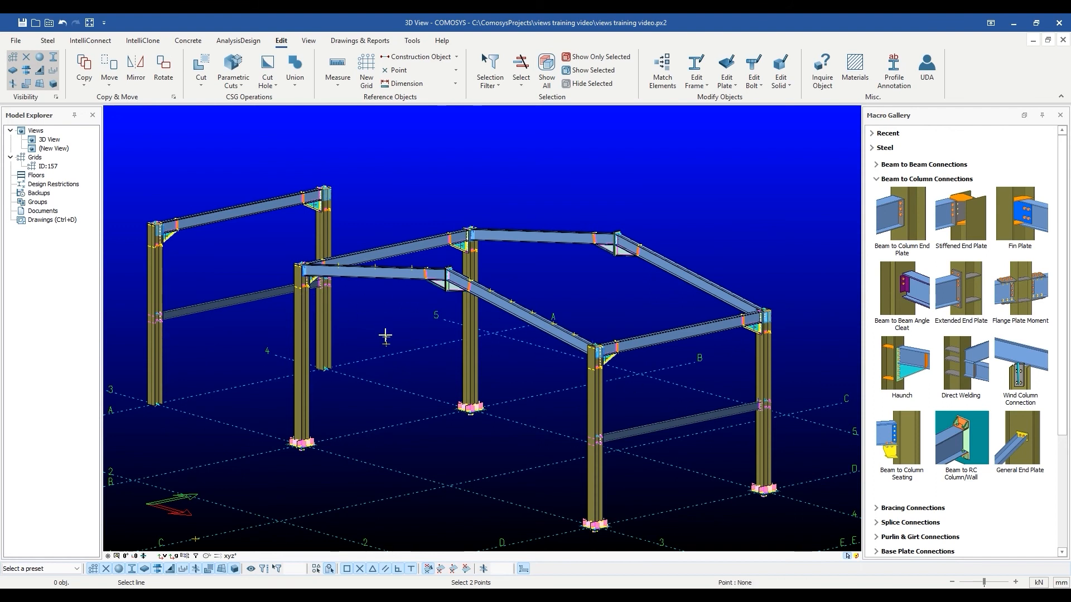
pyautogui.press('Escape')
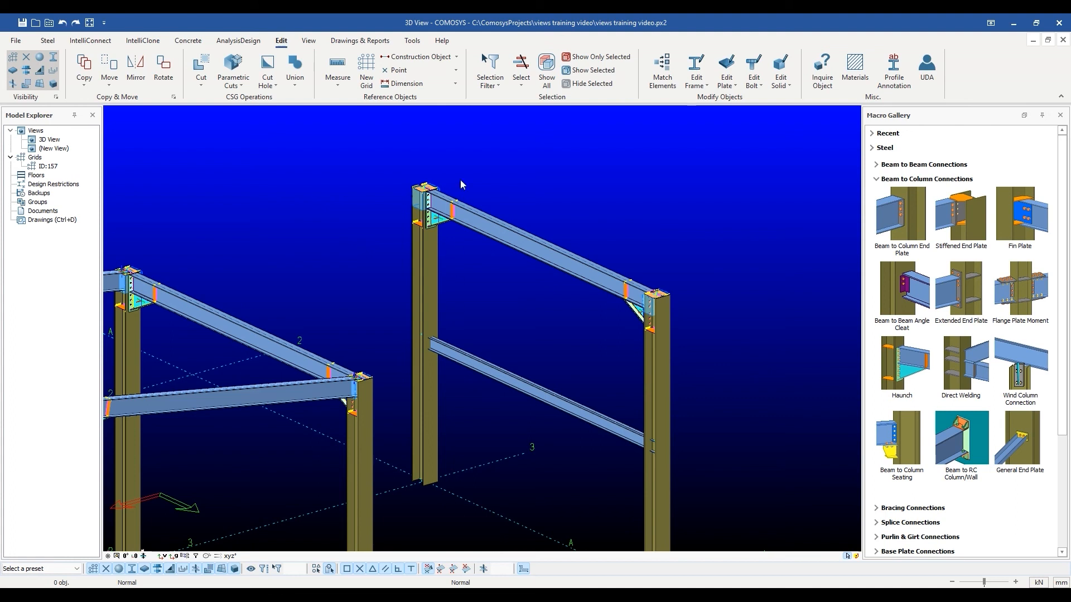
# Step: Create plane-plane intersection points between the flange face of column A-3 and the top surface of its girt
pyautogui.click(455, 70)
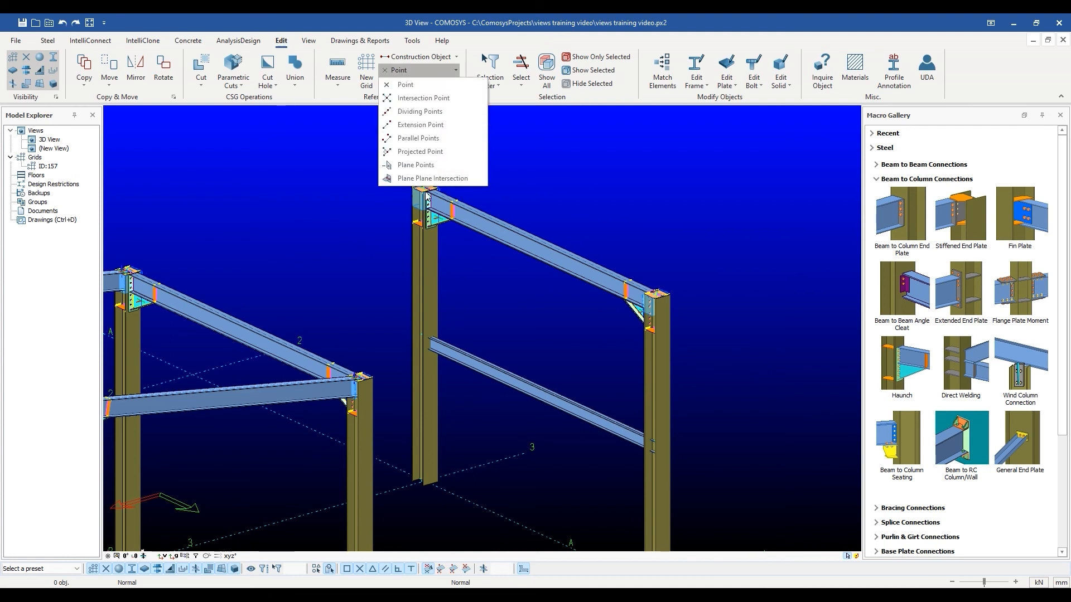
pyautogui.click(427, 195)
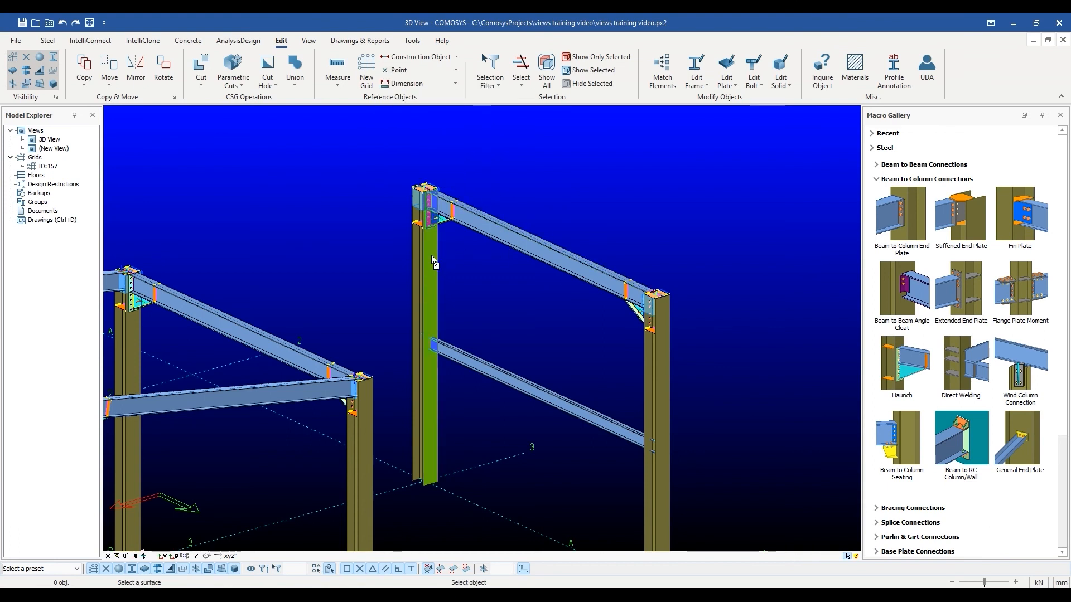
pyautogui.scroll(4, 432, 256)
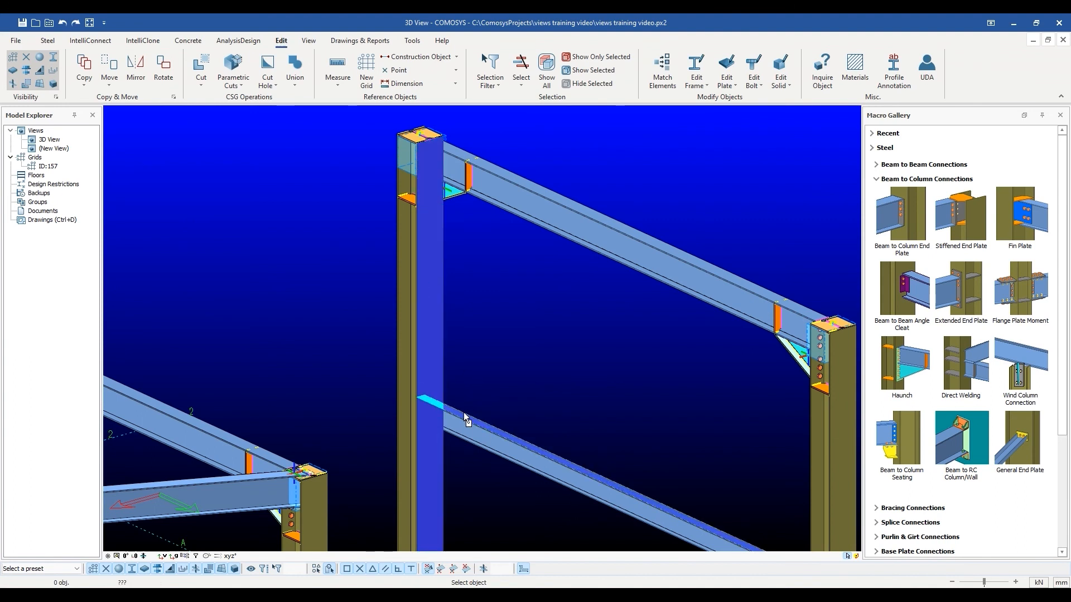
pyautogui.scroll(2, 435, 400)
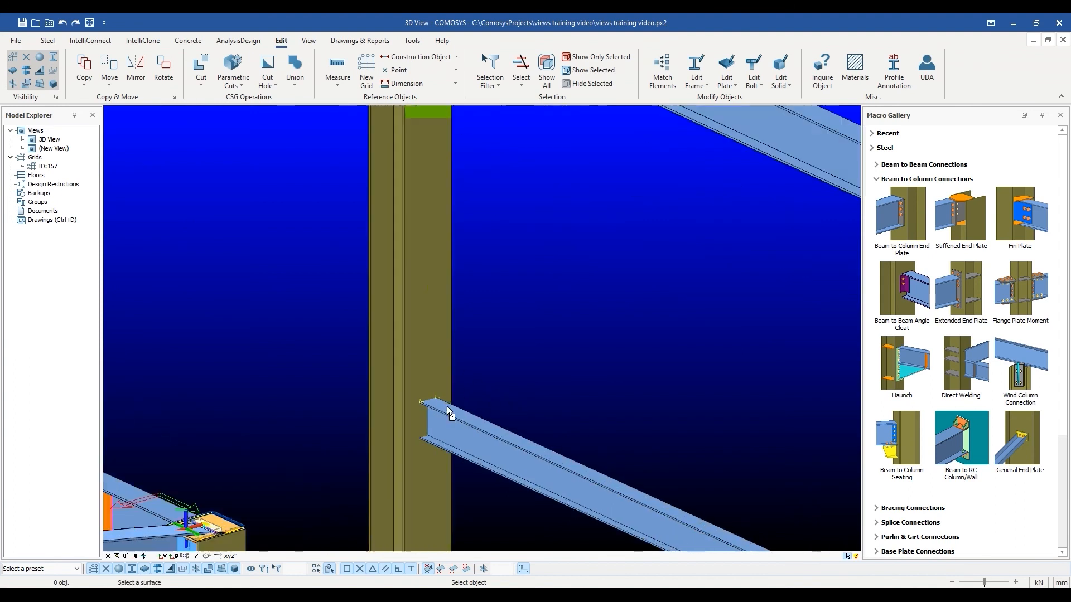
pyautogui.scroll(1, 604, 364)
pyautogui.press('Escape')
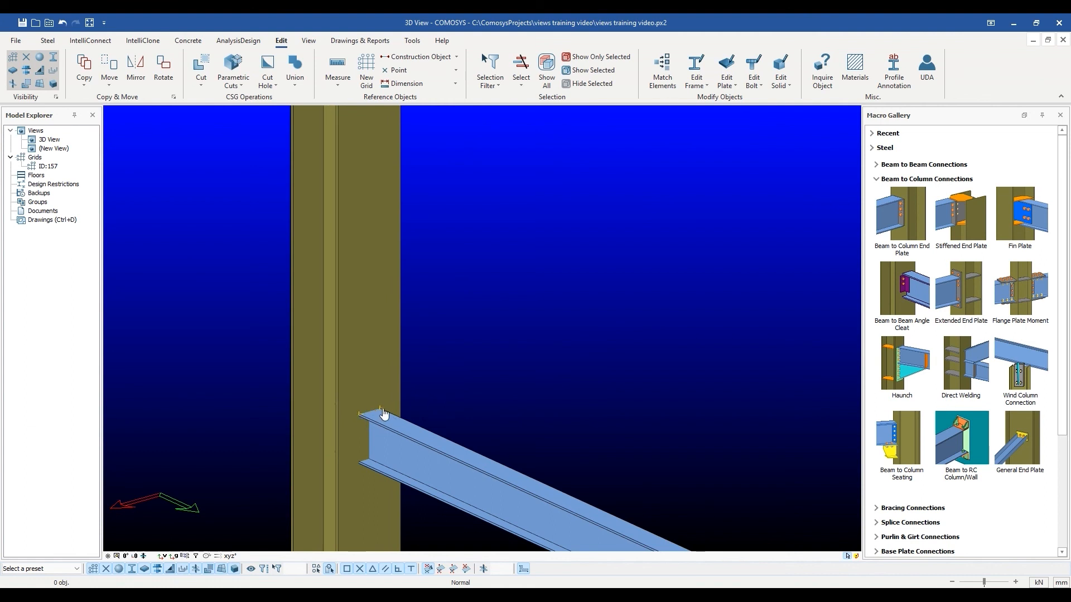
# Step: Examine the intersection points where the girt meets column A-3, both close up and within the whole frame
pyautogui.scroll(-2, 467, 388)
pyautogui.moveTo(467, 389); pyautogui.dragTo(453, 327, button='middle')
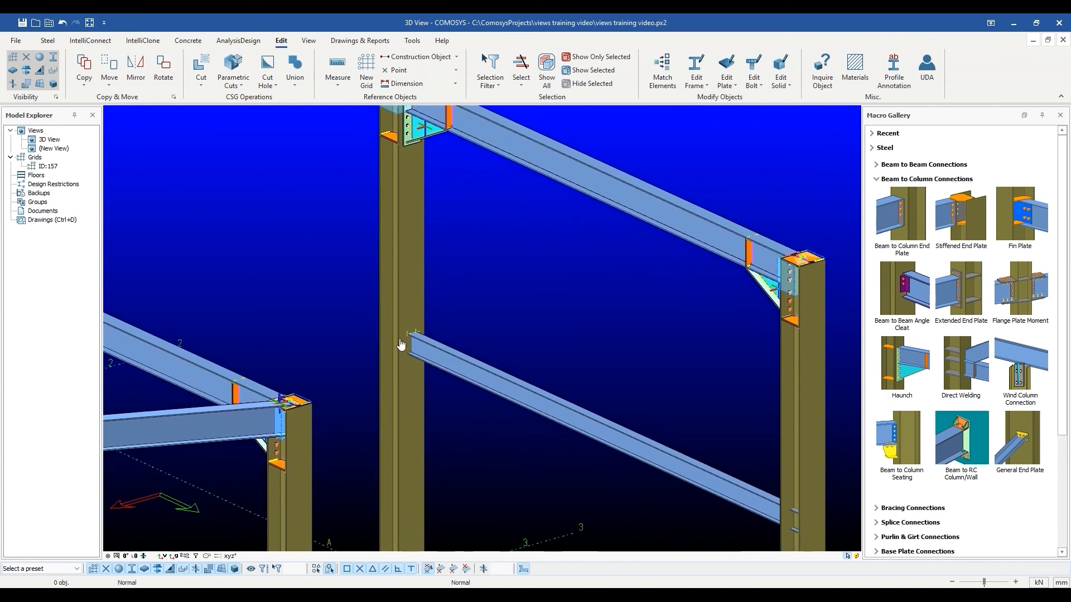
pyautogui.scroll(-2, 472, 322)
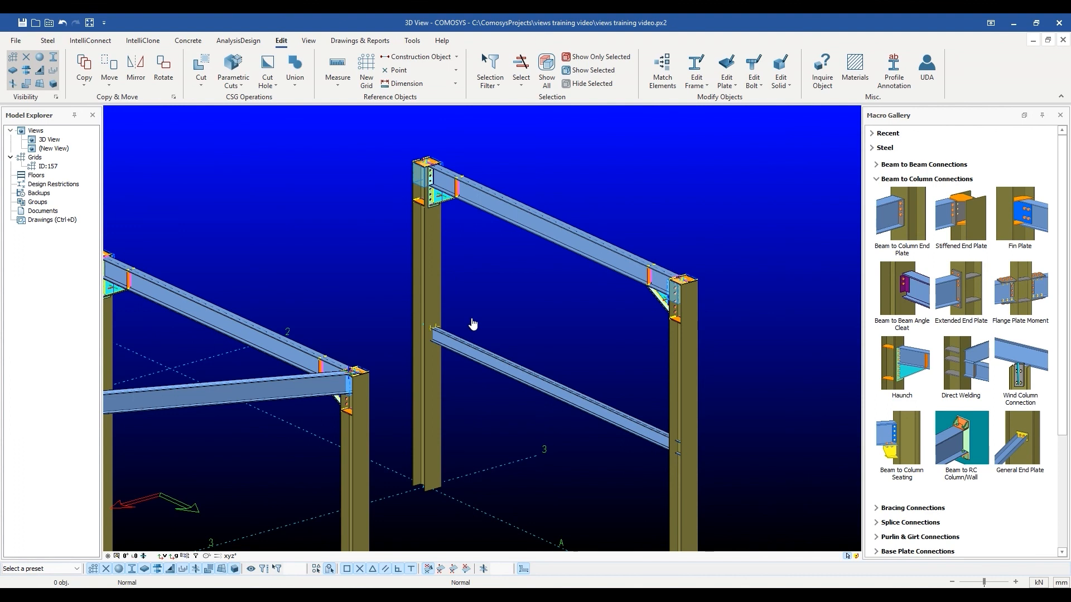
pyautogui.scroll(4, 444, 340)
pyautogui.scroll(1, 444, 339)
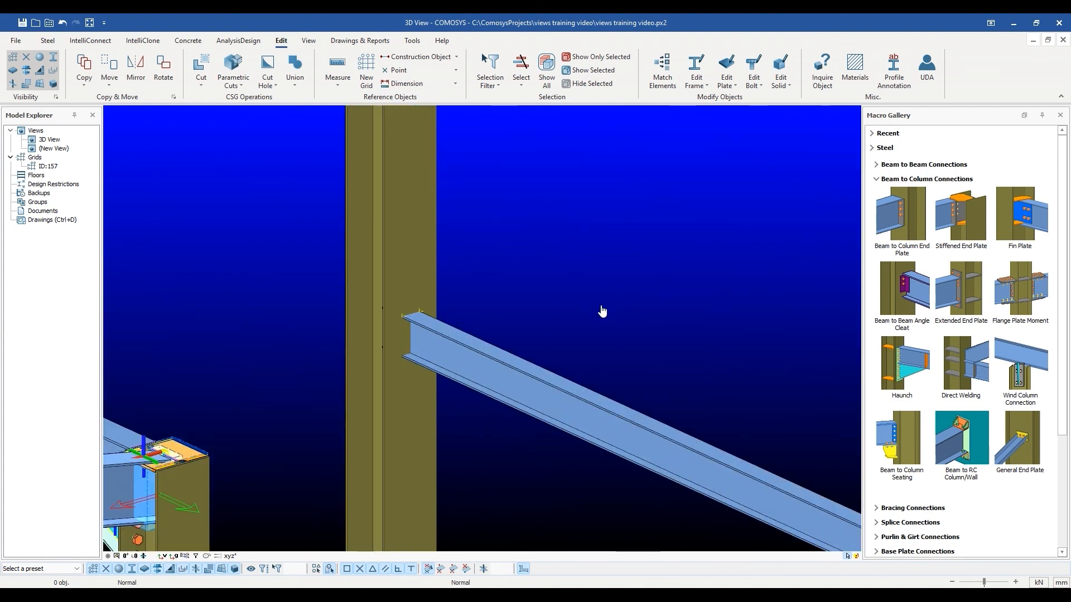
pyautogui.scroll(-2, 602, 311)
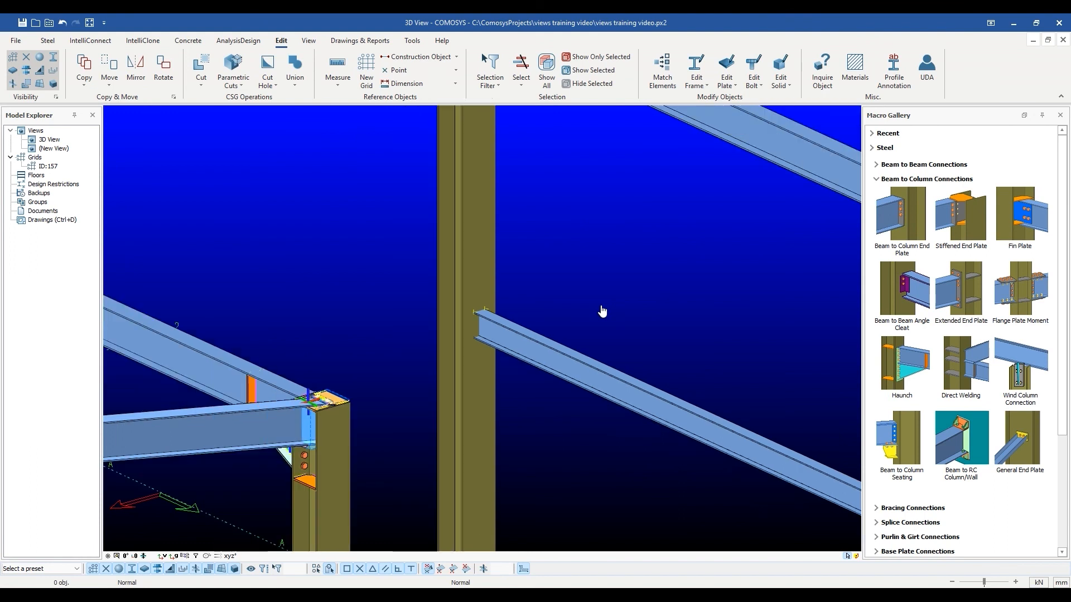
pyautogui.scroll(-2, 602, 311)
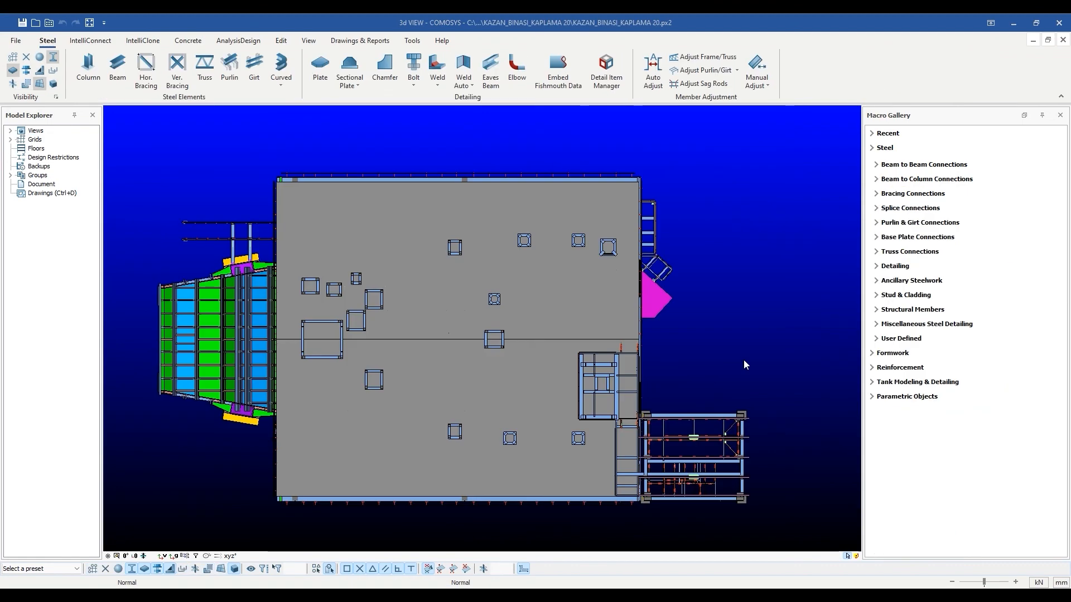
# Step: Examine the roof, stair tower and cladding of the KAZAN_BINASI_KAPLAMA 20 model in 3D
pyautogui.moveTo(742, 359); pyautogui.dragTo(413, 174, button='middle')
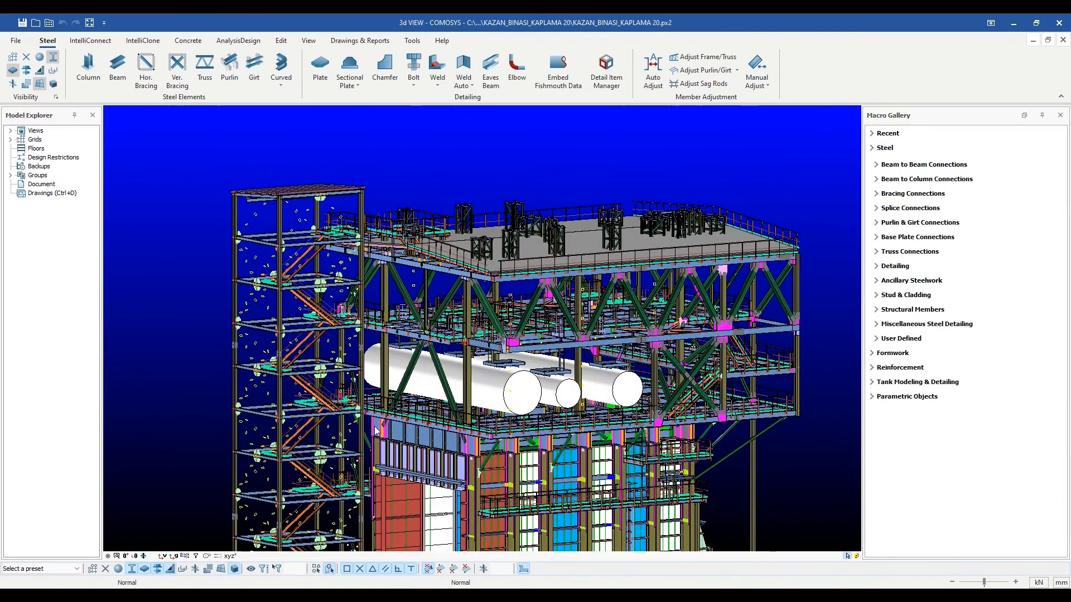
pyautogui.scroll(2, 376, 431)
pyautogui.moveTo(376, 431); pyautogui.dragTo(394, 196, button='middle')
pyautogui.scroll(-1, 369, 413)
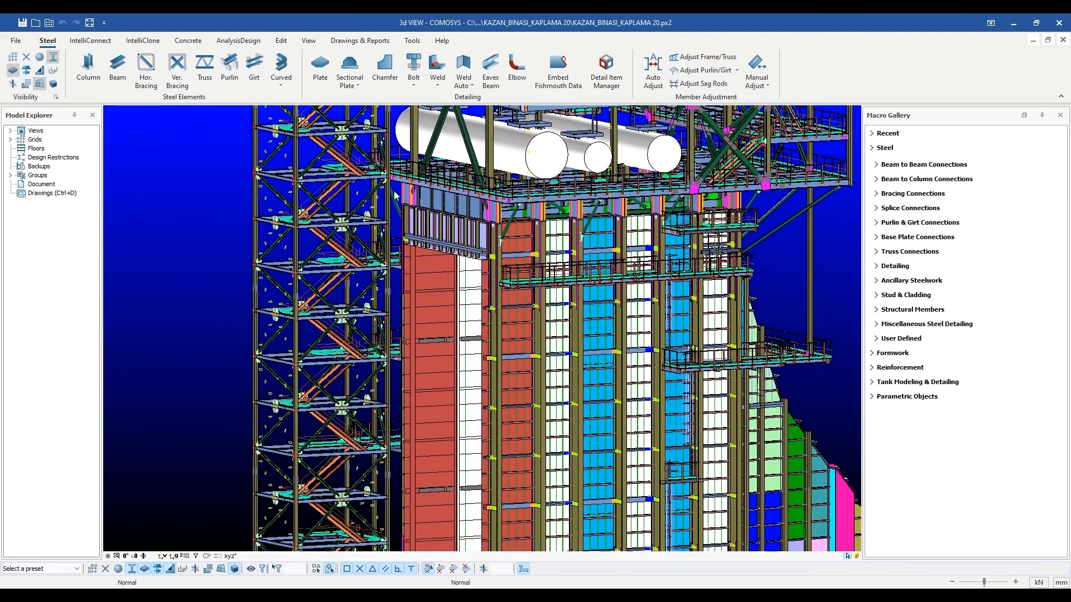
pyautogui.scroll(-3, 394, 196)
pyautogui.moveTo(416, 276); pyautogui.dragTo(417, 372, button='middle')
pyautogui.scroll(5, 426, 370)
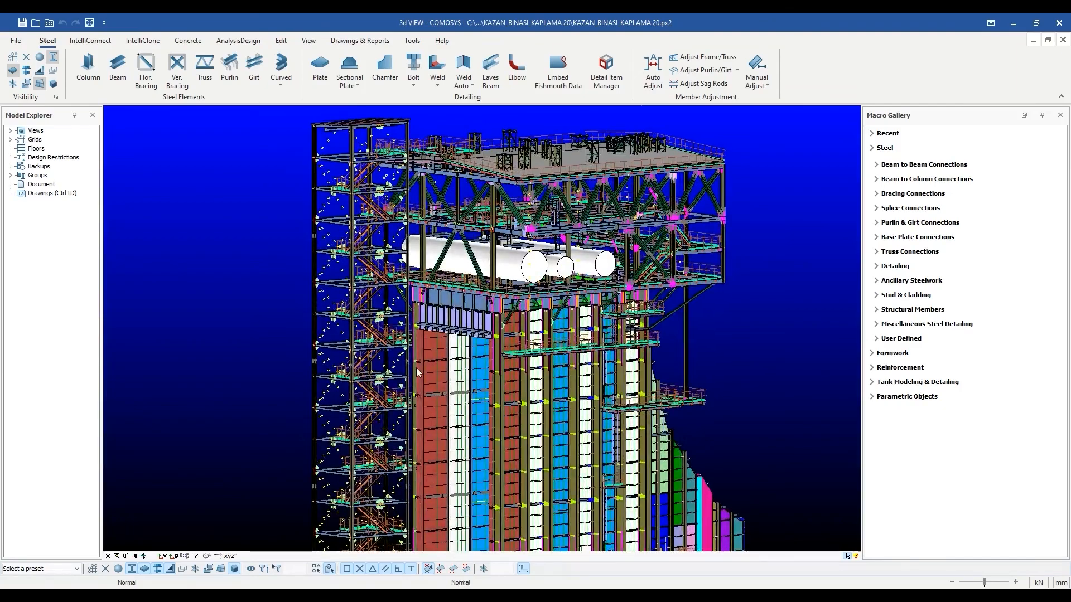